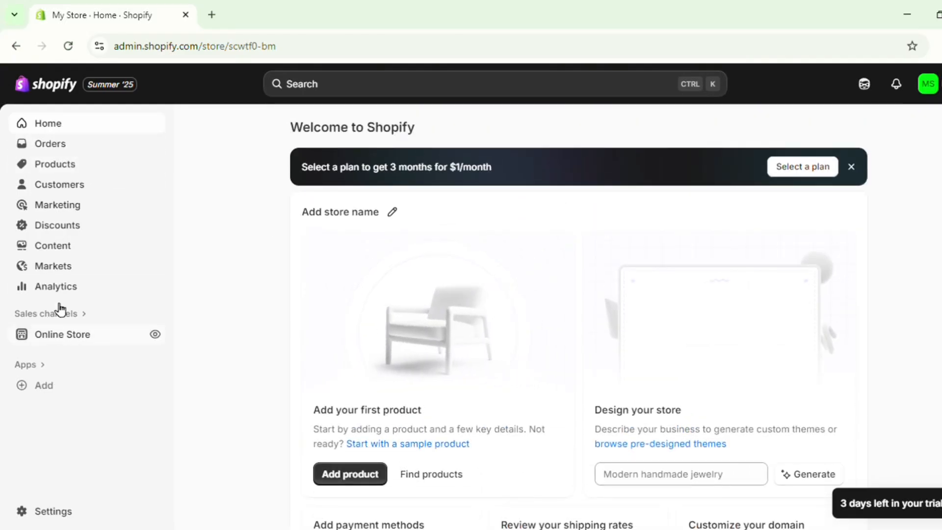
View the Orders page and the Products section, including its Collections and Inventory pages.
{"action": "left_click", "coordinate": [51, 145]}
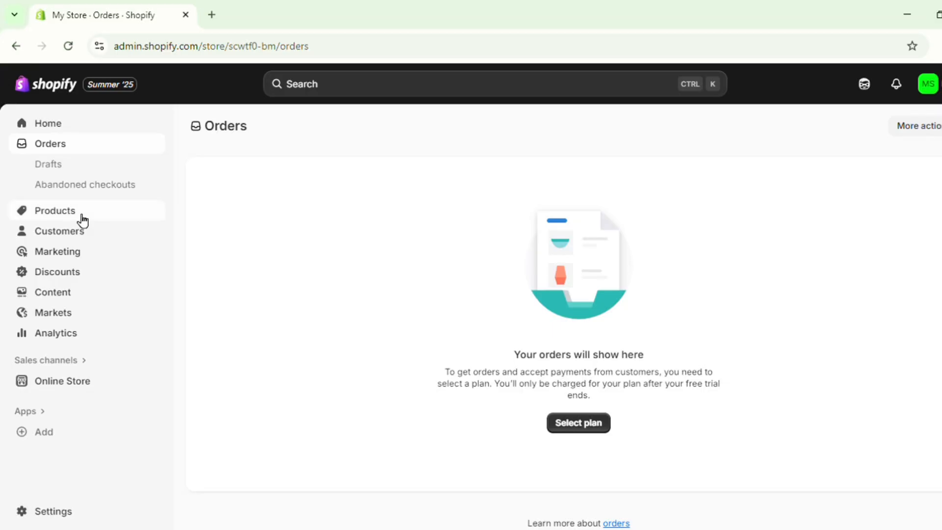
{"action": "left_click", "coordinate": [82, 216]}
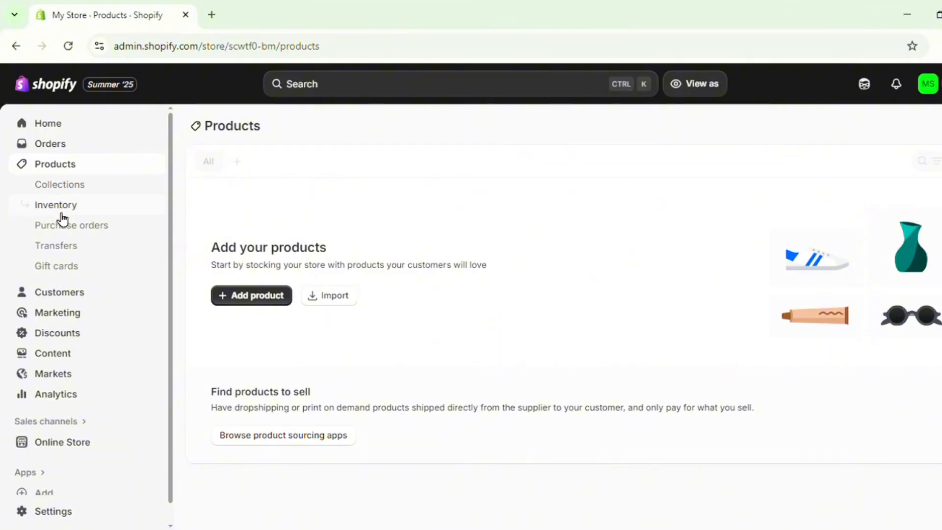
{"action": "left_click", "coordinate": [67, 188]}
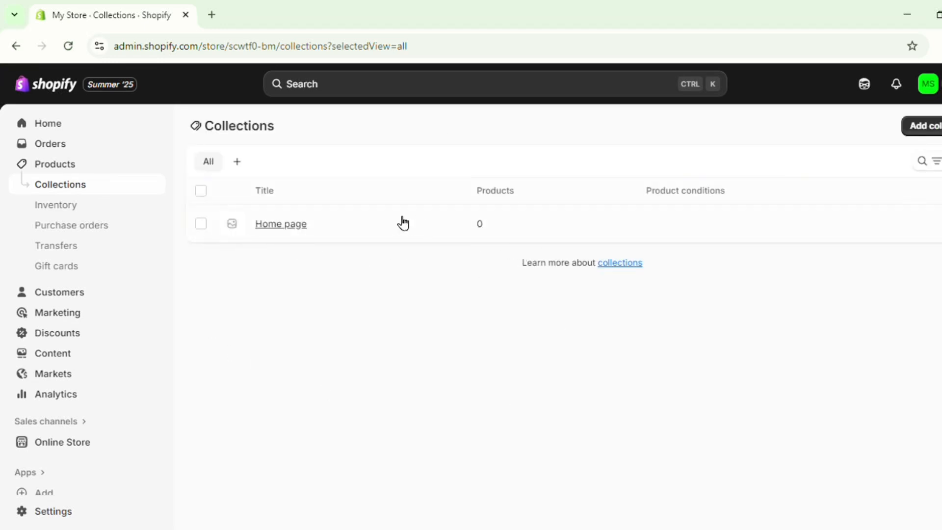
{"action": "left_click", "coordinate": [75, 212]}
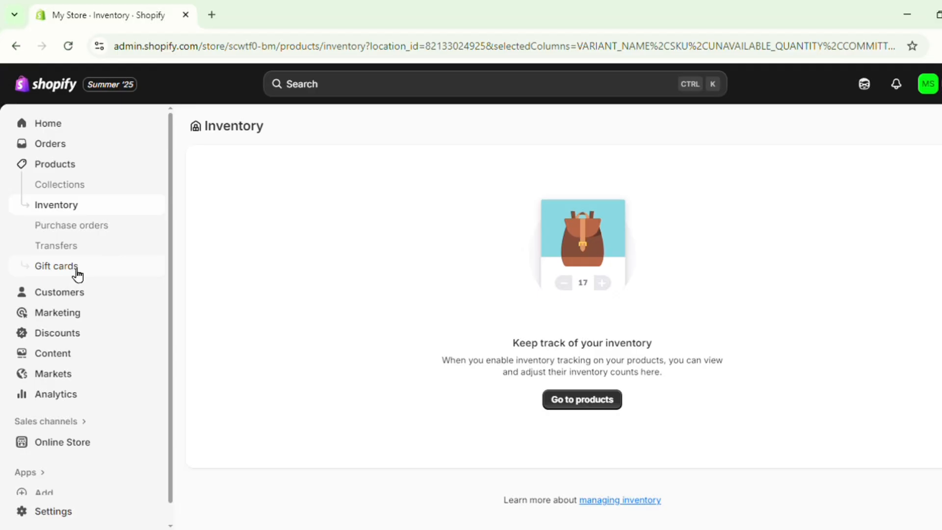
View the Customers page and review the Marketing dashboard with its Campaigns page.
{"action": "scroll", "coordinate": [72, 277], "scroll_direction": "down", "scroll_amount": 1}
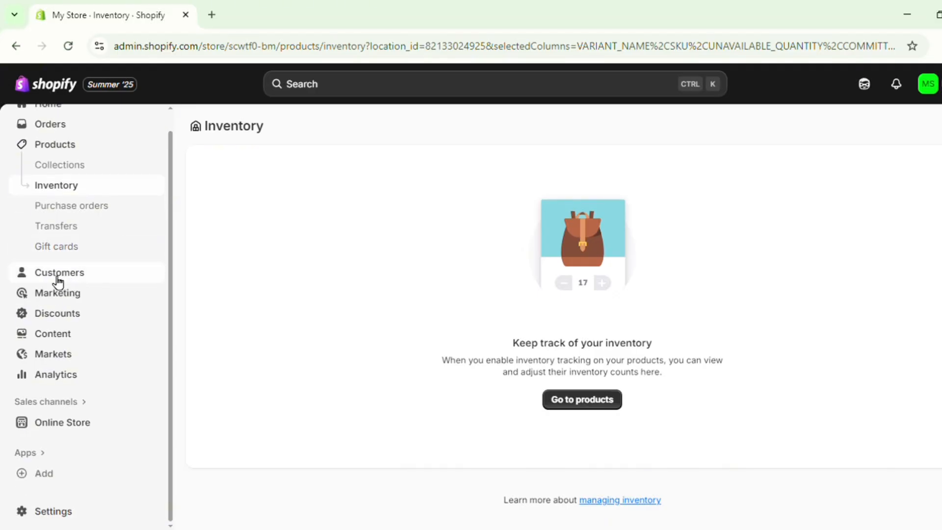
{"action": "left_click", "coordinate": [57, 279]}
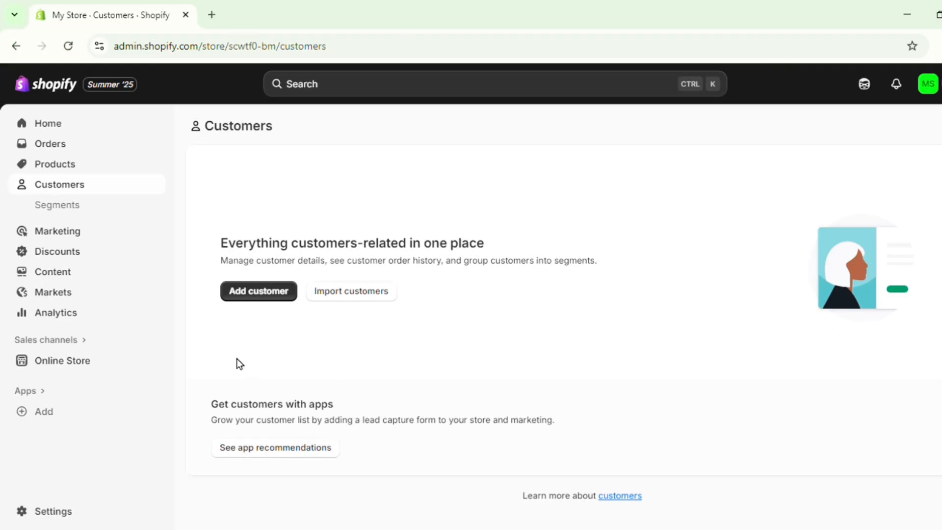
{"action": "left_click", "coordinate": [58, 231]}
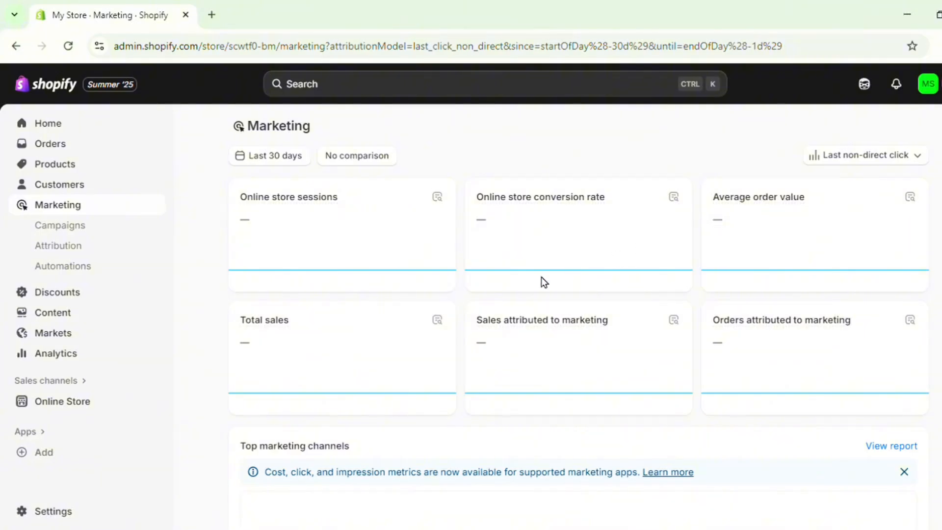
{"action": "scroll", "coordinate": [525, 287], "scroll_direction": "down", "scroll_amount": 2}
{"action": "scroll", "coordinate": [525, 283], "scroll_direction": "down", "scroll_amount": 4}
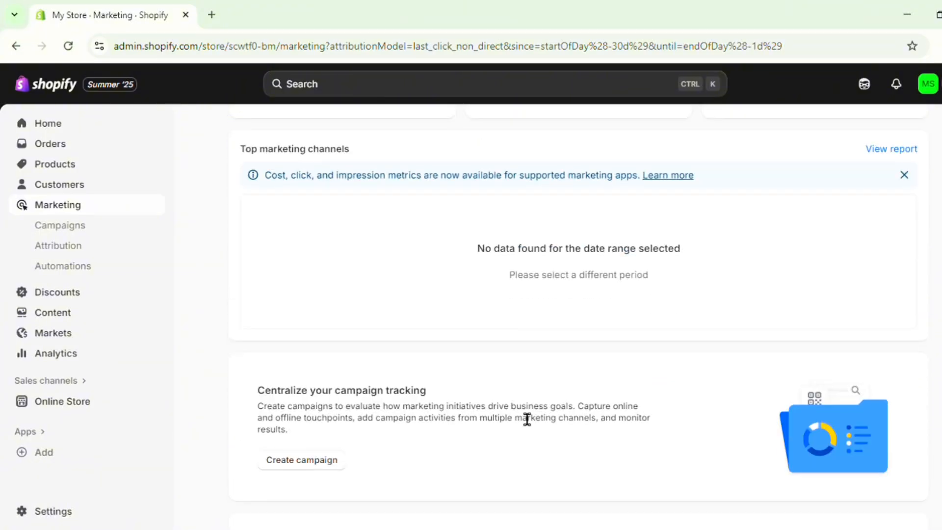
{"action": "scroll", "coordinate": [626, 309], "scroll_direction": "up", "scroll_amount": 6}
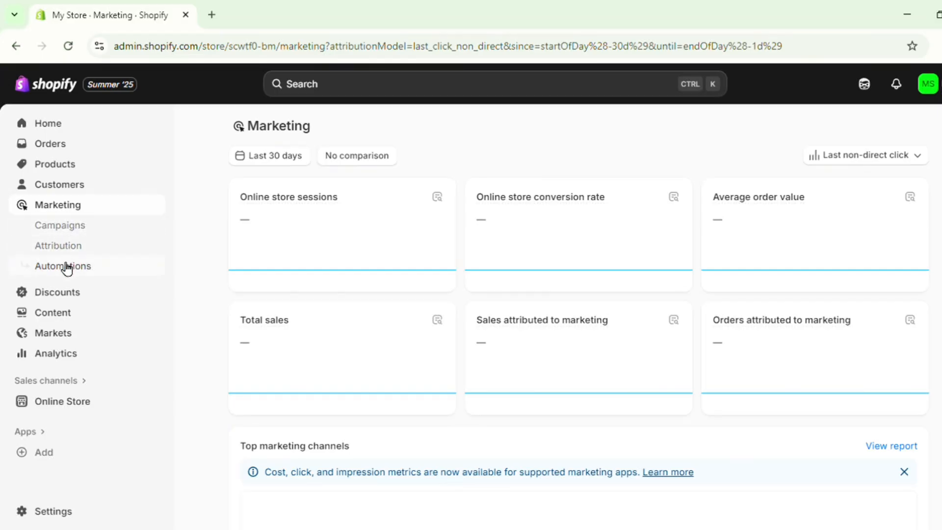
{"action": "left_click", "coordinate": [61, 226]}
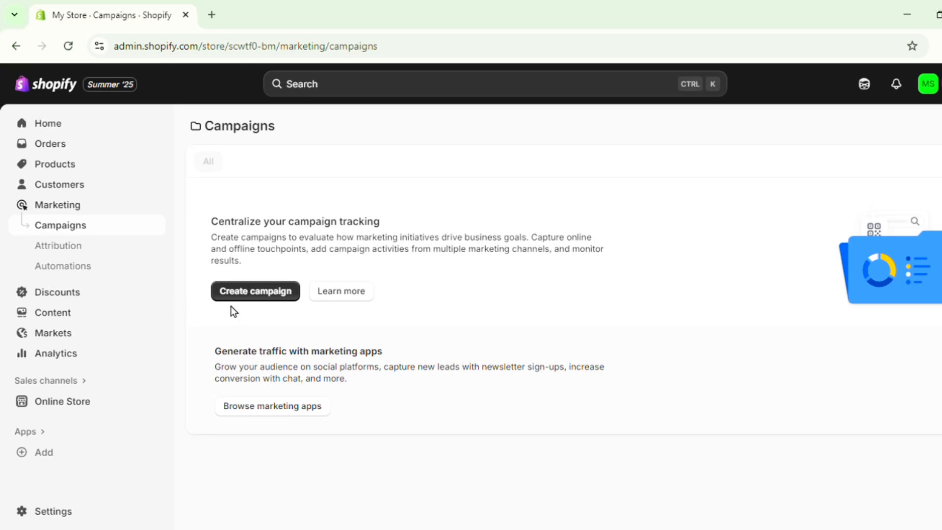
View the Discounts page and the Metaobjects page of the Content section.
{"action": "left_click", "coordinate": [58, 293]}
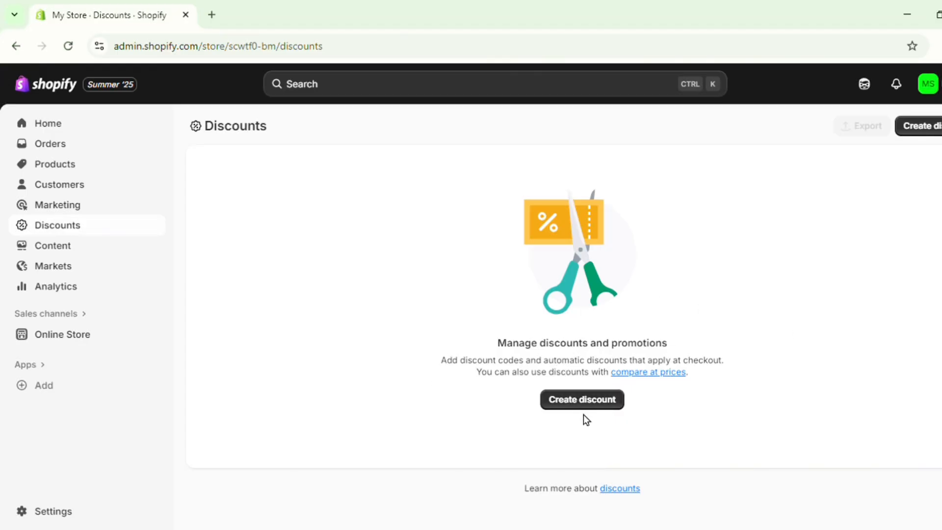
{"action": "left_click", "coordinate": [86, 253]}
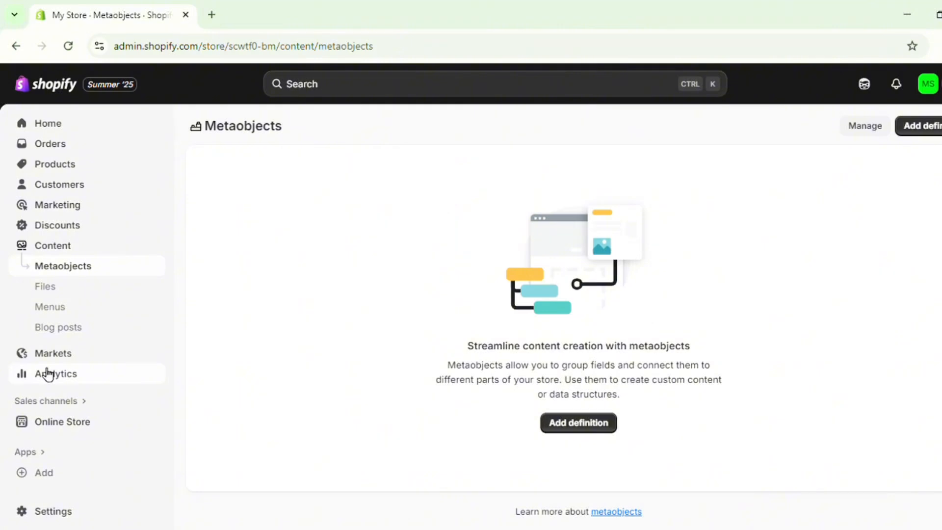
Open the Analytics dashboard and review its sales, order value, session and conversion reports.
{"action": "left_click", "coordinate": [46, 374]}
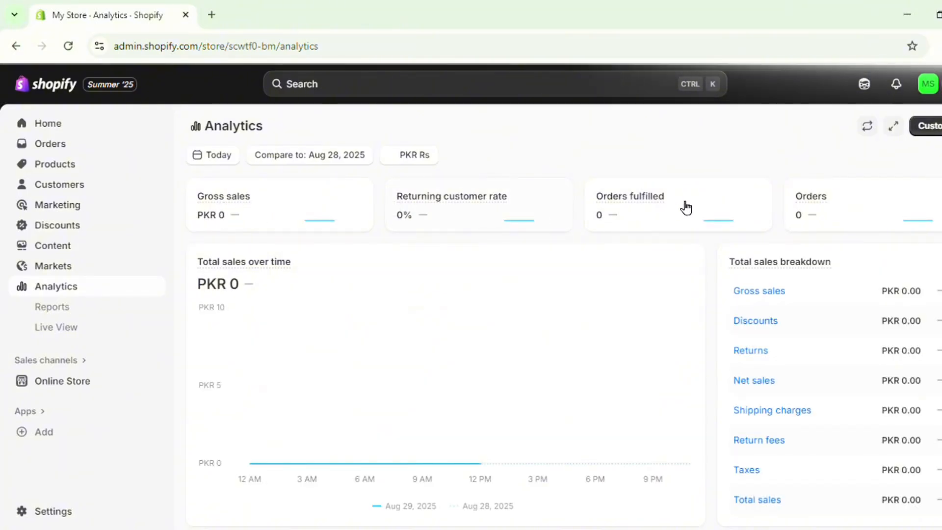
{"action": "scroll", "coordinate": [645, 293], "scroll_direction": "down", "scroll_amount": 4}
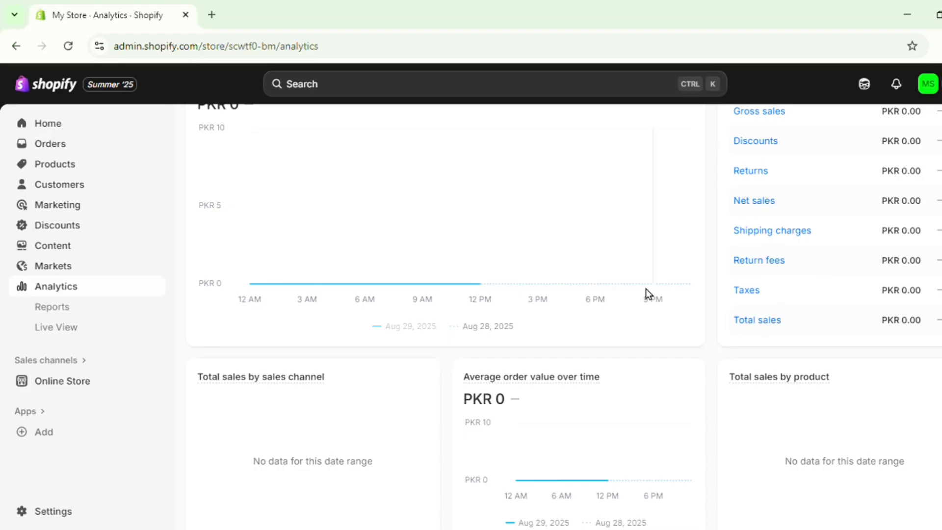
{"action": "scroll", "coordinate": [645, 288], "scroll_direction": "down", "scroll_amount": 2}
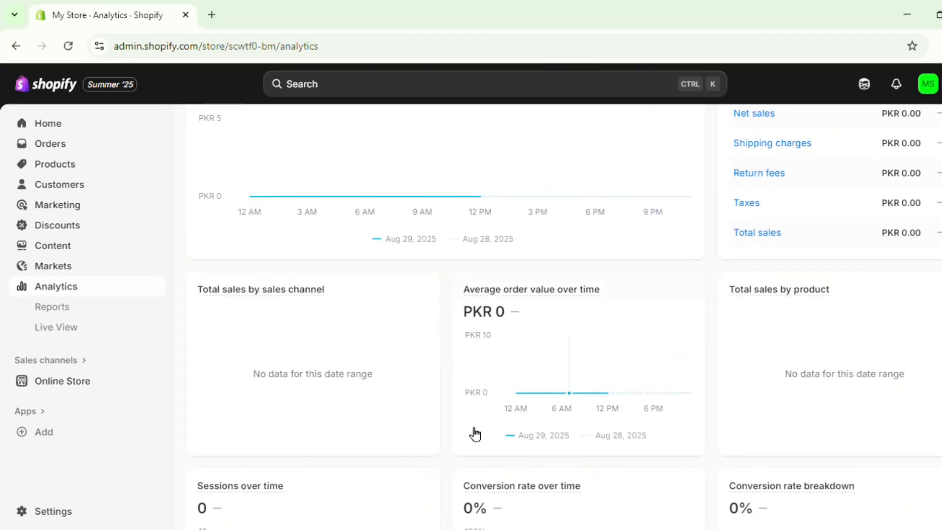
{"action": "scroll", "coordinate": [373, 339], "scroll_direction": "up", "scroll_amount": 5}
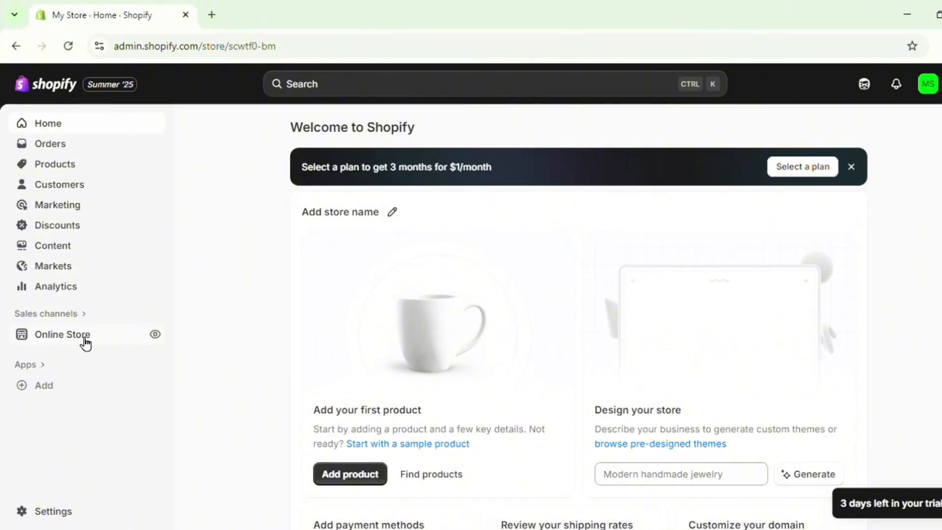
Open the Online Store themes page and examine the current Horizon theme, the theme generator and the popular free themes.
{"action": "left_click", "coordinate": [61, 338]}
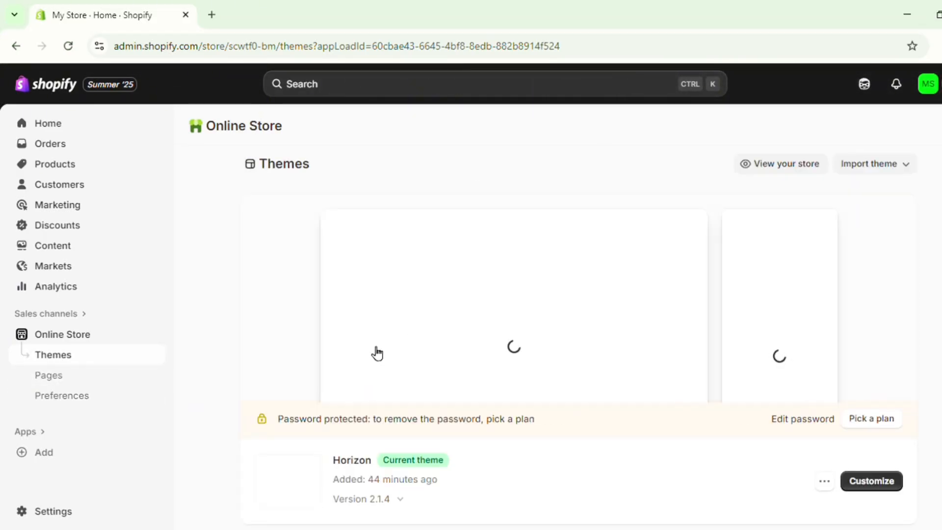
{"action": "scroll", "coordinate": [375, 358], "scroll_direction": "down", "scroll_amount": 1}
{"action": "scroll", "coordinate": [361, 372], "scroll_direction": "down", "scroll_amount": 1}
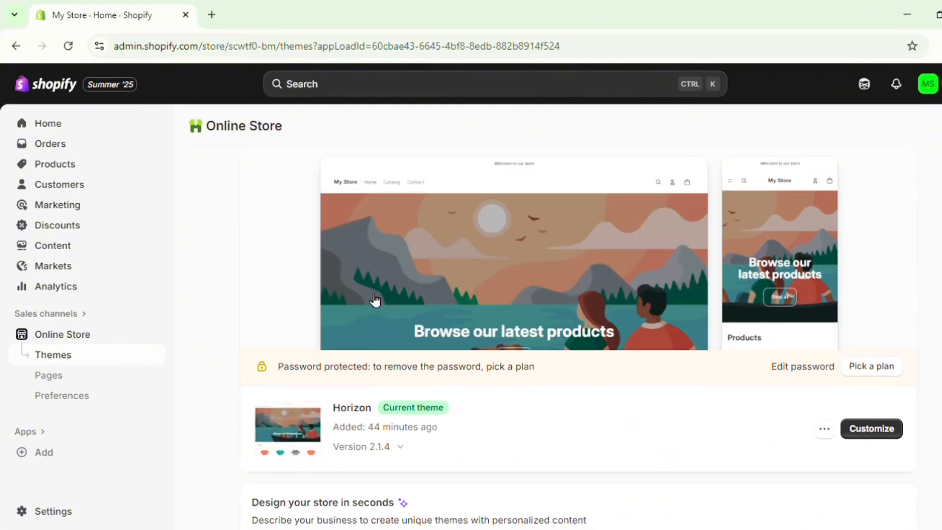
{"action": "scroll", "coordinate": [469, 354], "scroll_direction": "down", "scroll_amount": 4}
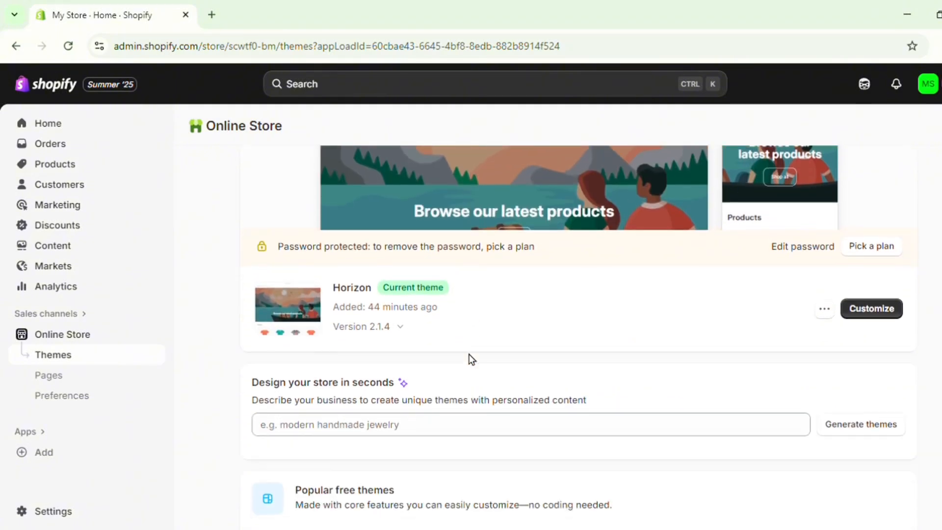
{"action": "scroll", "coordinate": [468, 354], "scroll_direction": "down", "scroll_amount": 3}
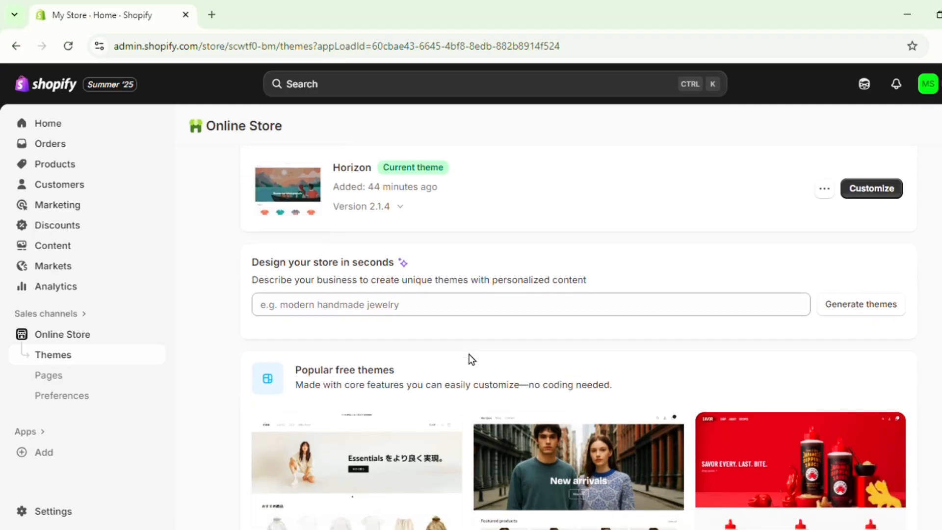
{"action": "scroll", "coordinate": [468, 354], "scroll_direction": "down", "scroll_amount": 2}
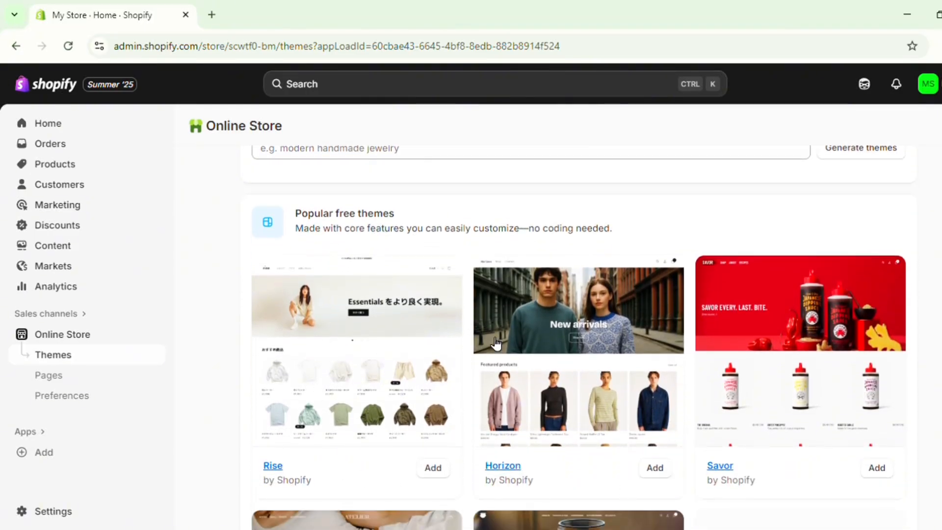
{"action": "scroll", "coordinate": [523, 359], "scroll_direction": "down", "scroll_amount": 3}
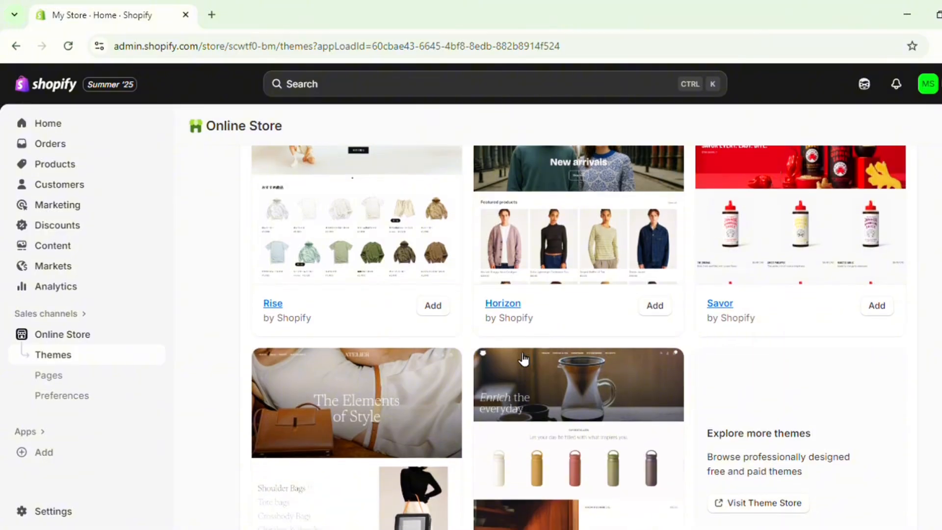
{"action": "scroll", "coordinate": [713, 202], "scroll_direction": "down", "scroll_amount": 2}
{"action": "scroll", "coordinate": [487, 388], "scroll_direction": "up", "scroll_amount": 6}
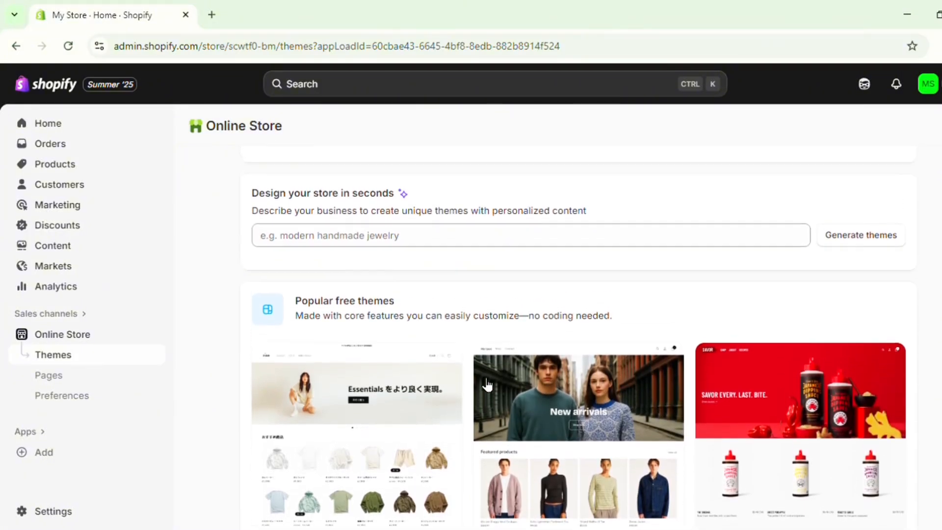
{"action": "scroll", "coordinate": [486, 385], "scroll_direction": "up", "scroll_amount": 1}
{"action": "scroll", "coordinate": [486, 385], "scroll_direction": "down", "scroll_amount": 1}
{"action": "scroll", "coordinate": [487, 385], "scroll_direction": "down", "scroll_amount": 1}
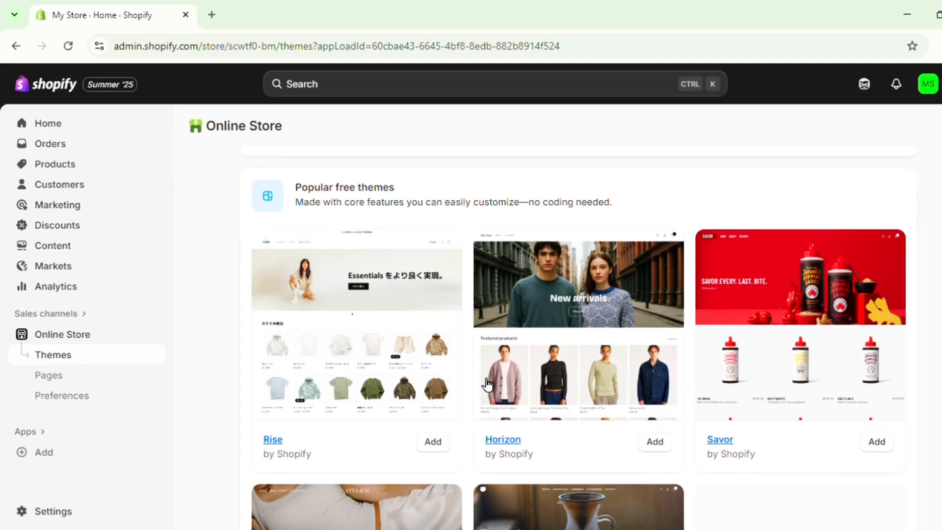
{"action": "scroll", "coordinate": [487, 385], "scroll_direction": "up", "scroll_amount": 2}
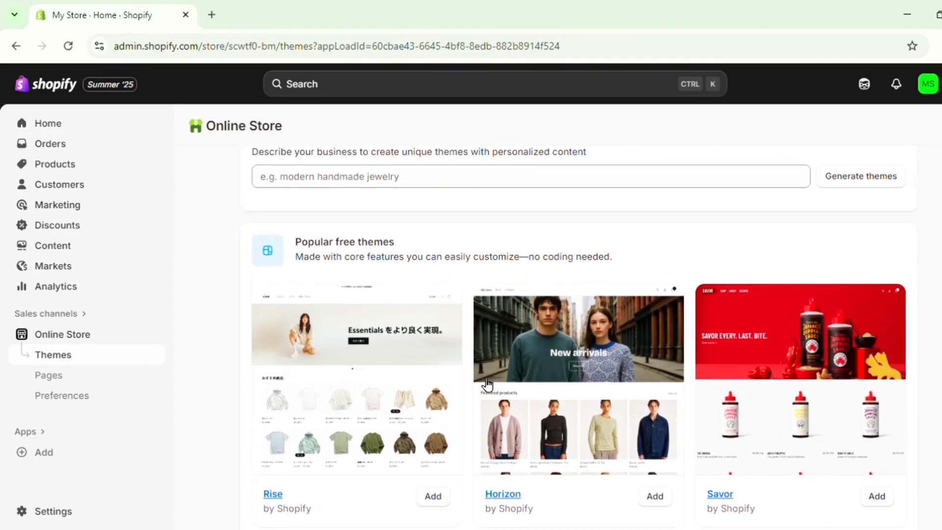
{"action": "scroll", "coordinate": [487, 385], "scroll_direction": "up", "scroll_amount": 3}
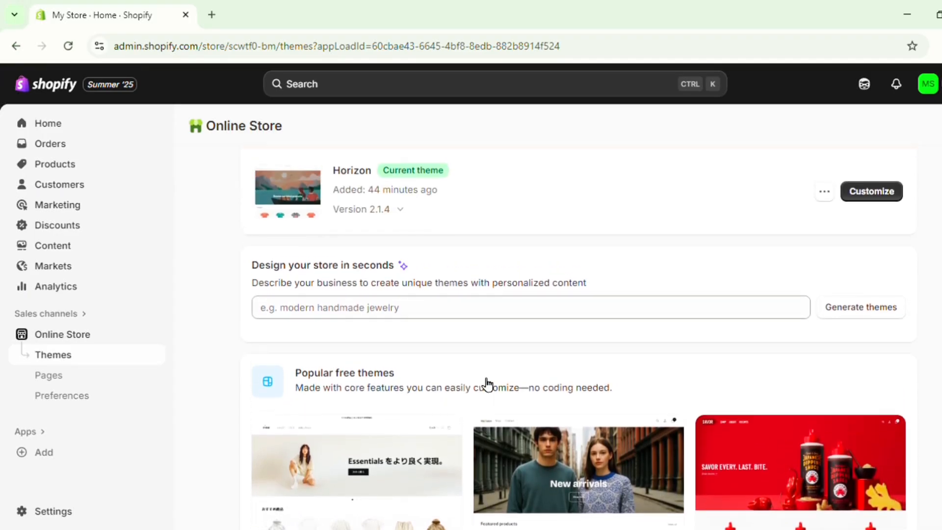
{"action": "scroll", "coordinate": [443, 412], "scroll_direction": "up", "scroll_amount": 2}
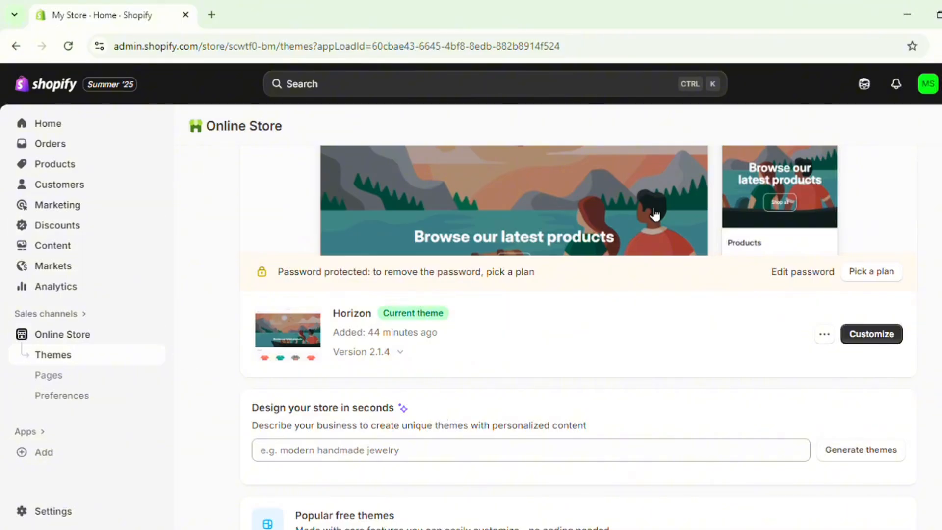
Open the storefront from the themes page, look through its home page and highlight its web address.
{"action": "scroll", "coordinate": [588, 451], "scroll_direction": "up", "scroll_amount": 3}
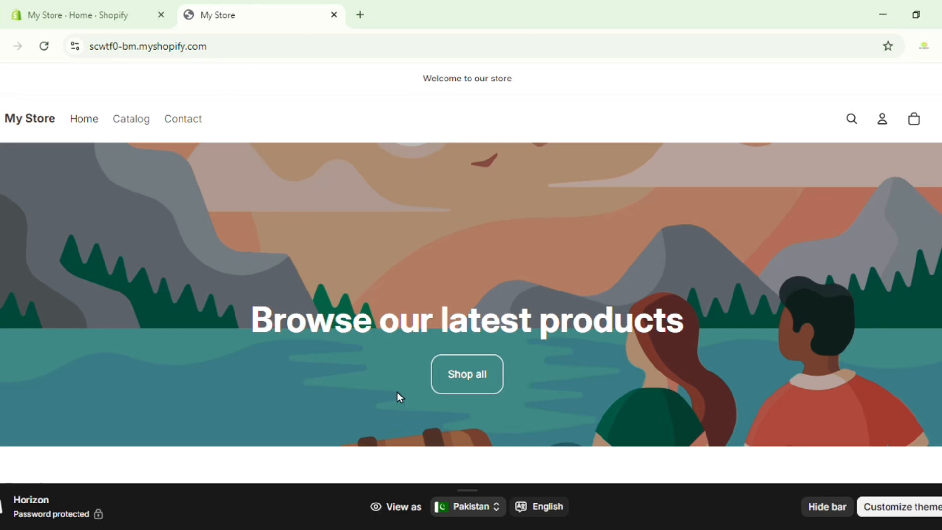
{"action": "scroll", "coordinate": [550, 360], "scroll_direction": "down", "scroll_amount": 8}
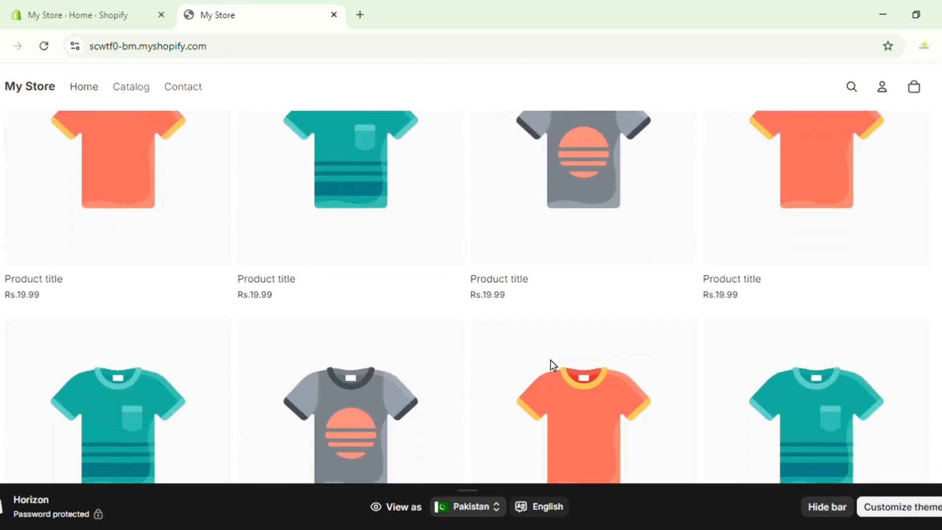
{"action": "scroll", "coordinate": [550, 359], "scroll_direction": "down", "scroll_amount": 5}
{"action": "scroll", "coordinate": [551, 360], "scroll_direction": "up", "scroll_amount": 10}
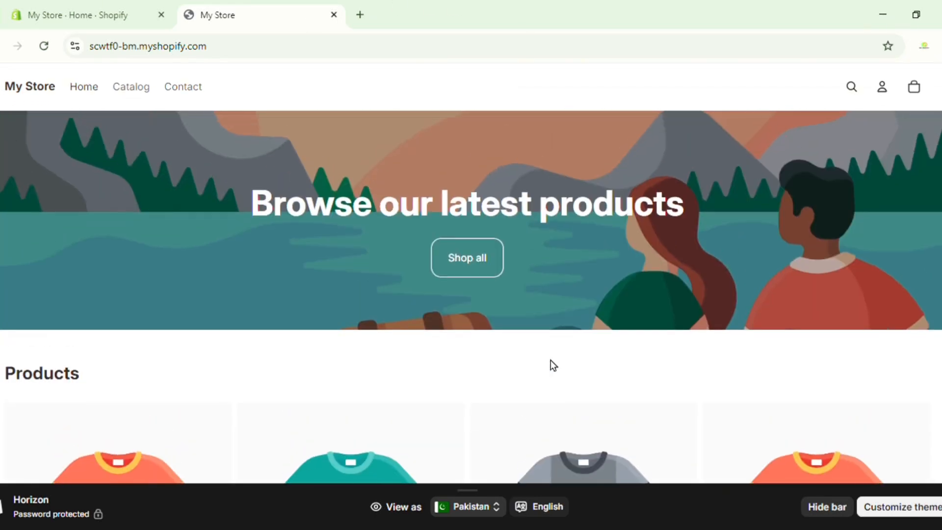
{"action": "scroll", "coordinate": [550, 365], "scroll_direction": "up", "scroll_amount": 3}
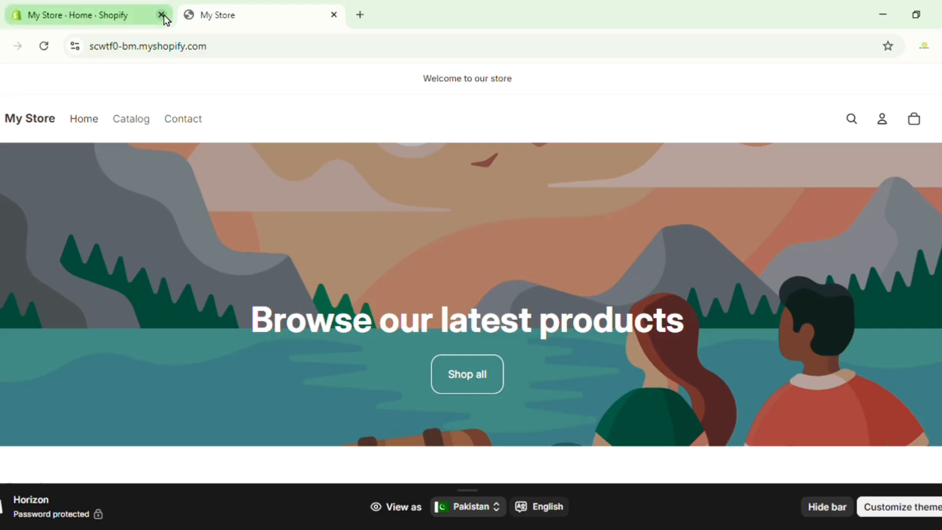
{"action": "left_click_drag", "start_coordinate": [236, 58], "coordinate": [91, 57]}
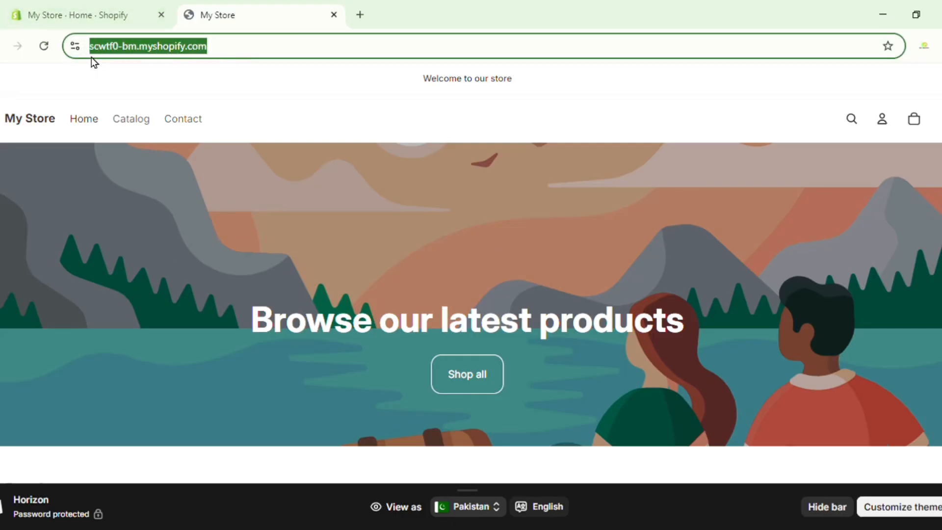
{"action": "left_click", "coordinate": [301, 86]}
Return to the store admin's themes page and review the current Horizon theme and the free themes on offer.
{"action": "left_click", "coordinate": [92, 19]}
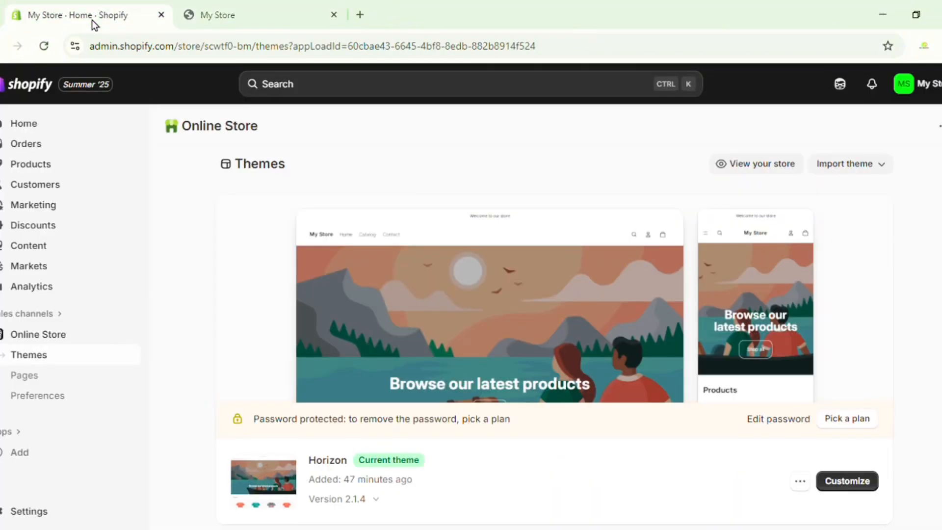
{"action": "scroll", "coordinate": [440, 363], "scroll_direction": "down", "scroll_amount": 4}
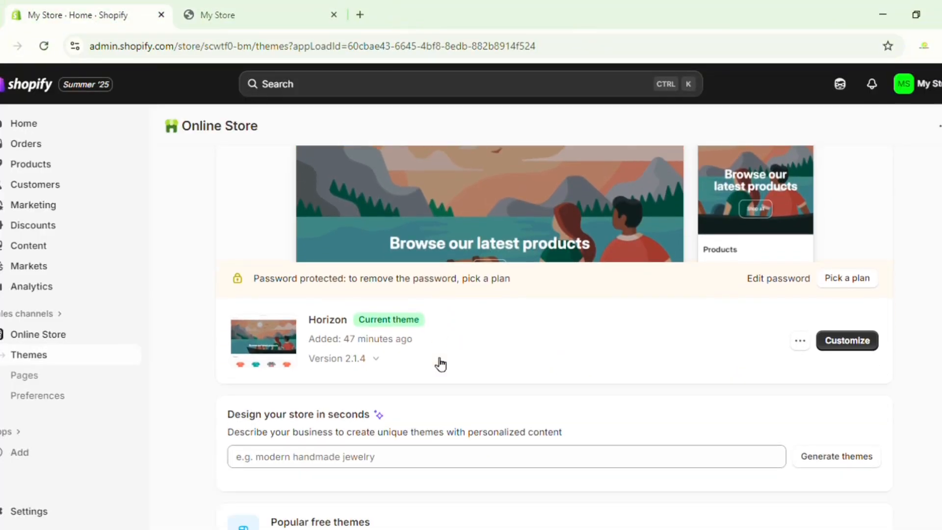
{"action": "scroll", "coordinate": [440, 364], "scroll_direction": "down", "scroll_amount": 5}
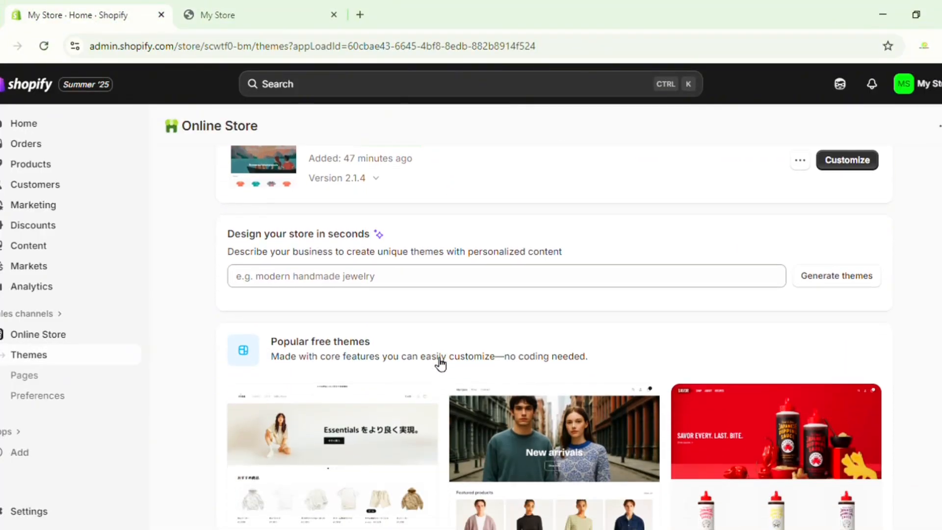
{"action": "scroll", "coordinate": [440, 364], "scroll_direction": "down", "scroll_amount": 3}
{"action": "scroll", "coordinate": [439, 362], "scroll_direction": "up", "scroll_amount": 11}
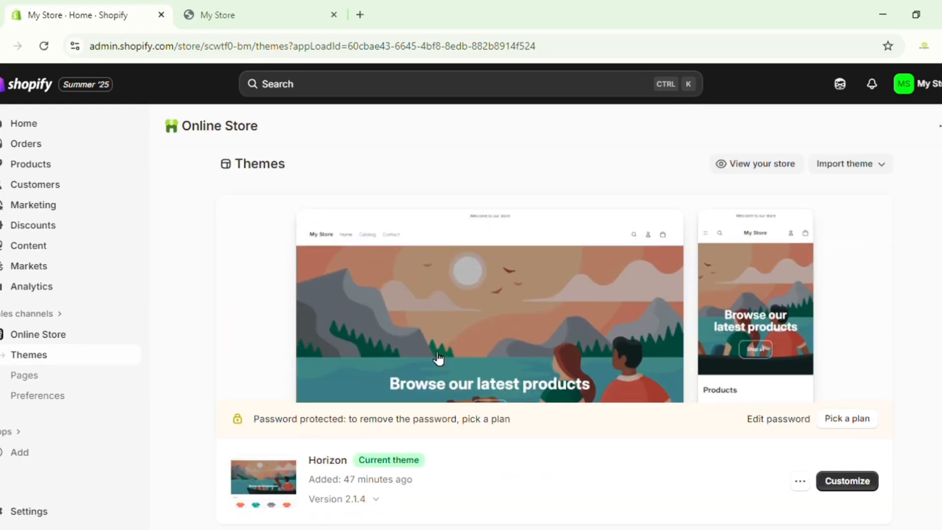
Open the domain customization settings from the admin home page's setup cards.
{"action": "left_click", "coordinate": [21, 130]}
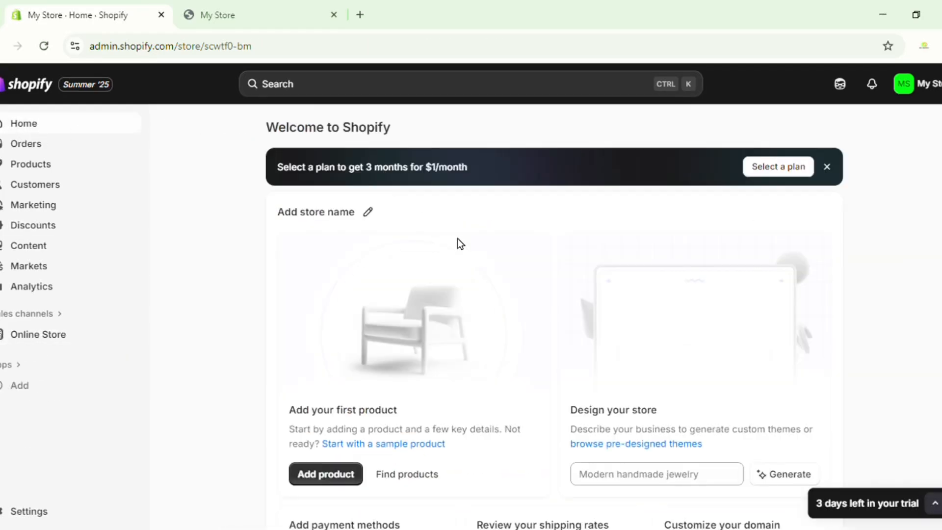
{"action": "scroll", "coordinate": [458, 239], "scroll_direction": "down", "scroll_amount": 3}
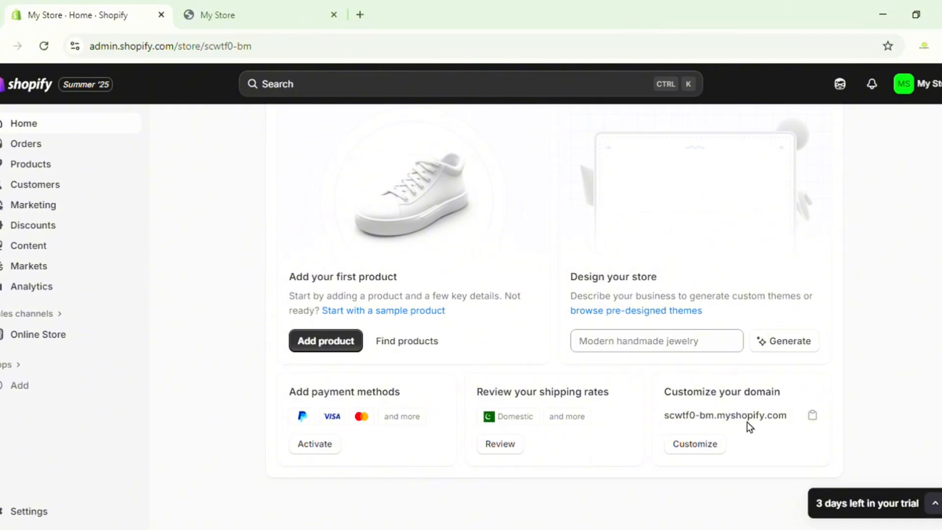
{"action": "left_click", "coordinate": [707, 452]}
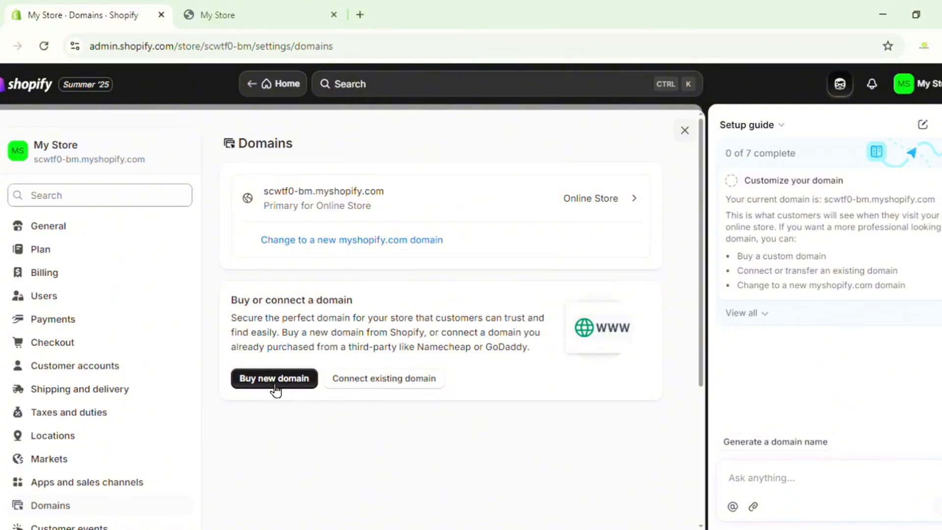
Search for the new domain myxollexton.store to buy and review the offered and suggested domains.
{"action": "left_click", "coordinate": [289, 379]}
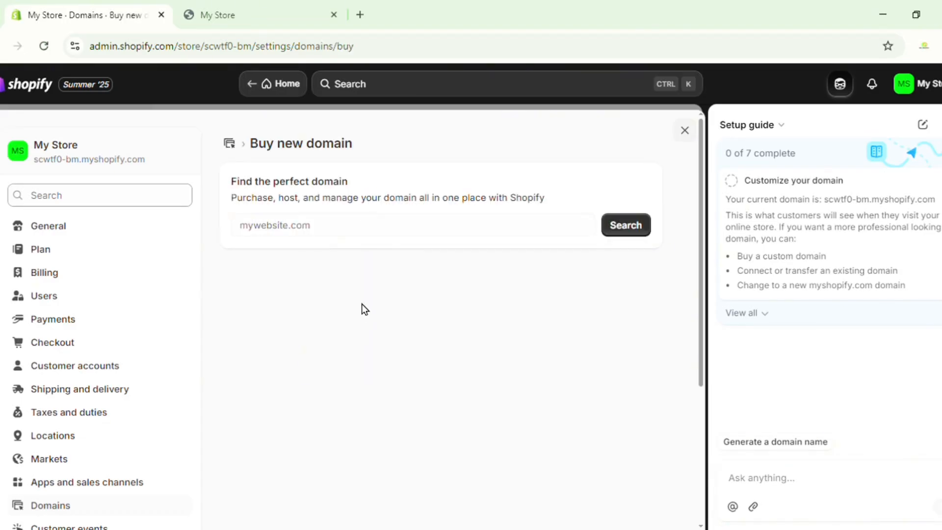
{"action": "left_click", "coordinate": [344, 236]}
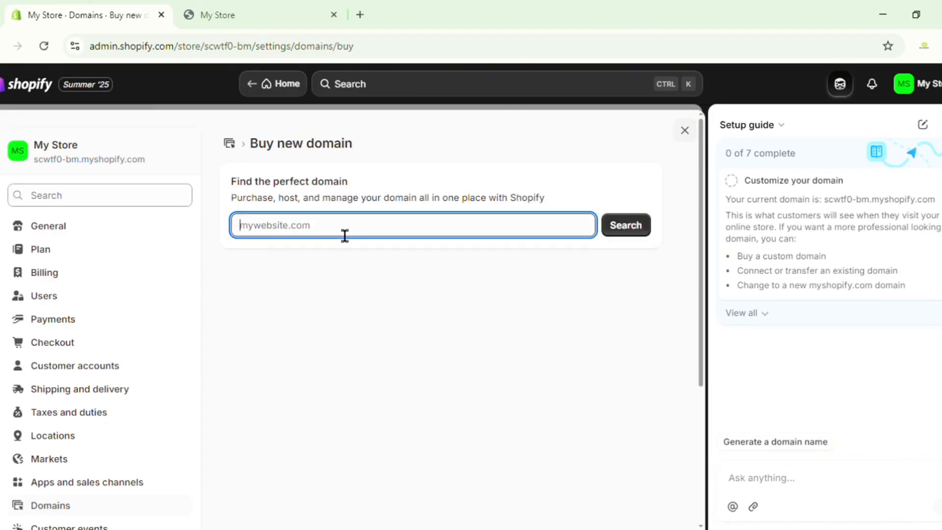
{"action": "type", "text": "myxollexton.store"}
{"action": "left_click", "coordinate": [616, 227]}
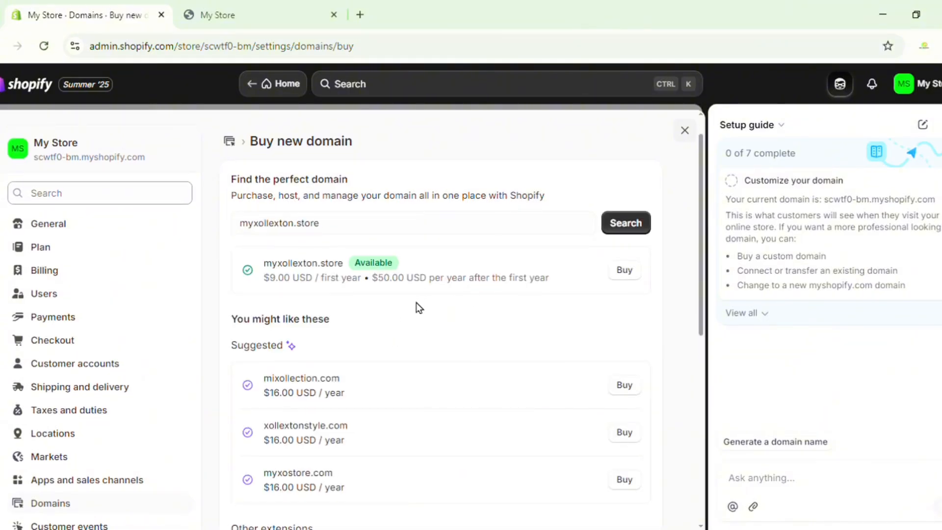
{"action": "scroll", "coordinate": [403, 275], "scroll_direction": "down", "scroll_amount": 1}
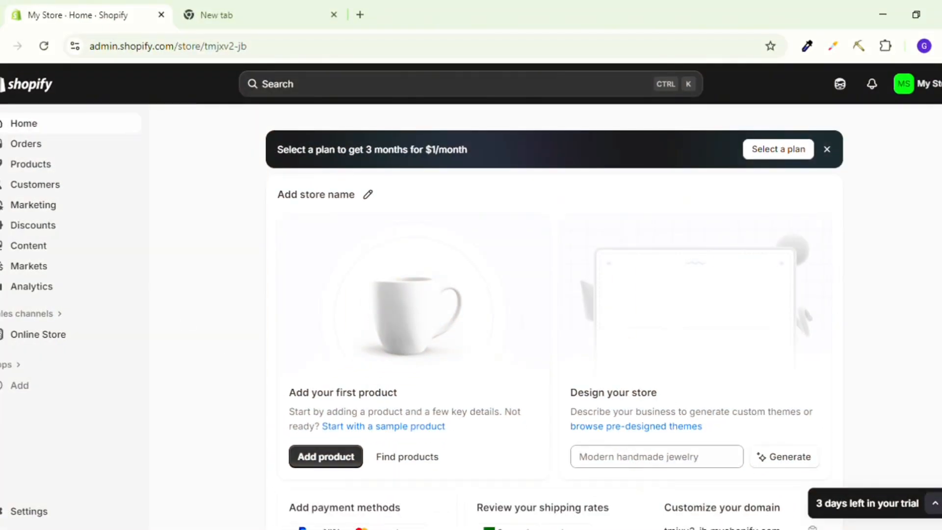
Open the Online Store themes page and look through the current Dawn theme and the popular free themes.
{"action": "left_click", "coordinate": [64, 339]}
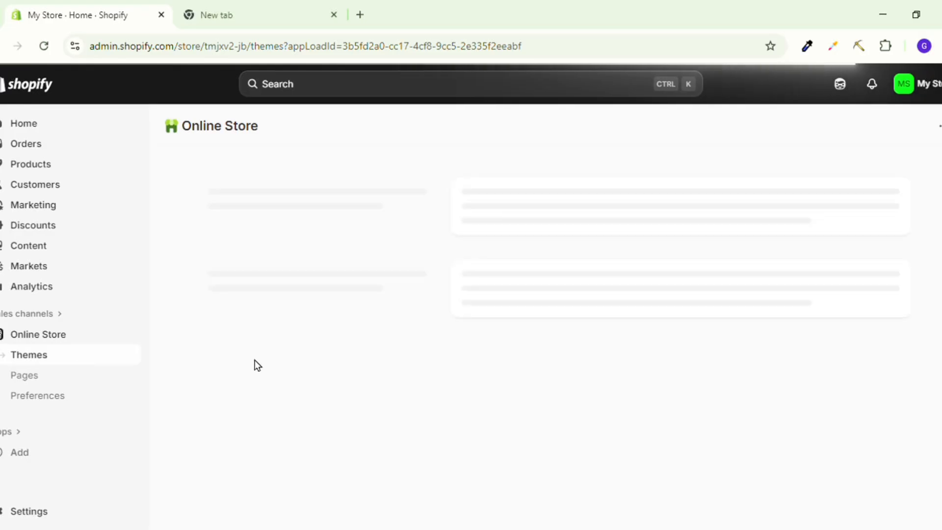
{"action": "scroll", "coordinate": [317, 325], "scroll_direction": "down", "scroll_amount": 5}
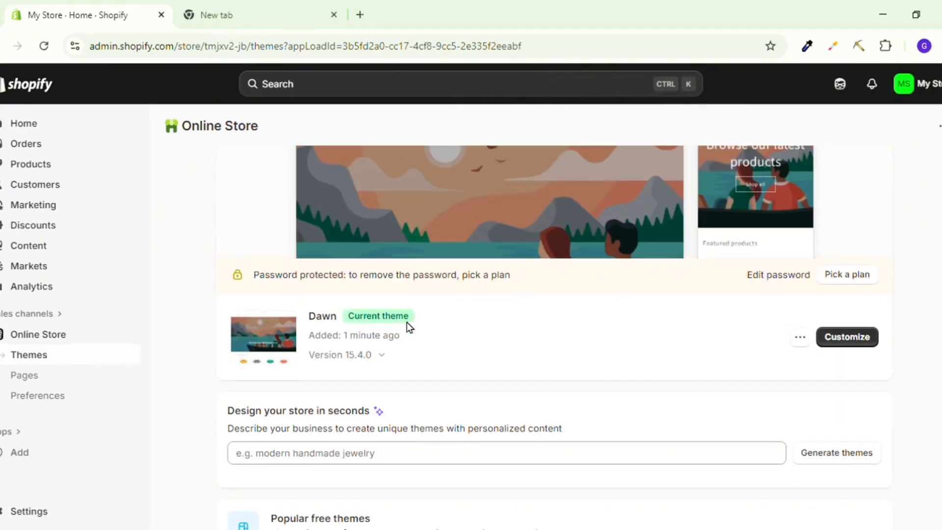
{"action": "scroll", "coordinate": [338, 230], "scroll_direction": "down", "scroll_amount": 4}
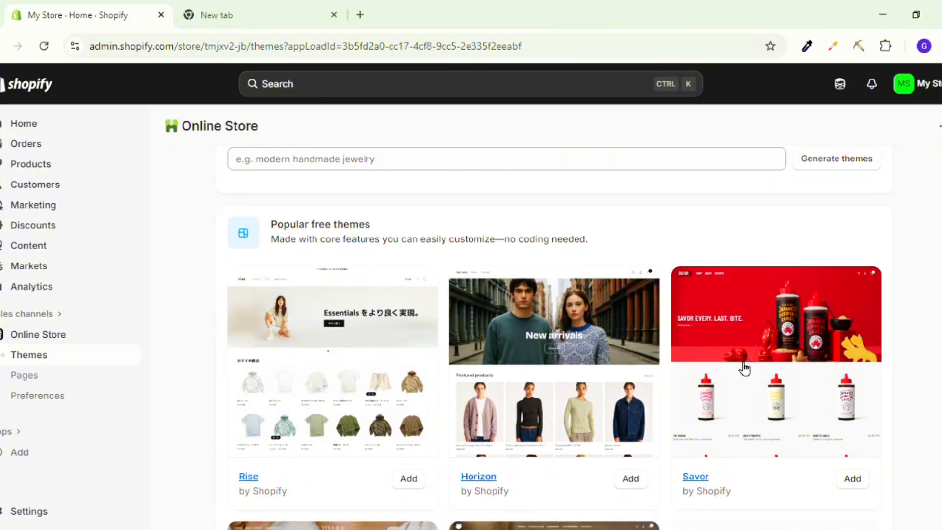
{"action": "scroll", "coordinate": [580, 391], "scroll_direction": "down", "scroll_amount": 6}
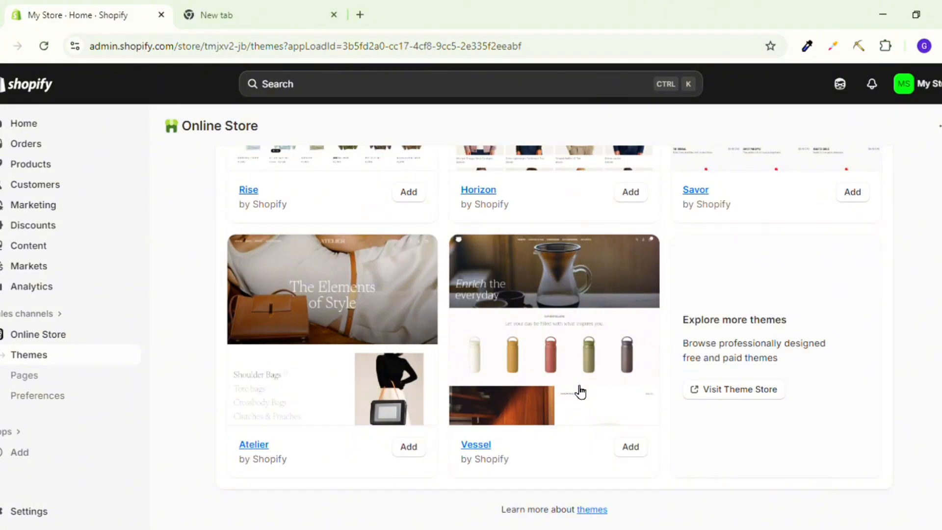
{"action": "scroll", "coordinate": [581, 391], "scroll_direction": "up", "scroll_amount": 6}
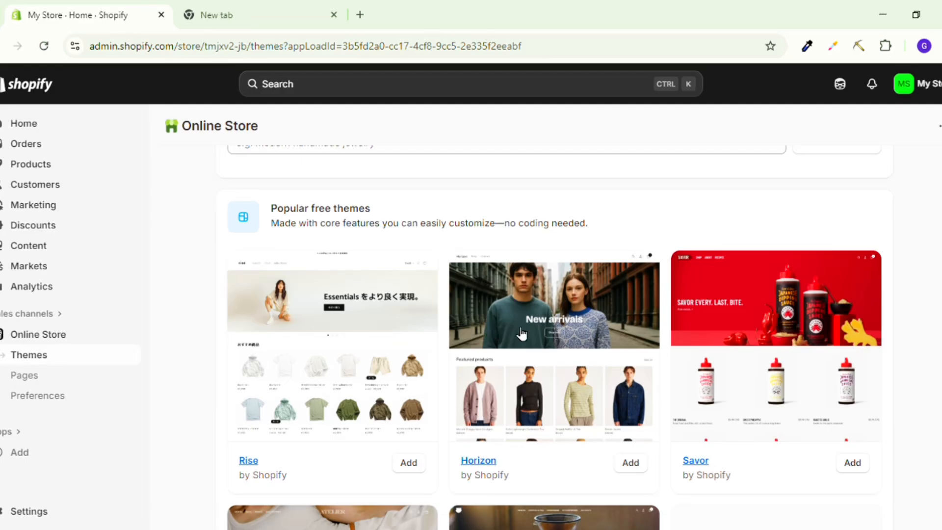
Open the free Horizon theme's Theme Store page and look through its demo store.
{"action": "left_click", "coordinate": [520, 333]}
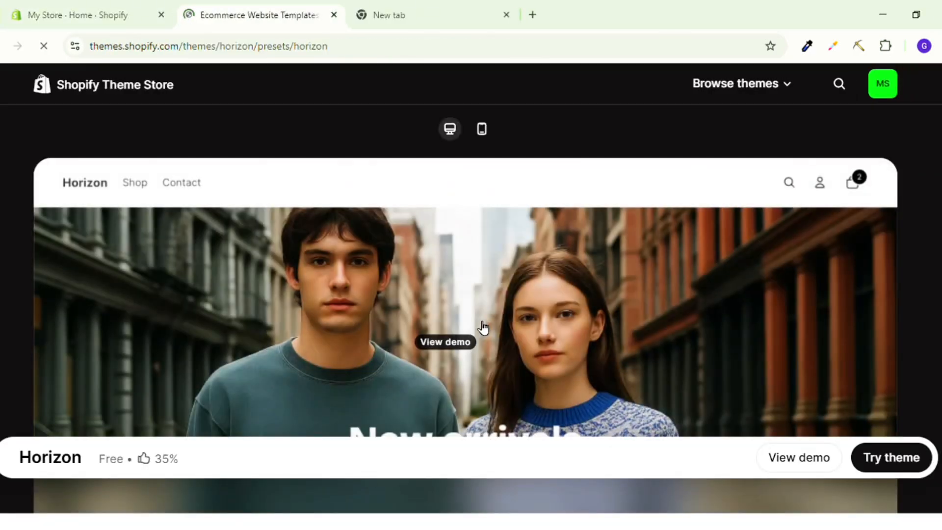
{"action": "left_click", "coordinate": [451, 335]}
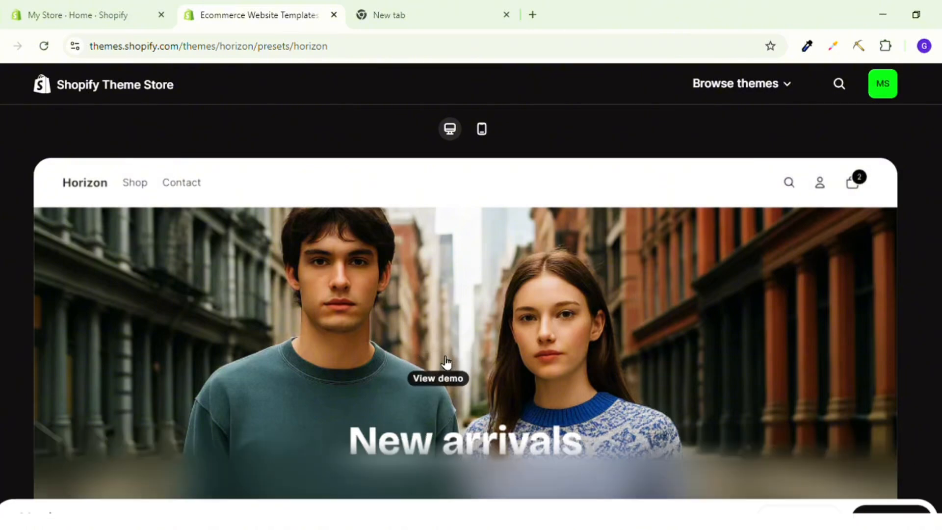
{"action": "scroll", "coordinate": [413, 380], "scroll_direction": "down", "scroll_amount": 1}
{"action": "scroll", "coordinate": [414, 380], "scroll_direction": "up", "scroll_amount": 1}
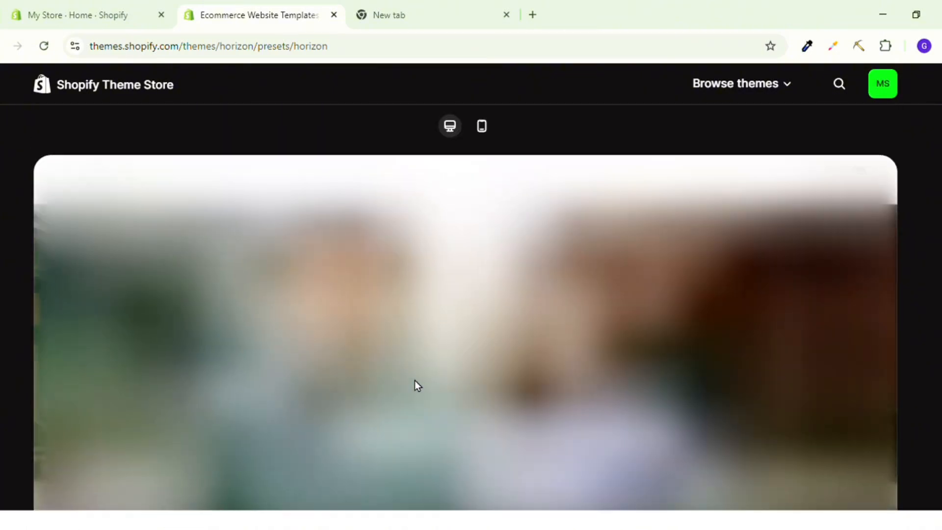
{"action": "scroll", "coordinate": [414, 380], "scroll_direction": "down", "scroll_amount": 3}
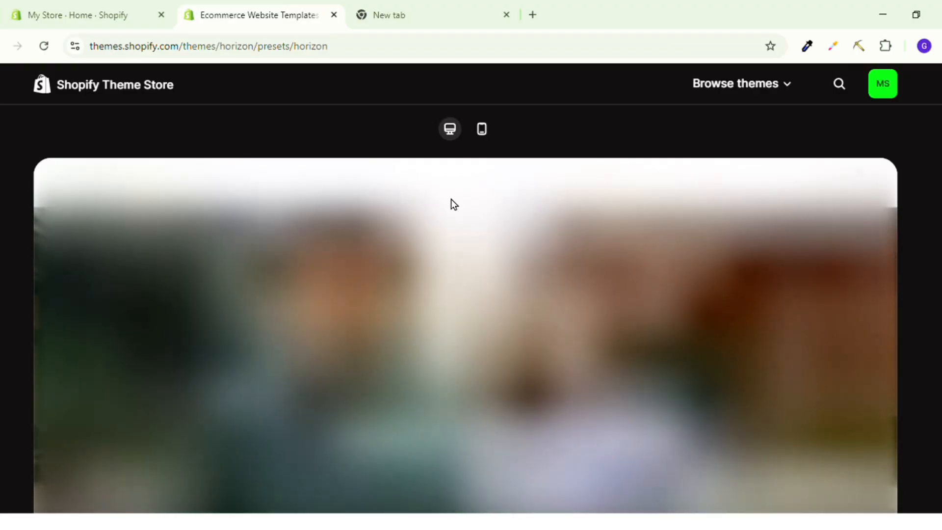
{"action": "scroll", "coordinate": [484, 232], "scroll_direction": "down", "scroll_amount": 4}
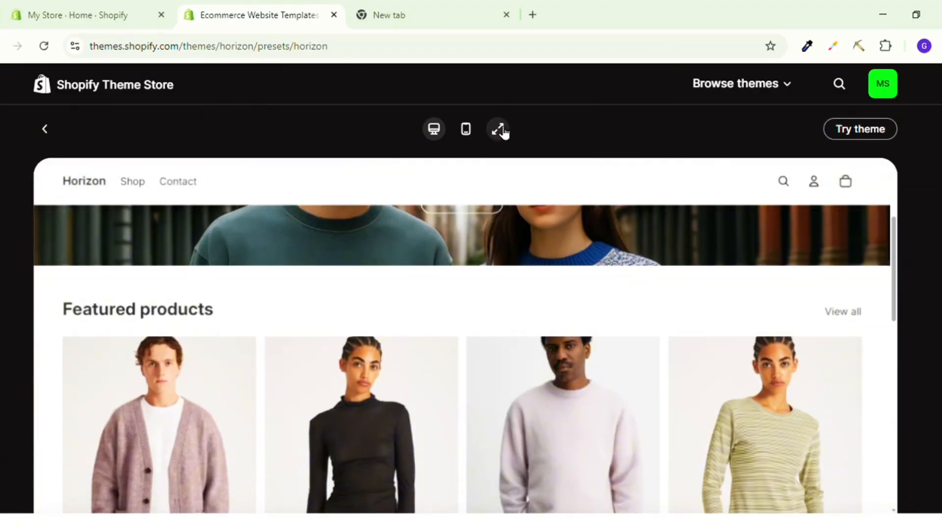
Expand the Horizon demo to full size, look through its home page down to the footer and close the demo.
{"action": "left_click", "coordinate": [497, 129]}
{"action": "scroll", "coordinate": [472, 191], "scroll_direction": "down", "scroll_amount": 5}
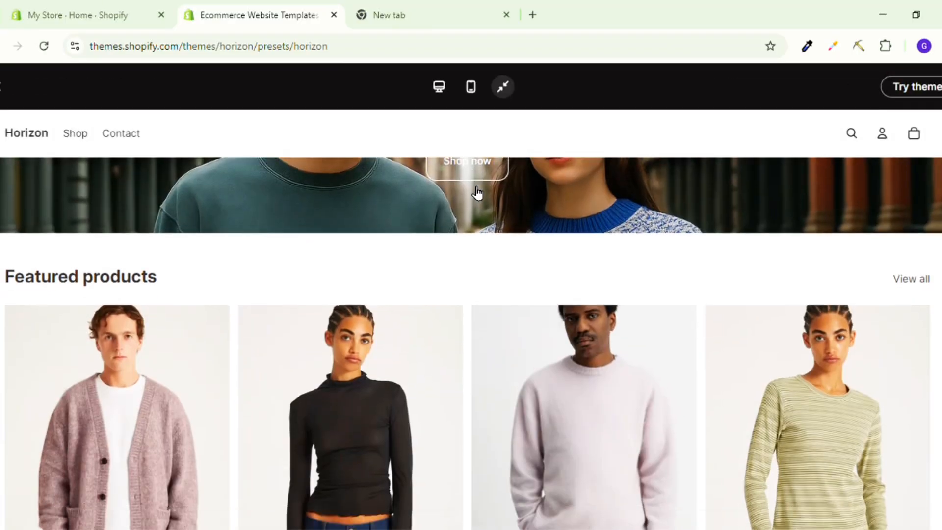
{"action": "scroll", "coordinate": [472, 192], "scroll_direction": "down", "scroll_amount": 5}
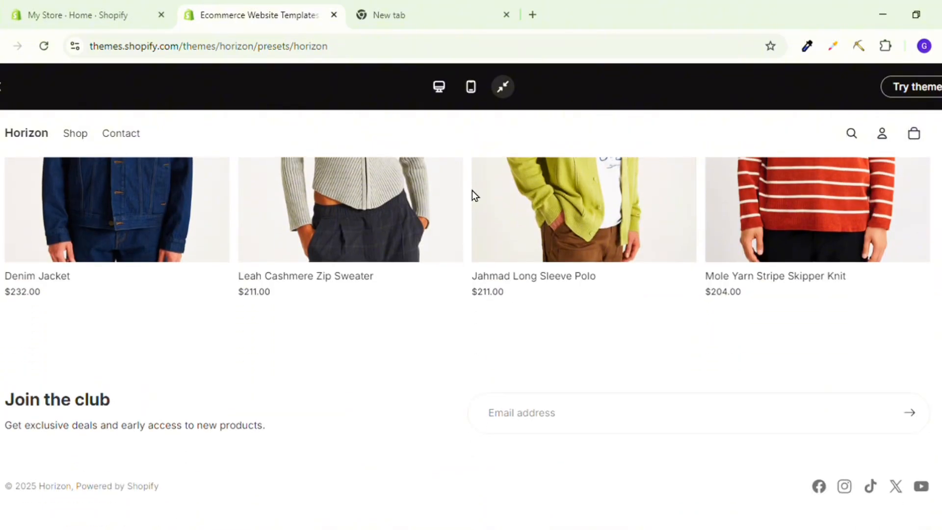
{"action": "scroll", "coordinate": [473, 191], "scroll_direction": "up", "scroll_amount": 15}
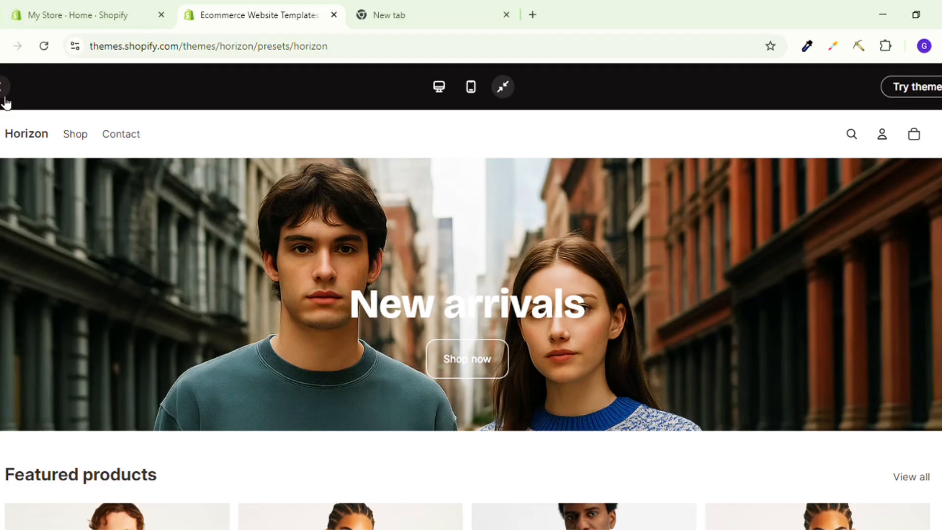
{"action": "key", "text": "Escape"}
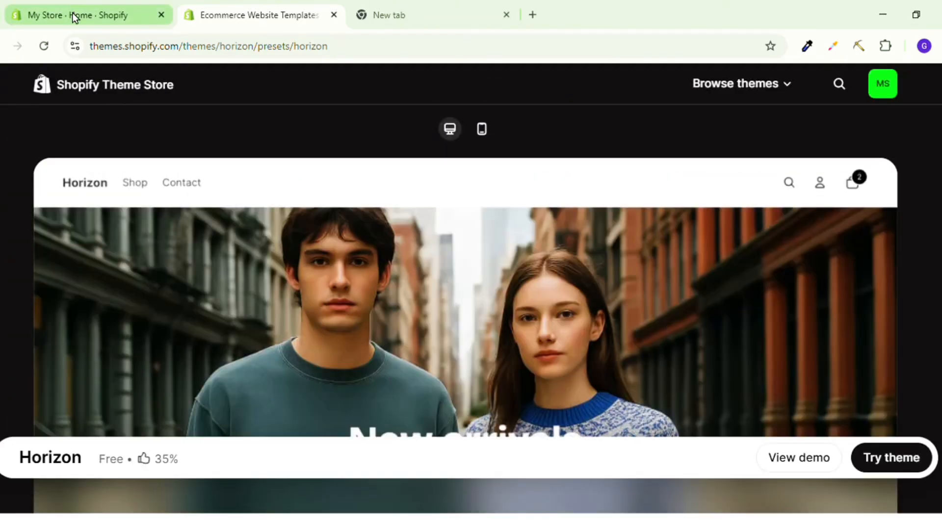
Go back to the popular free themes in the store admin and open the Atelier theme's Theme Store page.
{"action": "left_click", "coordinate": [96, 9]}
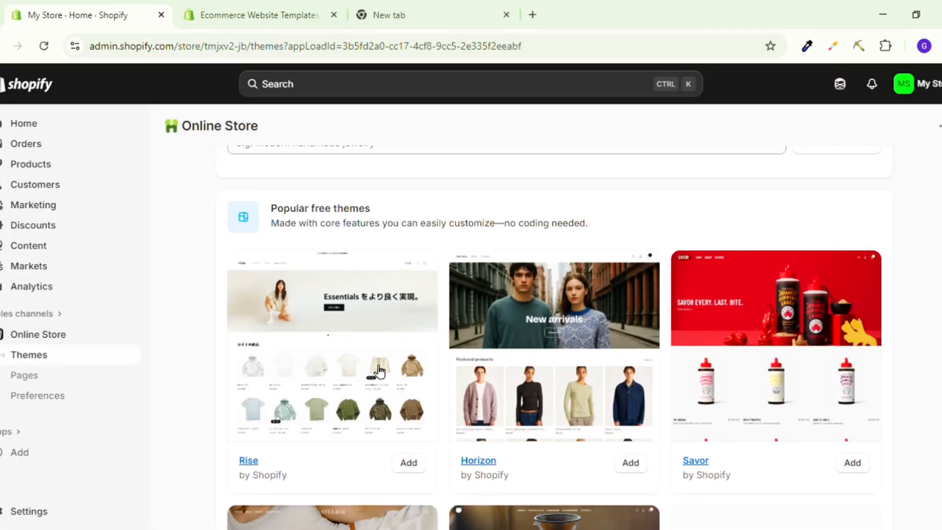
{"action": "scroll", "coordinate": [639, 346], "scroll_direction": "down", "scroll_amount": 3}
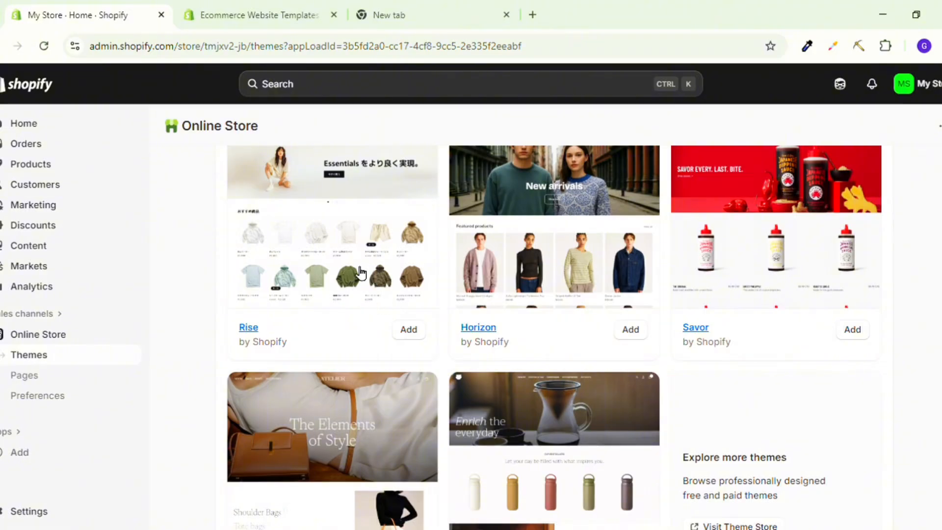
{"action": "scroll", "coordinate": [361, 275], "scroll_direction": "down", "scroll_amount": 3}
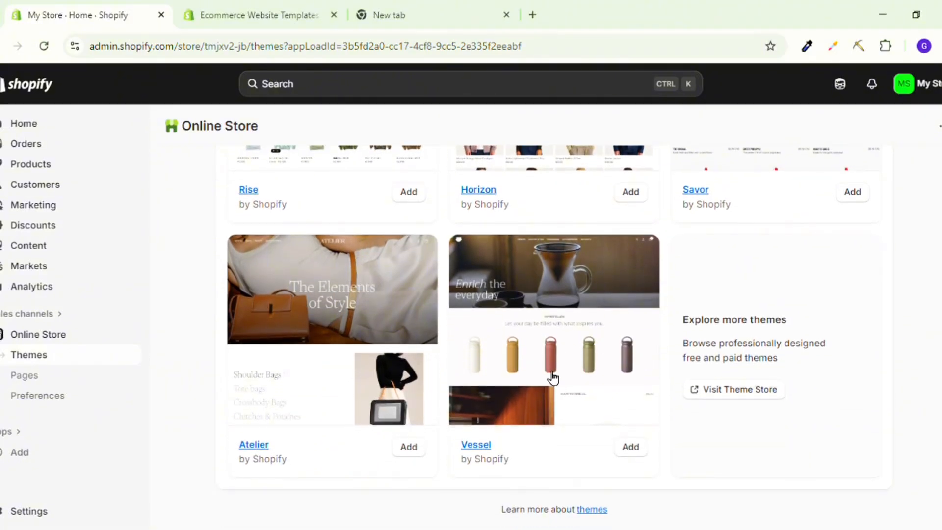
{"action": "left_click", "coordinate": [380, 367]}
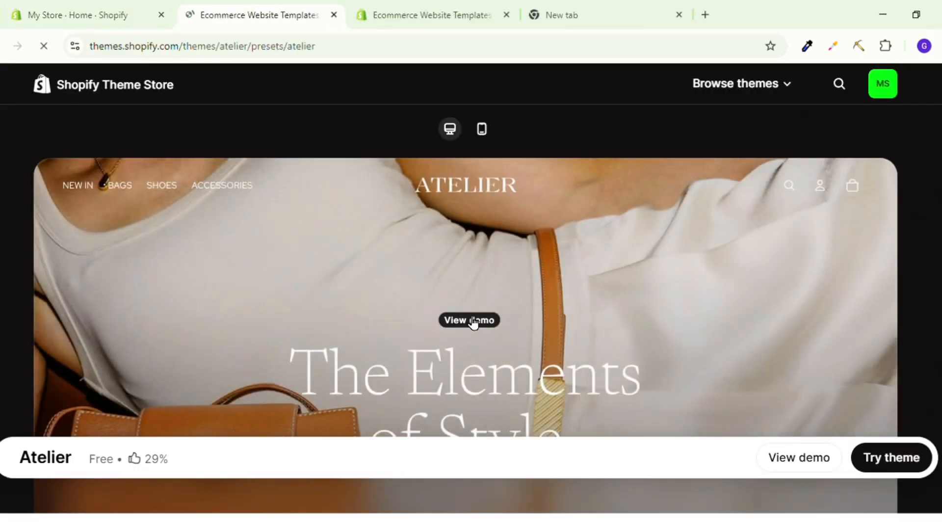
Open the Atelier theme's demo store and examine its bag categories, images and product listings.
{"action": "left_click", "coordinate": [469, 320]}
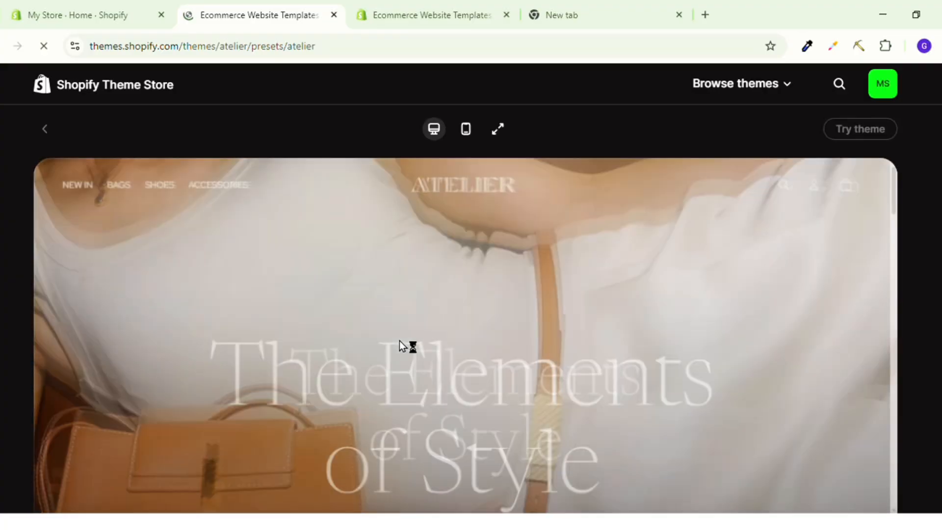
{"action": "scroll", "coordinate": [391, 350], "scroll_direction": "down", "scroll_amount": 5}
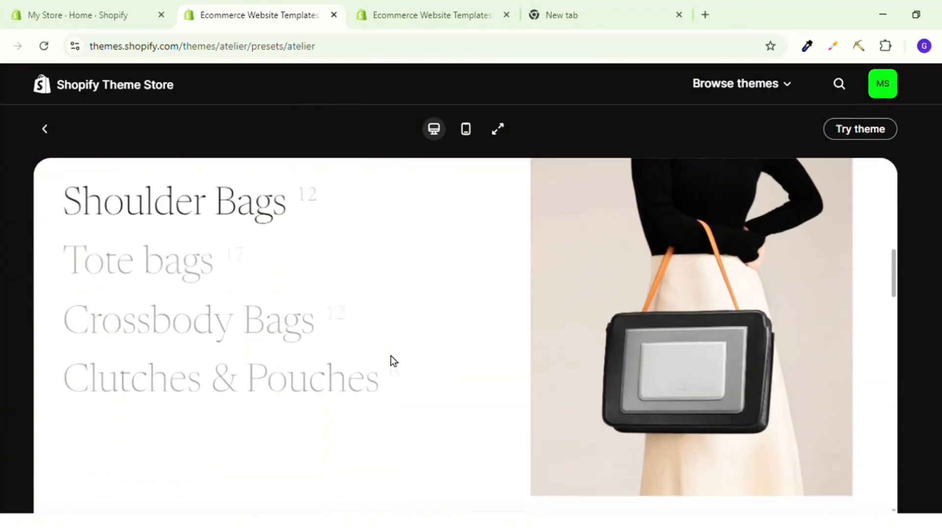
{"action": "scroll", "coordinate": [274, 391], "scroll_direction": "down", "scroll_amount": 10}
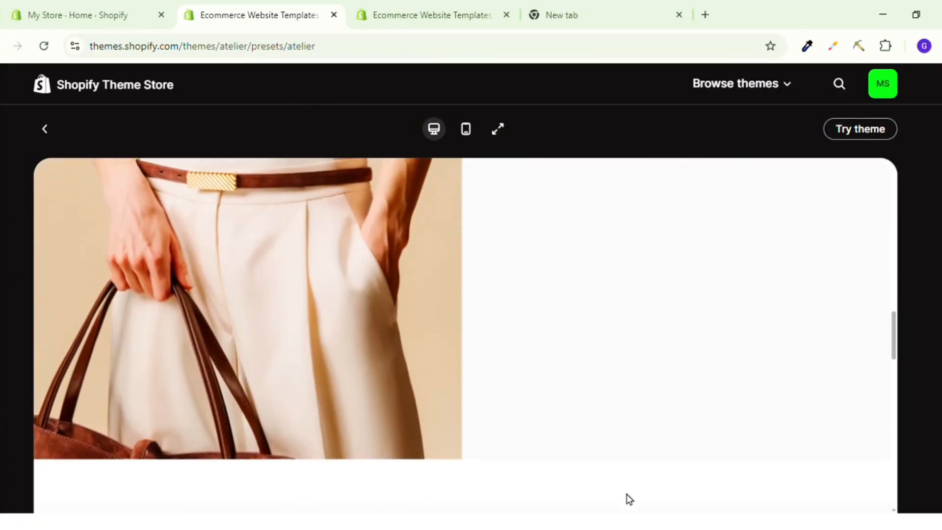
{"action": "scroll", "coordinate": [363, 464], "scroll_direction": "down", "scroll_amount": 4}
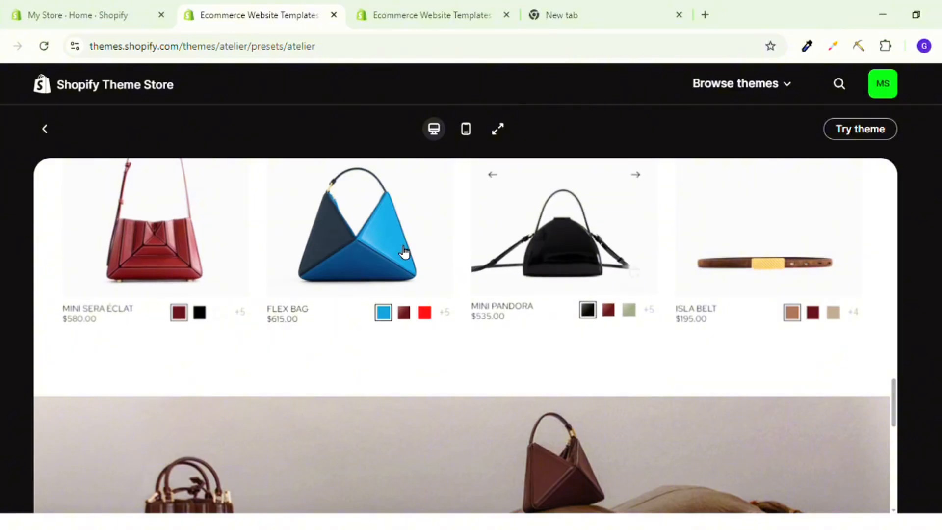
Switch back to the Horizon theme's Theme Store page and look over its preview and options.
{"action": "left_click", "coordinate": [415, 16]}
{"action": "scroll", "coordinate": [297, 327], "scroll_direction": "down", "scroll_amount": 2}
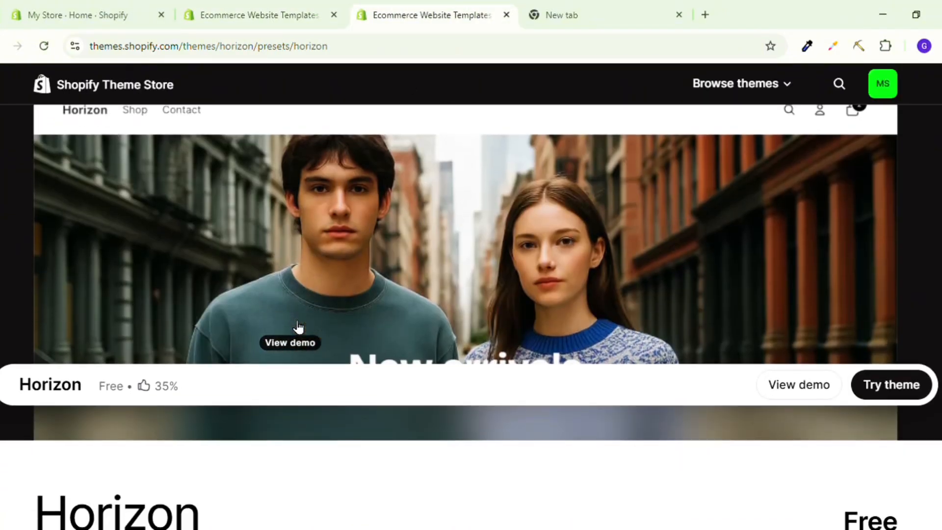
{"action": "scroll", "coordinate": [298, 327], "scroll_direction": "up", "scroll_amount": 2}
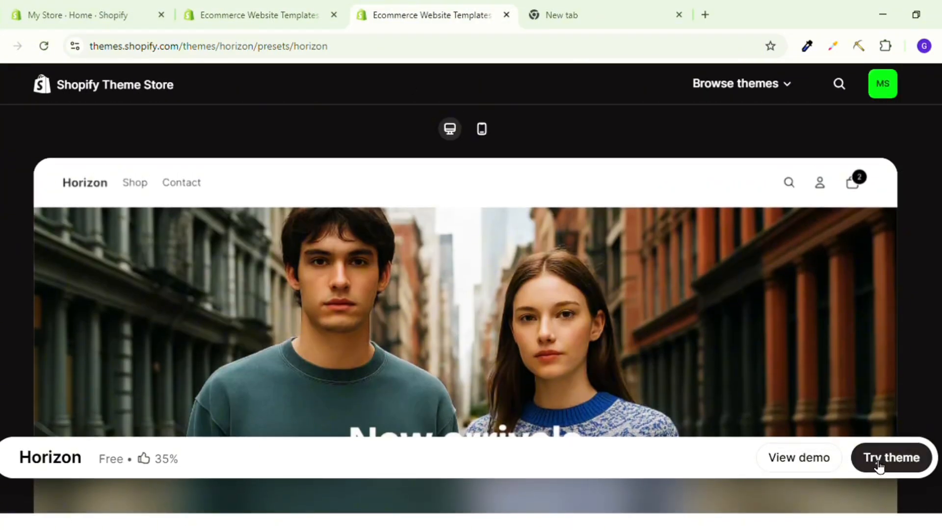
Add the Horizon theme to the store's theme library and look over the current Dawn storefront.
{"action": "left_click", "coordinate": [898, 463]}
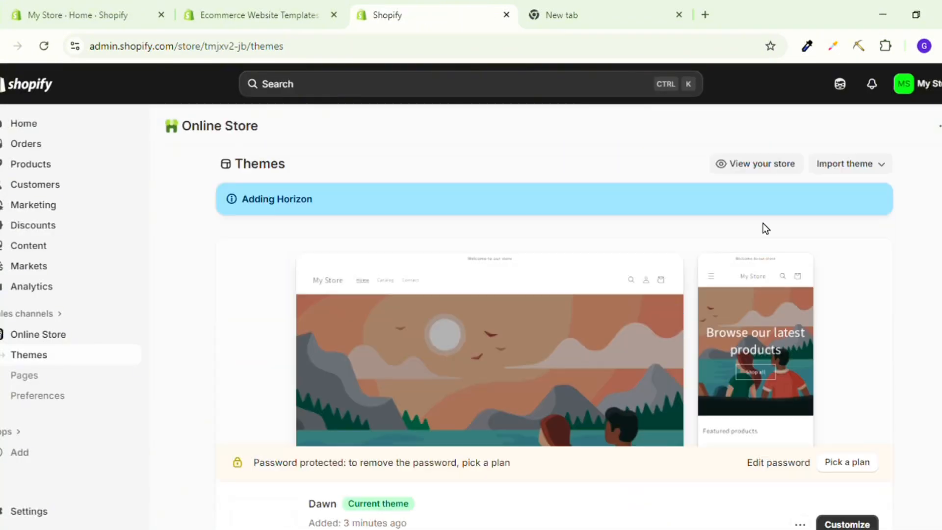
{"action": "left_click", "coordinate": [736, 164]}
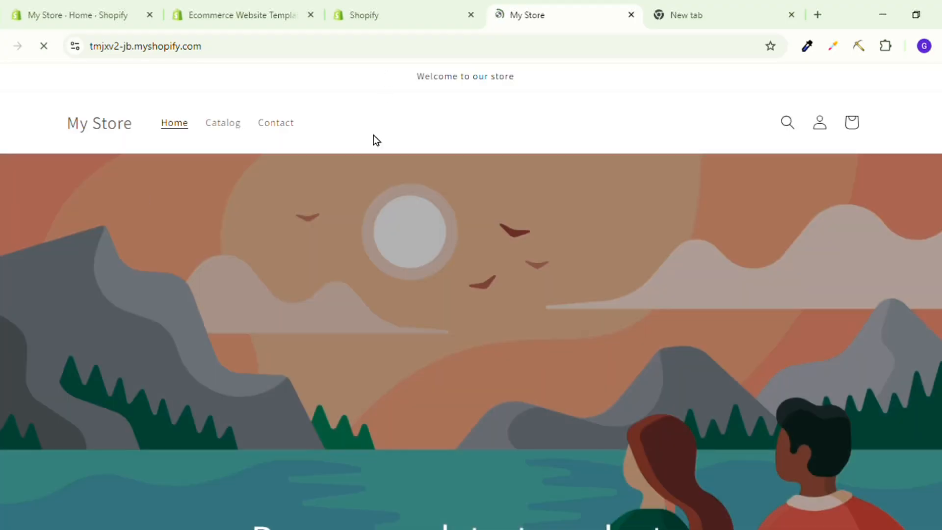
{"action": "scroll", "coordinate": [382, 146], "scroll_direction": "down", "scroll_amount": 10}
{"action": "scroll", "coordinate": [383, 145], "scroll_direction": "up", "scroll_amount": 10}
{"action": "scroll", "coordinate": [457, 189], "scroll_direction": "down", "scroll_amount": 10}
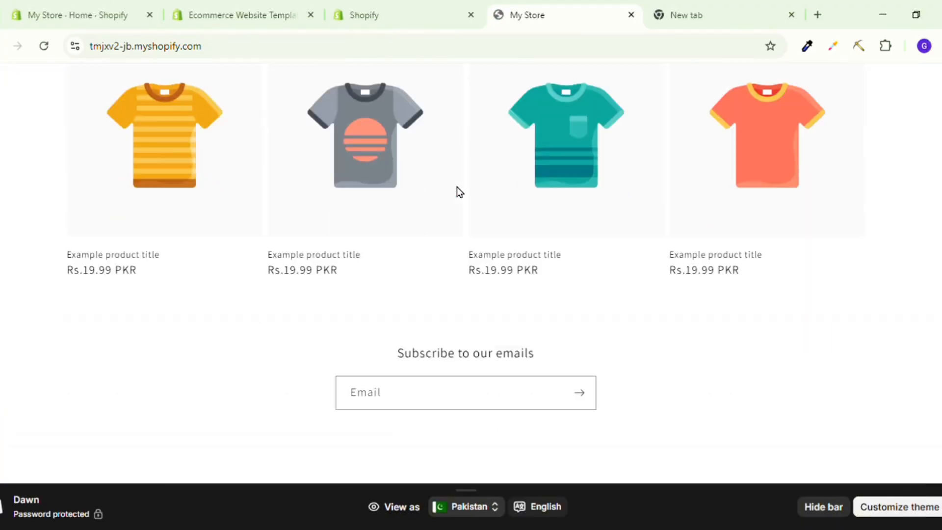
{"action": "scroll", "coordinate": [457, 189], "scroll_direction": "up", "scroll_amount": 10}
Return to the store's themes page and publish Horizon from the theme library as the current theme.
{"action": "left_click", "coordinate": [435, 7]}
{"action": "scroll", "coordinate": [458, 328], "scroll_direction": "down", "scroll_amount": 7}
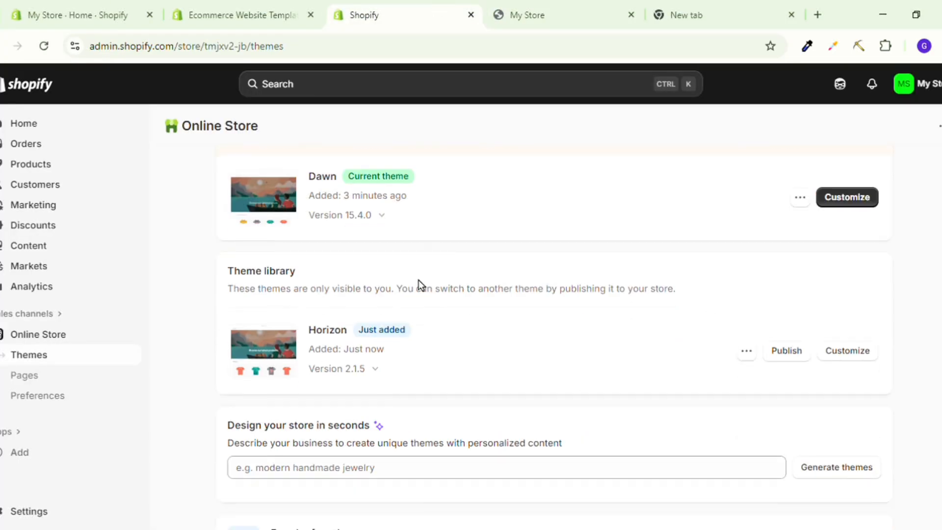
{"action": "left_click", "coordinate": [785, 277]}
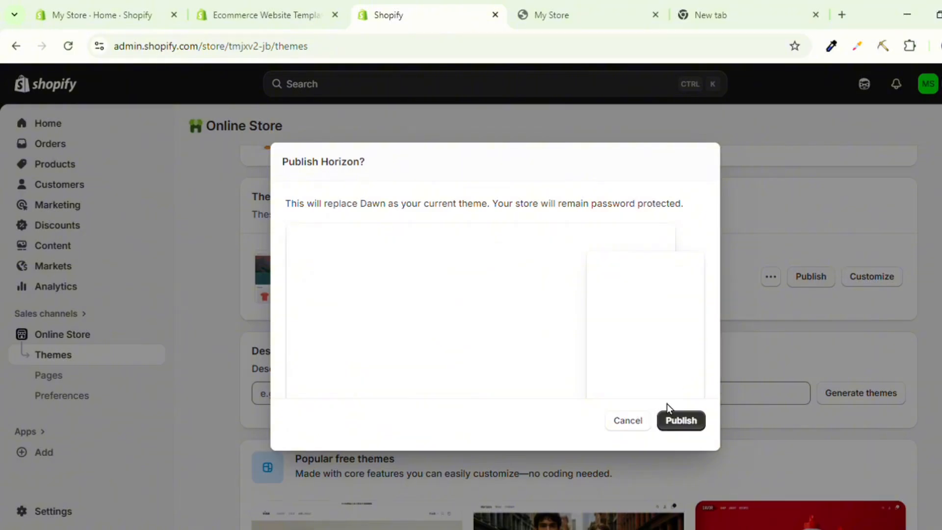
{"action": "left_click", "coordinate": [685, 422]}
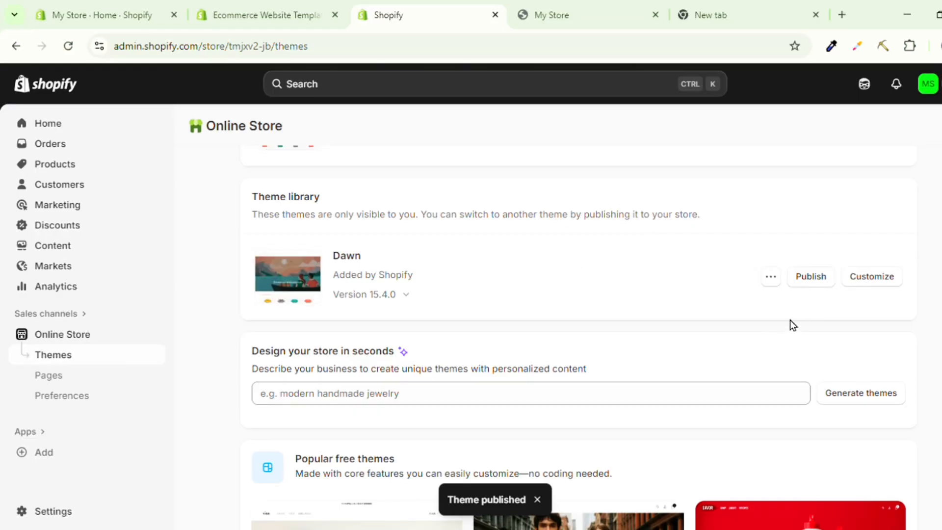
View the live storefront with the Horizon theme and examine its hero banner, product grid and email signup.
{"action": "scroll", "coordinate": [789, 324], "scroll_direction": "up", "scroll_amount": 6}
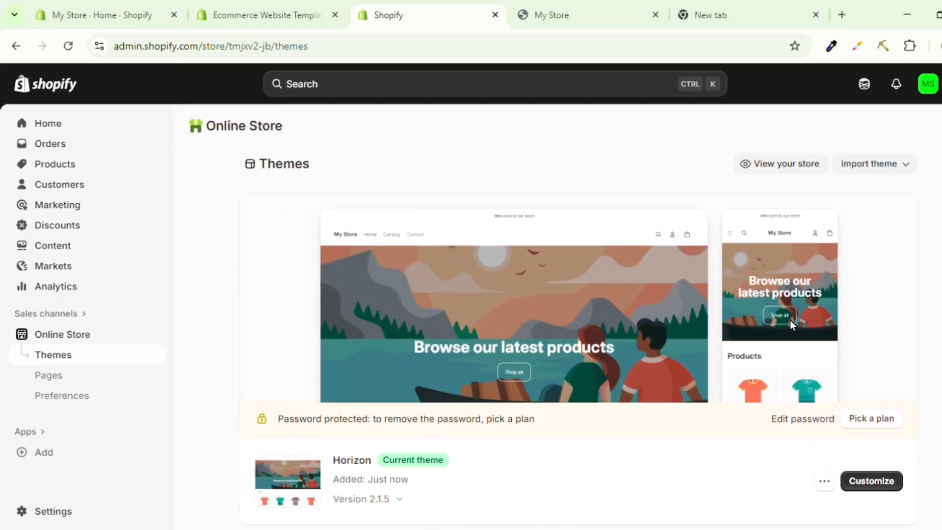
{"action": "left_click", "coordinate": [761, 167]}
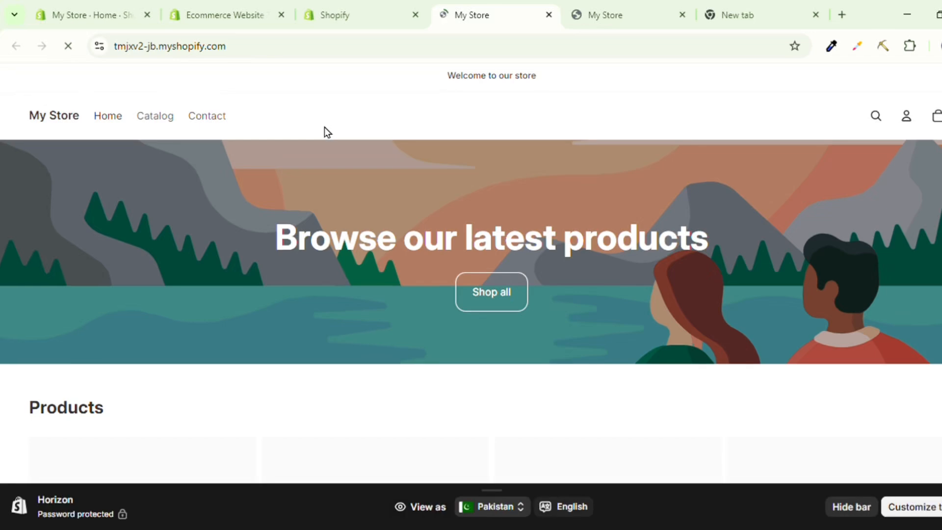
{"action": "scroll", "coordinate": [325, 131], "scroll_direction": "down", "scroll_amount": 8}
{"action": "scroll", "coordinate": [324, 128], "scroll_direction": "down", "scroll_amount": 3}
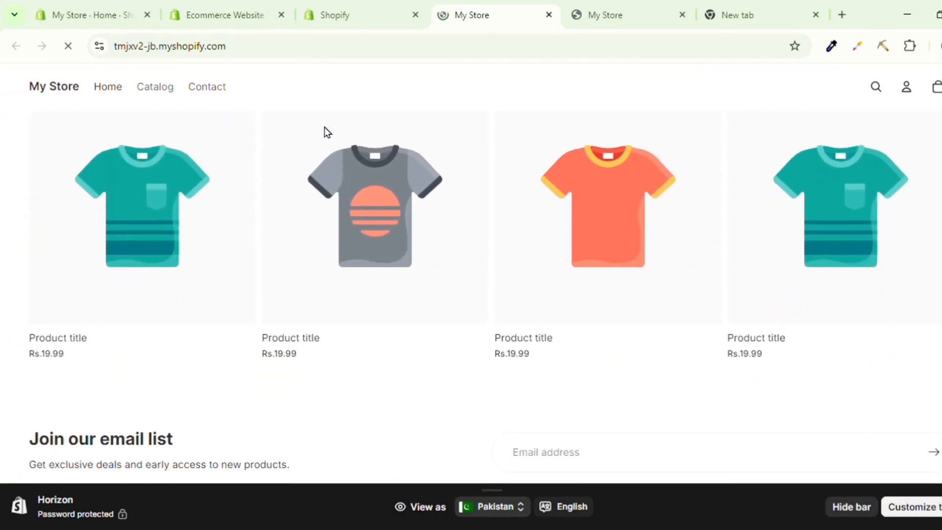
{"action": "scroll", "coordinate": [304, 261], "scroll_direction": "up", "scroll_amount": 8}
{"action": "scroll", "coordinate": [284, 264], "scroll_direction": "up", "scroll_amount": 4}
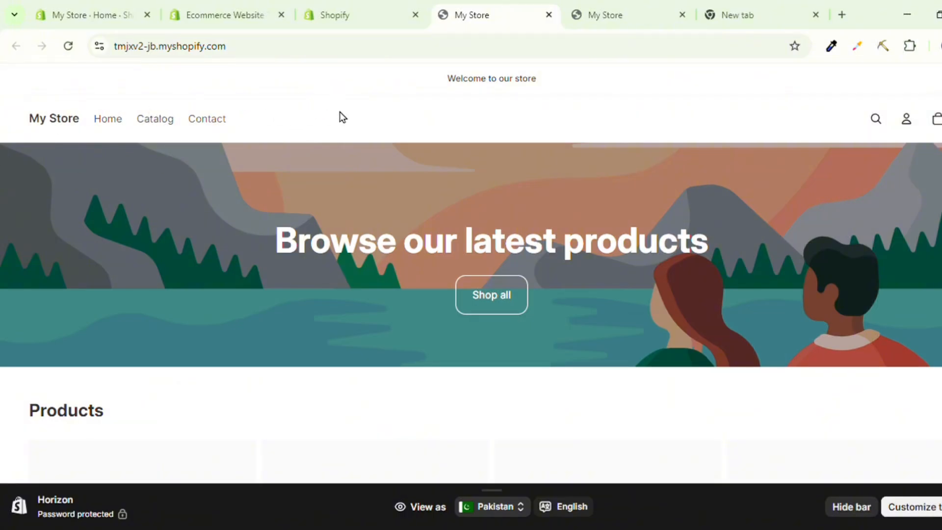
{"action": "scroll", "coordinate": [344, 209], "scroll_direction": "down", "scroll_amount": 6}
{"action": "scroll", "coordinate": [344, 209], "scroll_direction": "down", "scroll_amount": 4}
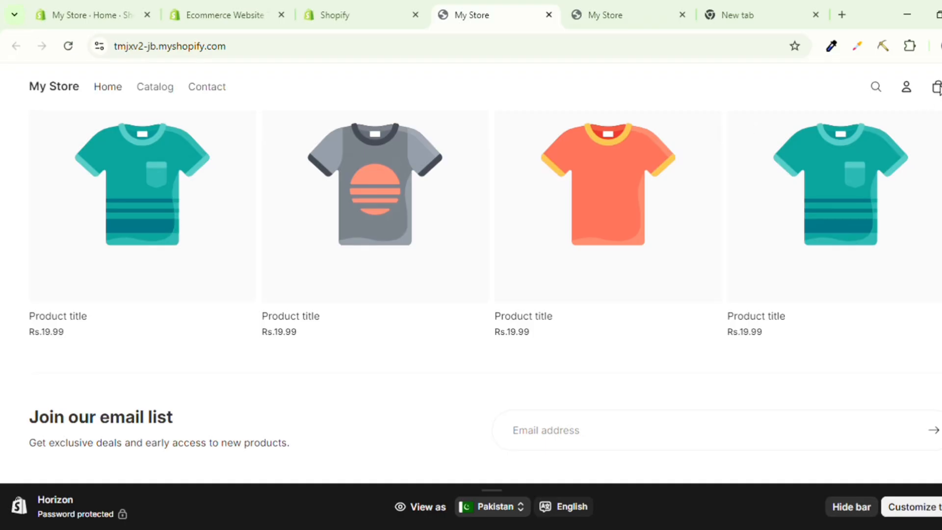
Open the current Horizon theme for customization and look through its home page preview from header to footer.
{"action": "key", "text": "ctrl+shift+Tab"}
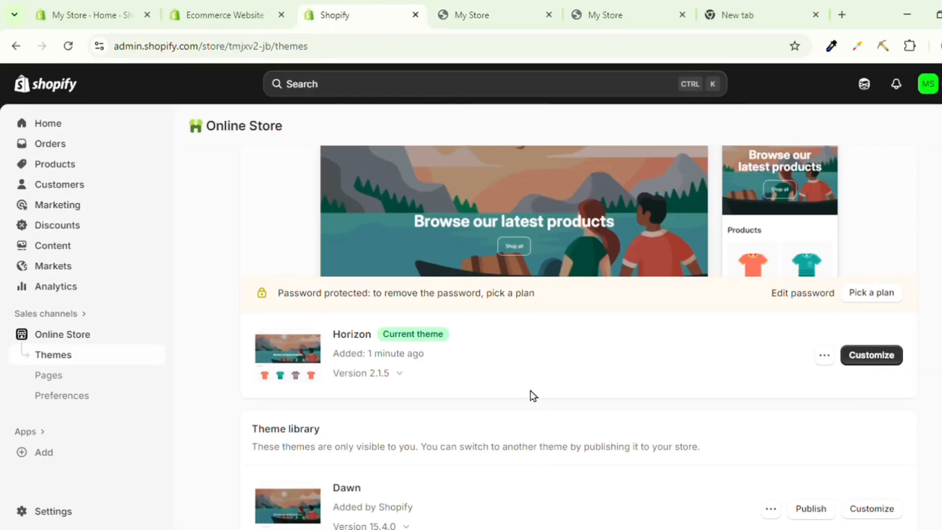
{"action": "left_click", "coordinate": [881, 361]}
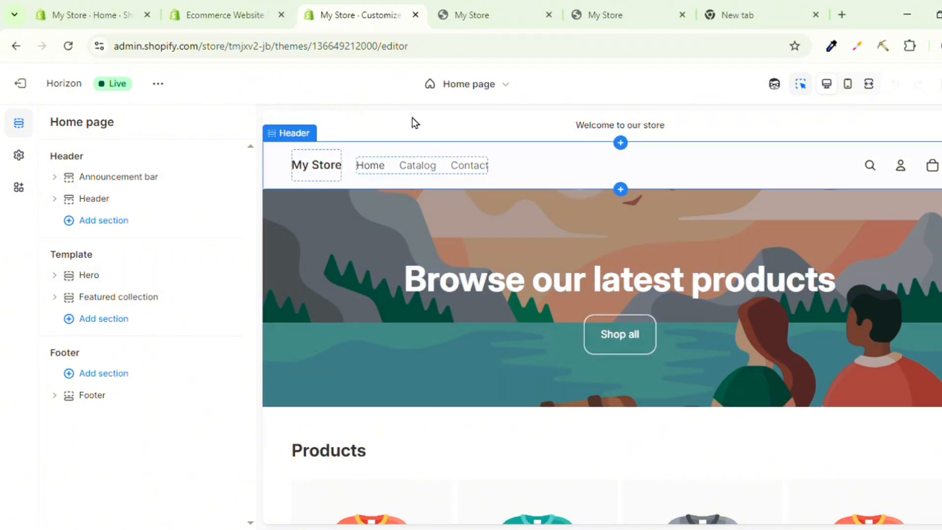
{"action": "scroll", "coordinate": [476, 204], "scroll_direction": "down", "scroll_amount": 6}
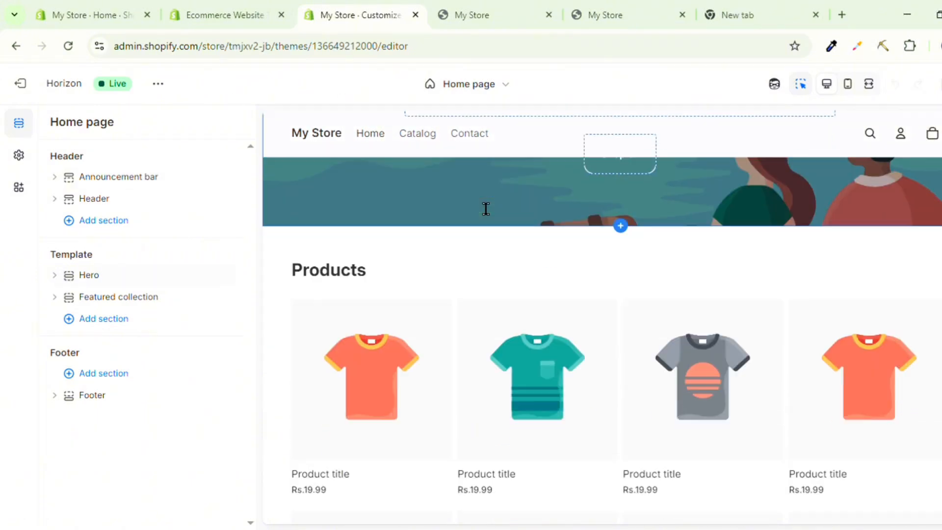
{"action": "scroll", "coordinate": [485, 209], "scroll_direction": "down", "scroll_amount": 4}
{"action": "scroll", "coordinate": [486, 209], "scroll_direction": "up", "scroll_amount": 7}
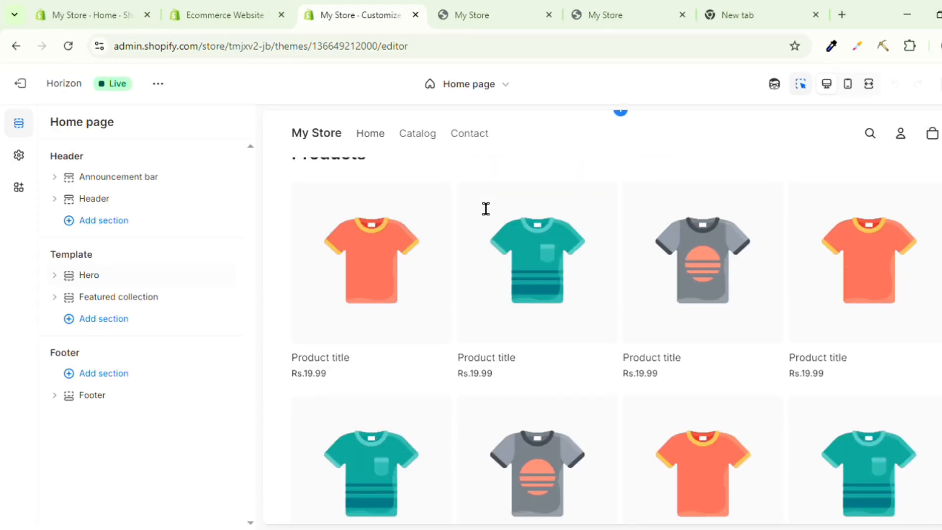
{"action": "scroll", "coordinate": [486, 208], "scroll_direction": "up", "scroll_amount": 3}
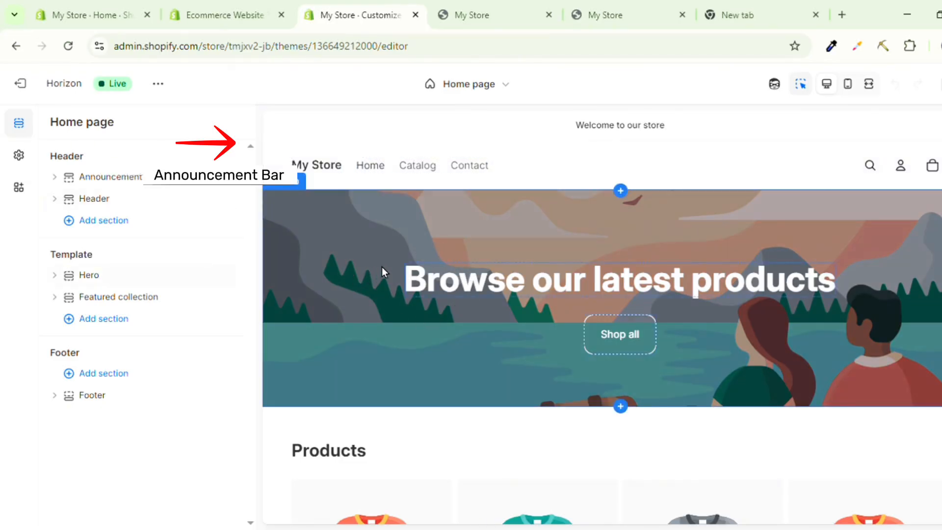
{"action": "scroll", "coordinate": [324, 278], "scroll_direction": "down", "scroll_amount": 2}
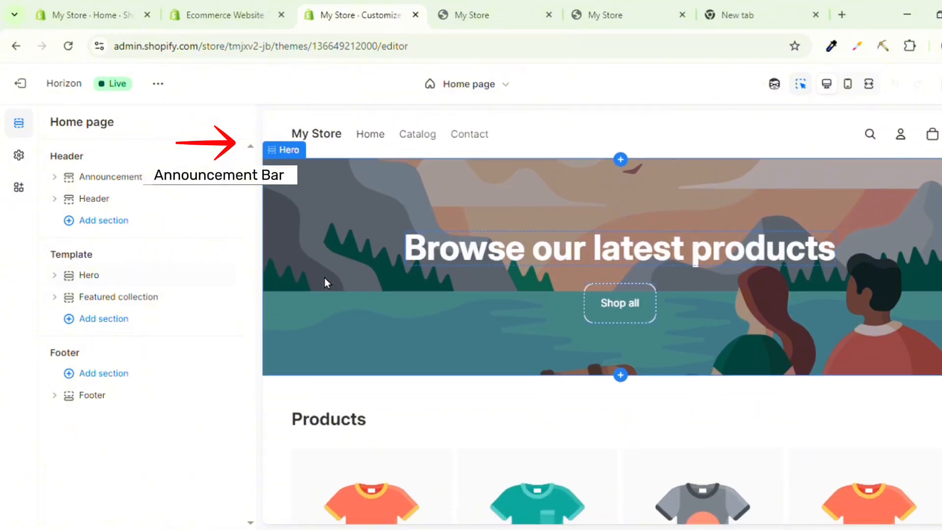
{"action": "scroll", "coordinate": [325, 277], "scroll_direction": "down", "scroll_amount": 4}
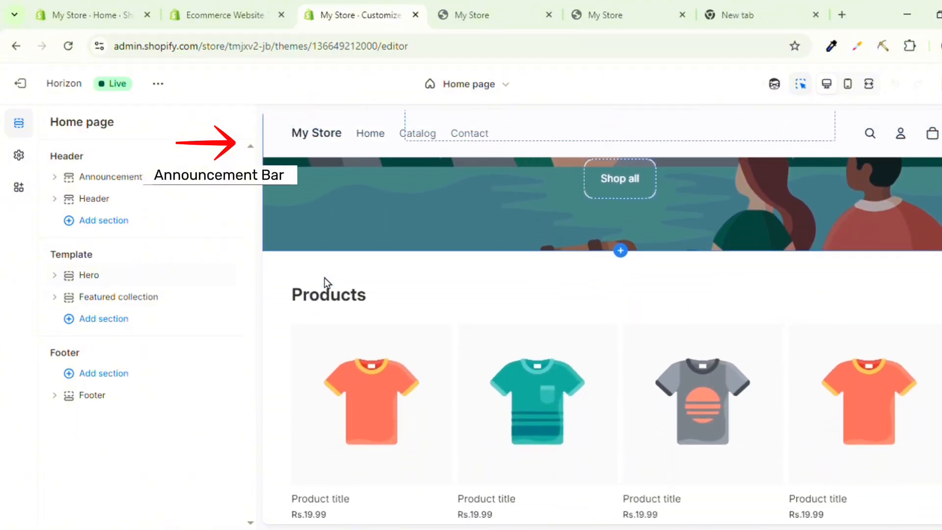
{"action": "scroll", "coordinate": [324, 234], "scroll_direction": "down", "scroll_amount": 1}
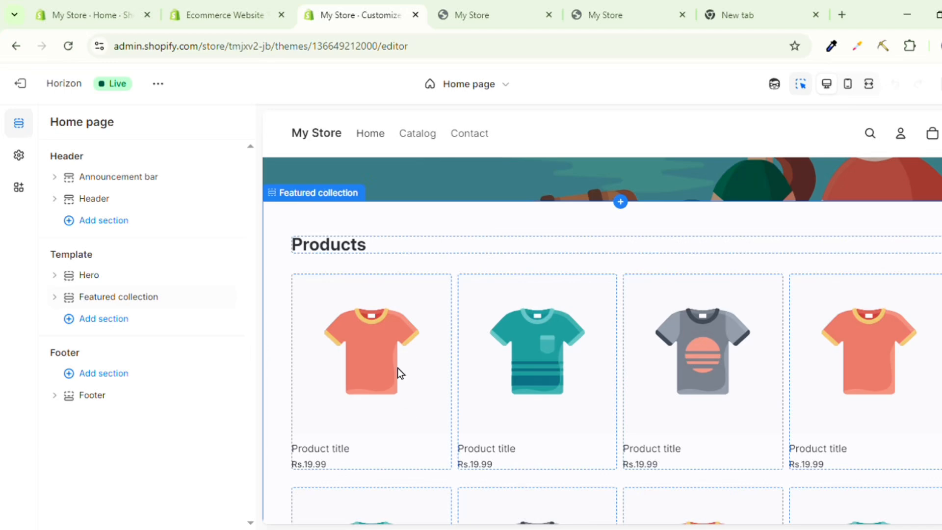
{"action": "scroll", "coordinate": [398, 368], "scroll_direction": "down", "scroll_amount": 10}
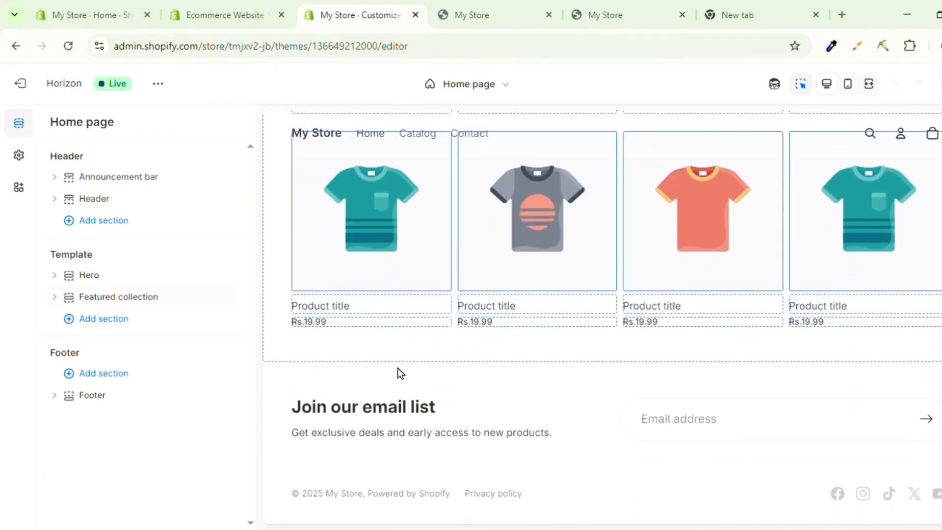
{"action": "scroll", "coordinate": [397, 337], "scroll_direction": "up", "scroll_amount": 12}
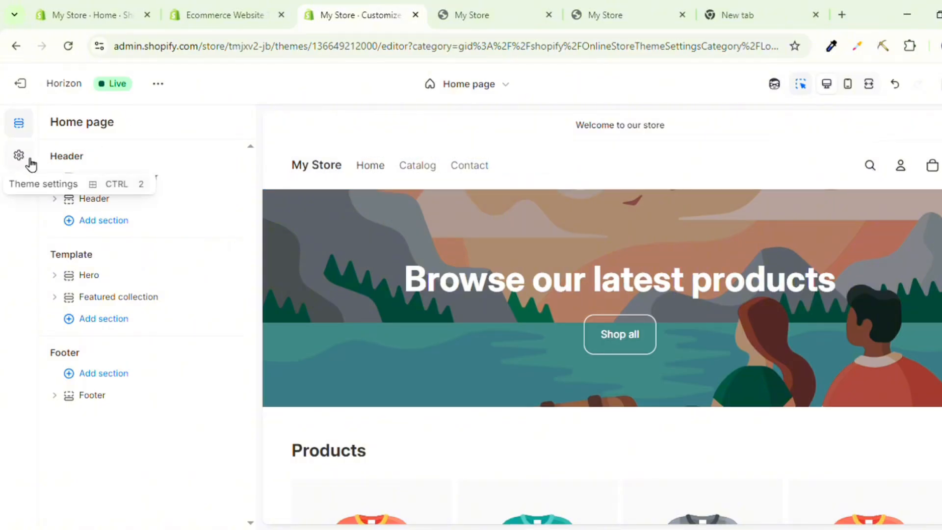
Set the Larana PNG image as the default logo in the theme's logo and favicon settings.
{"action": "left_click", "coordinate": [19, 156]}
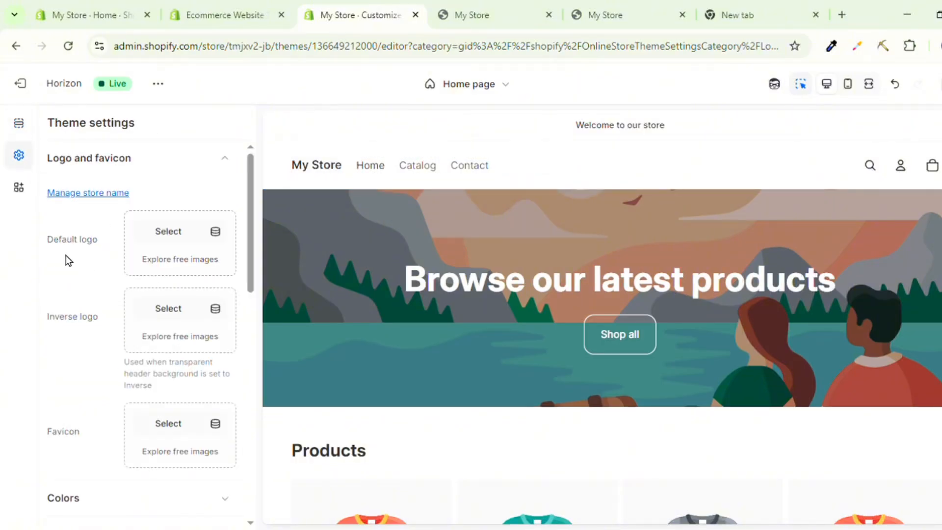
{"action": "left_click", "coordinate": [69, 163]}
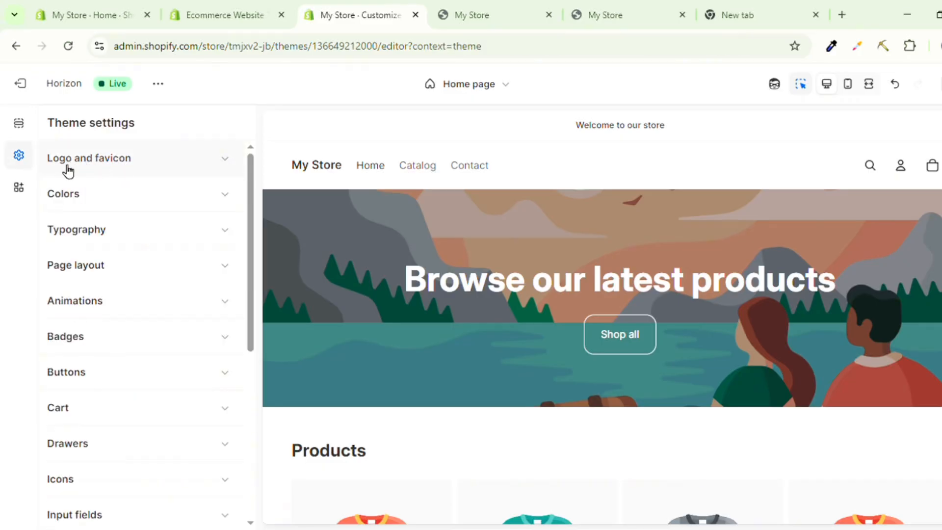
{"action": "left_click", "coordinate": [116, 162]}
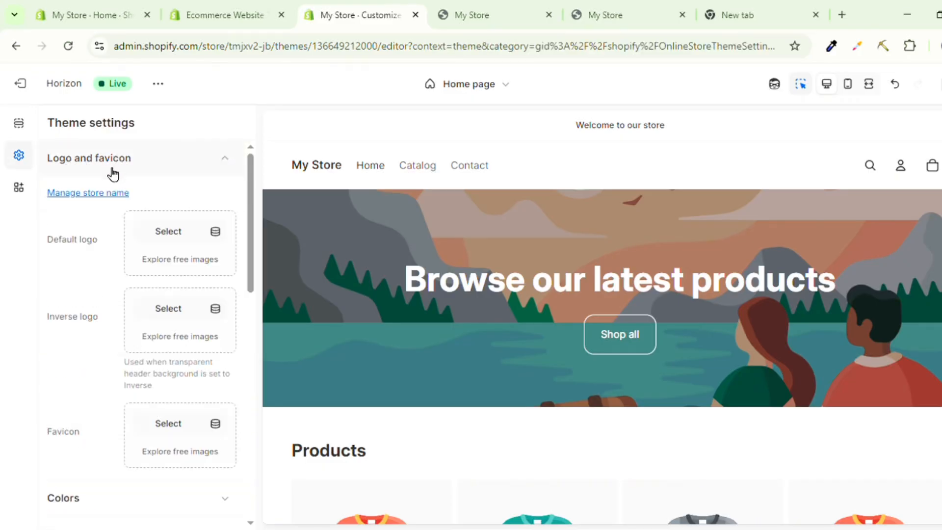
{"action": "left_click", "coordinate": [157, 239]}
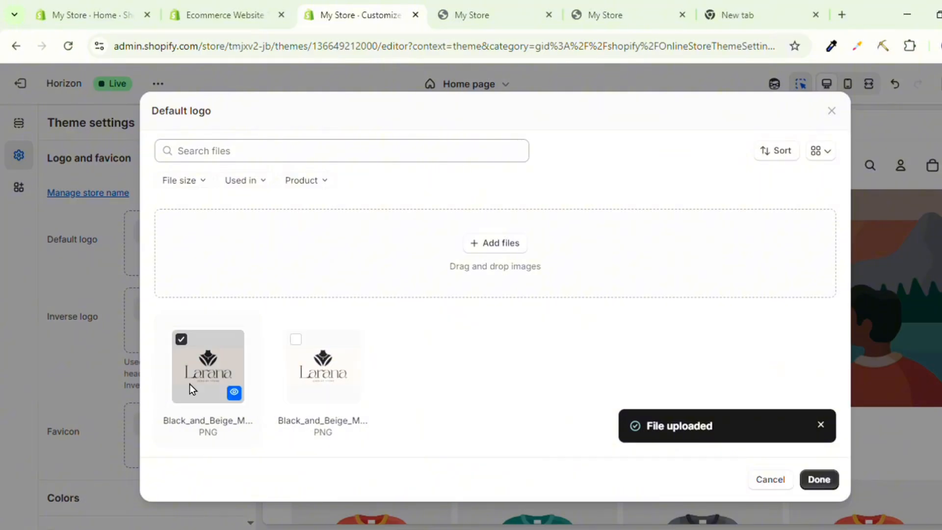
{"action": "left_click", "coordinate": [813, 478]}
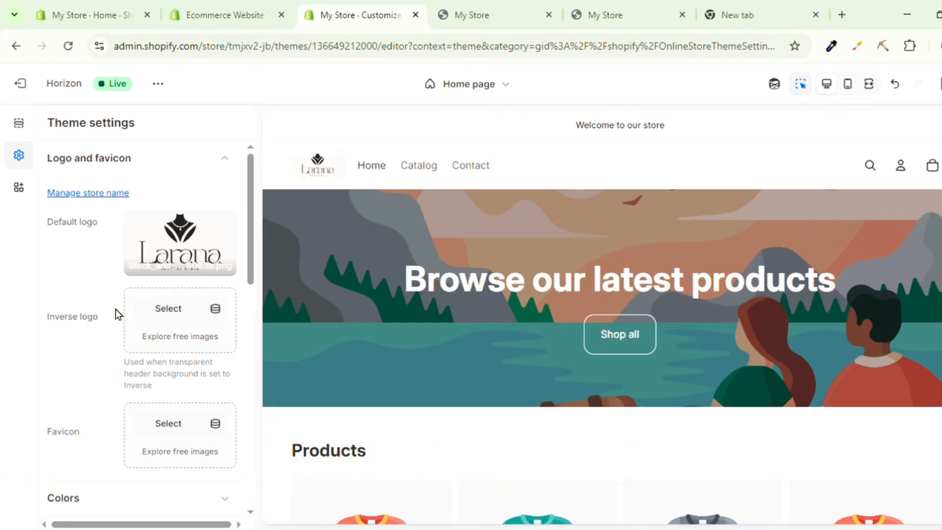
Select the header logo in the preview and set its desktop height to 49 px.
{"action": "mouse_move", "coordinate": [189, 255]}
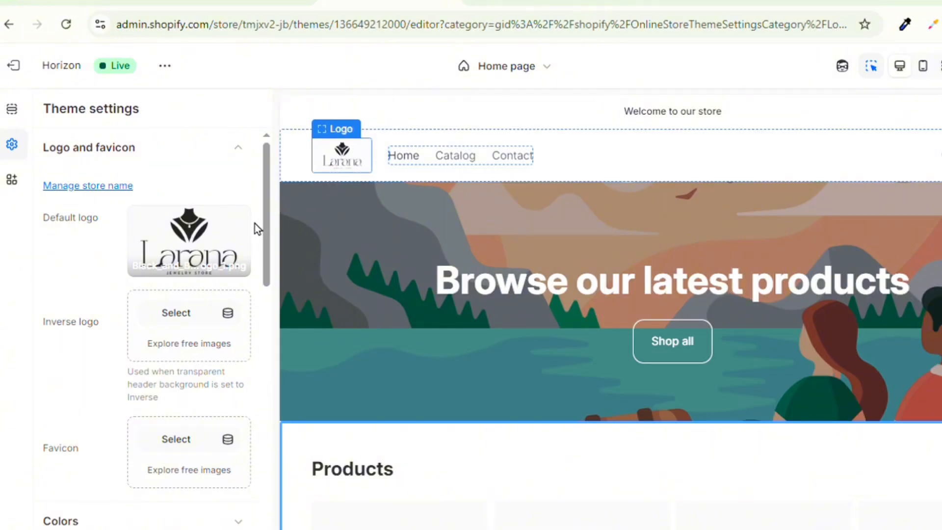
{"action": "left_click", "coordinate": [350, 162]}
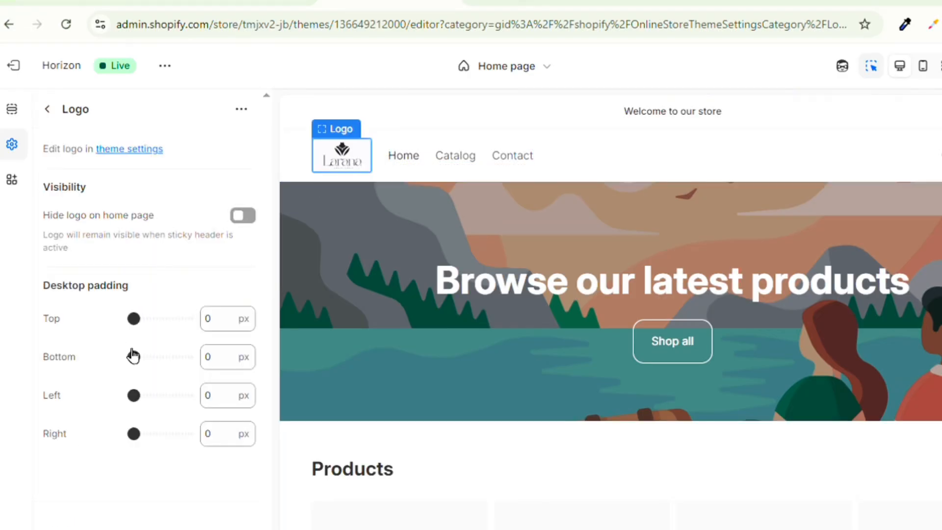
{"action": "mouse_move", "coordinate": [323, 172]}
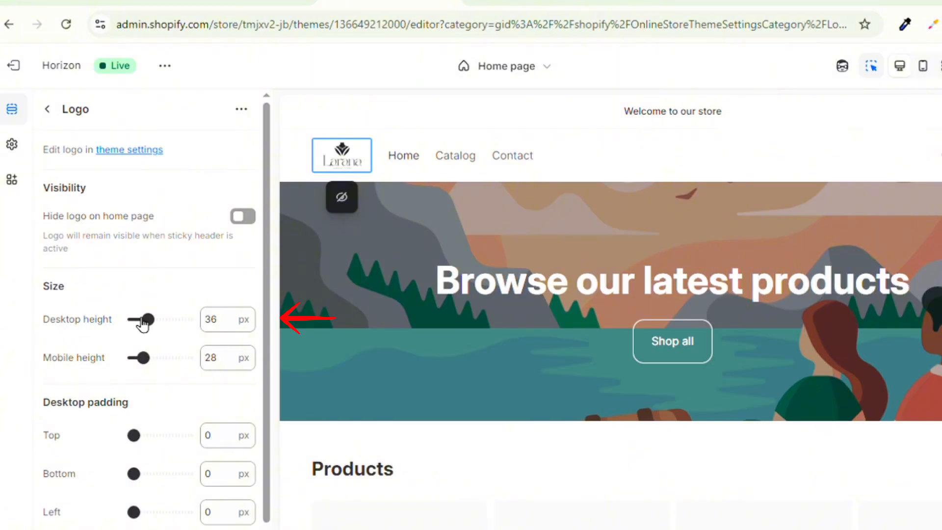
{"action": "left_click_drag", "start_coordinate": [160, 322], "coordinate": [168, 323]}
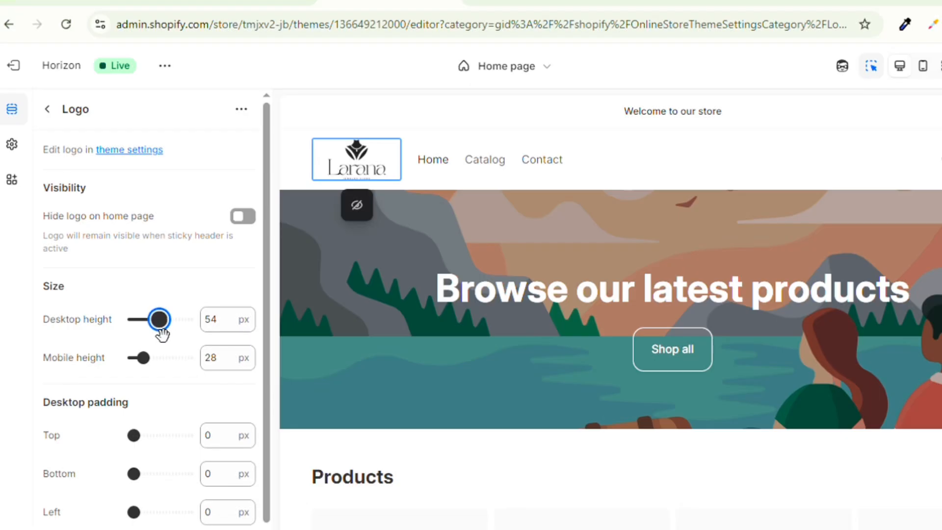
{"action": "left_click_drag", "start_coordinate": [162, 328], "coordinate": [154, 330]}
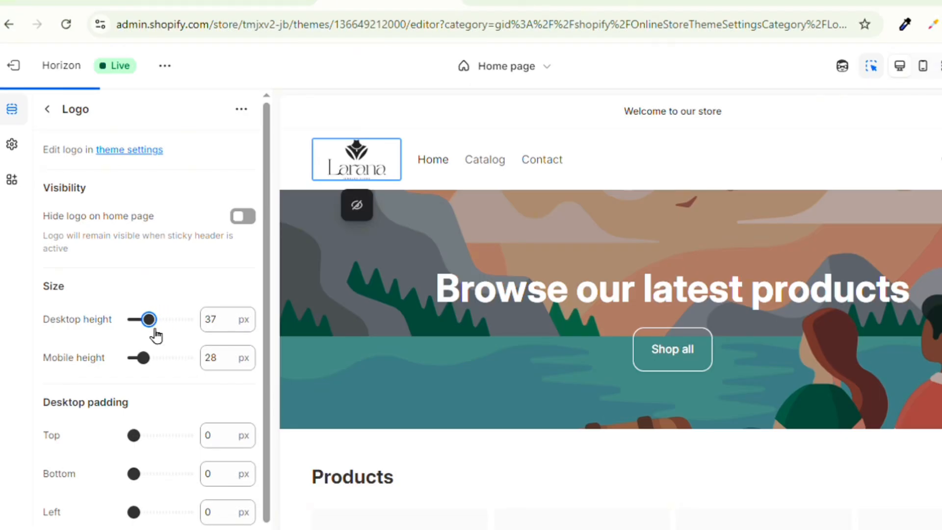
{"action": "left_click_drag", "start_coordinate": [158, 336], "coordinate": [163, 337]}
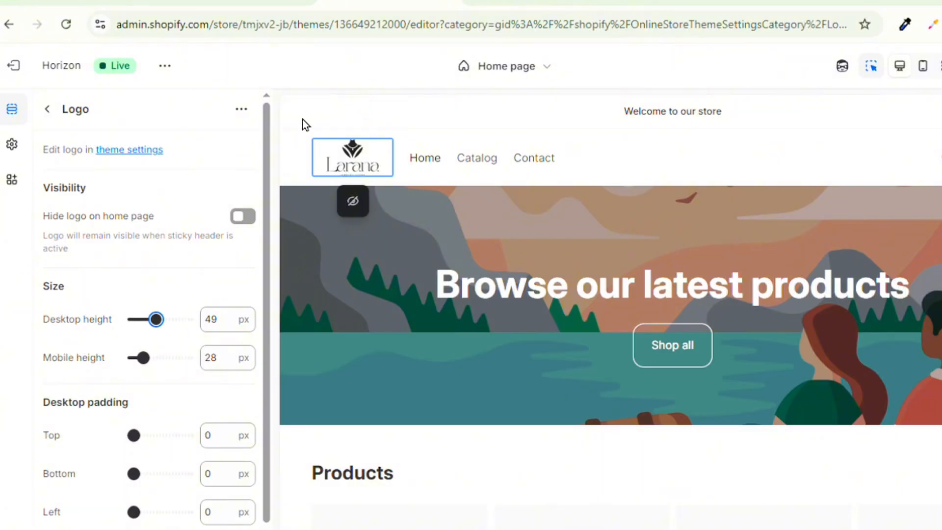
Open Scheme 1 in the theme's color settings and set its Headings color to #7B0505.
{"action": "left_click", "coordinate": [12, 145]}
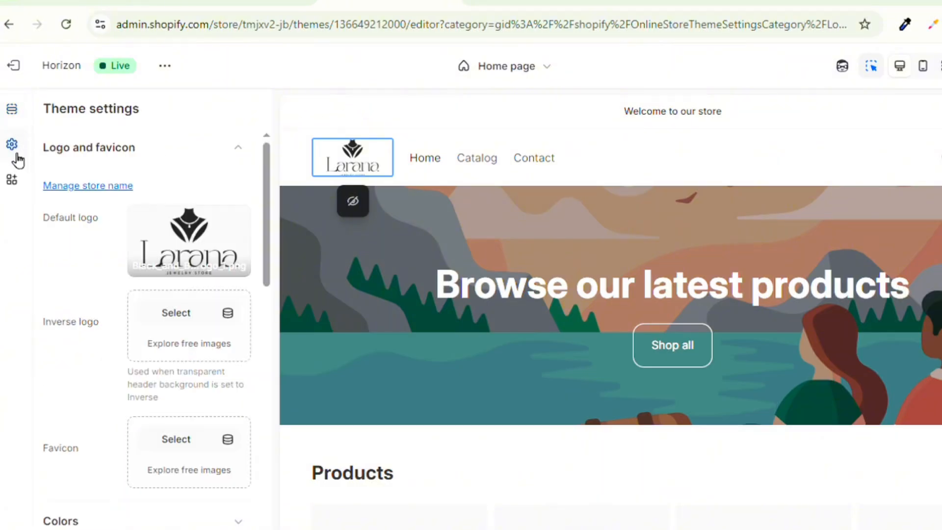
{"action": "left_click", "coordinate": [112, 149]}
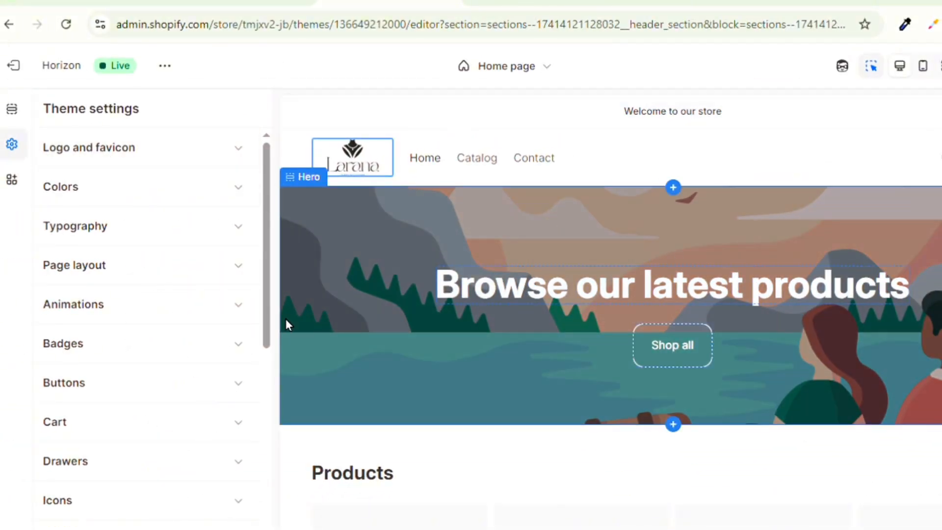
{"action": "left_click", "coordinate": [170, 197]}
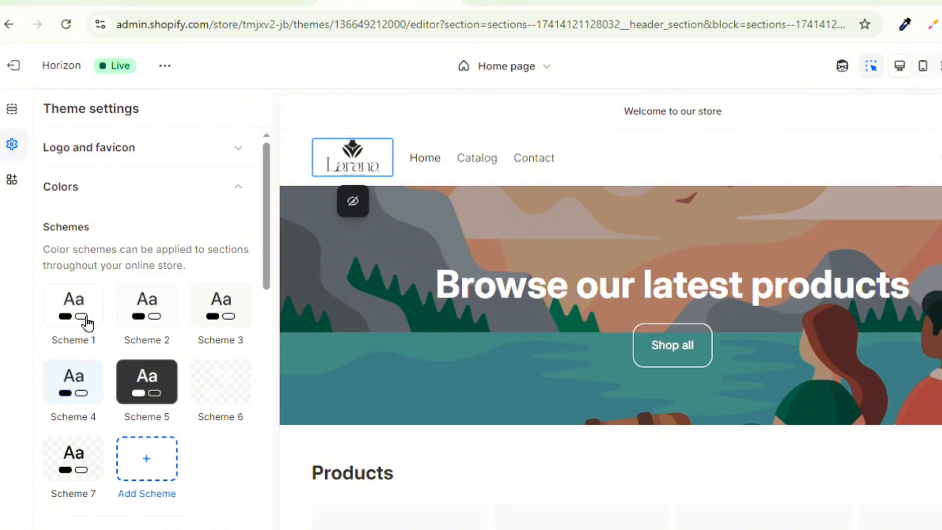
{"action": "left_click", "coordinate": [87, 323]}
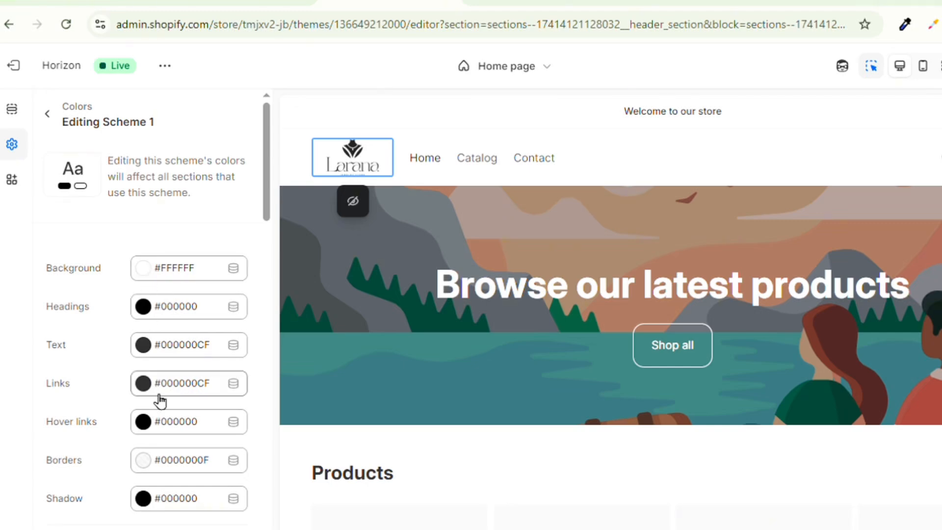
{"action": "left_click", "coordinate": [144, 308]}
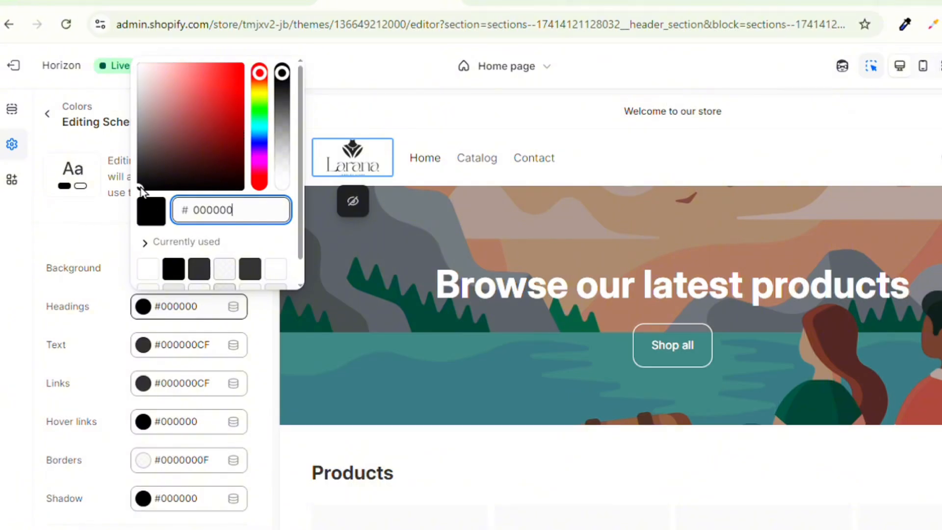
{"action": "mouse_move", "coordinate": [240, 127]}
{"action": "left_mouse_down"}
{"action": "mouse_move", "coordinate": [208, 158]}
{"action": "mouse_move", "coordinate": [242, 132]}
{"action": "left_mouse_up"}
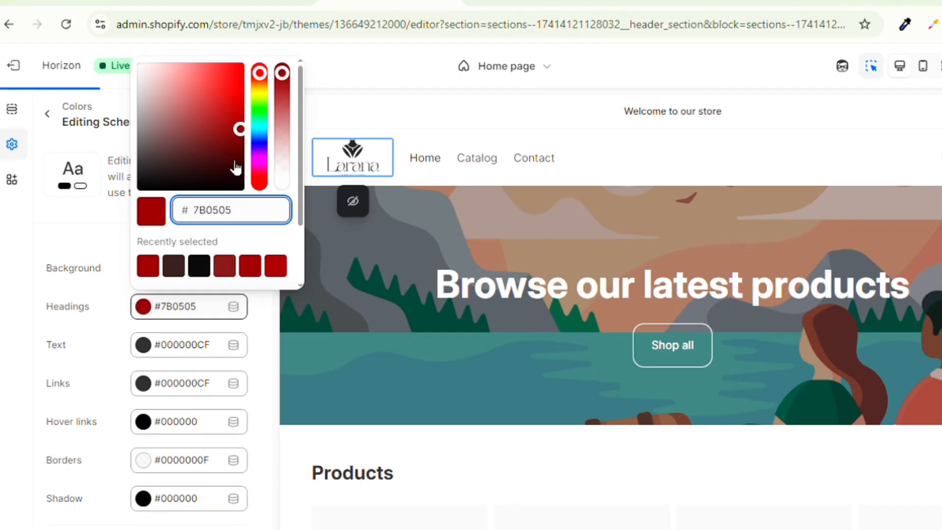
{"action": "scroll", "coordinate": [231, 216], "scroll_direction": "down", "scroll_amount": 2}
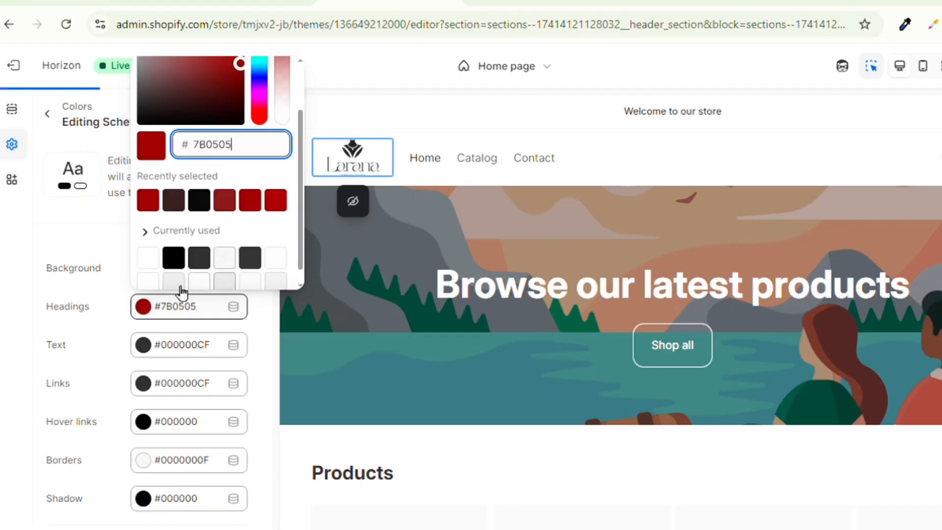
Set Scheme 1's Text color to #7B0505 and its Links color to #0B0B0B.
{"action": "left_click", "coordinate": [148, 350]}
{"action": "left_click", "coordinate": [150, 267]}
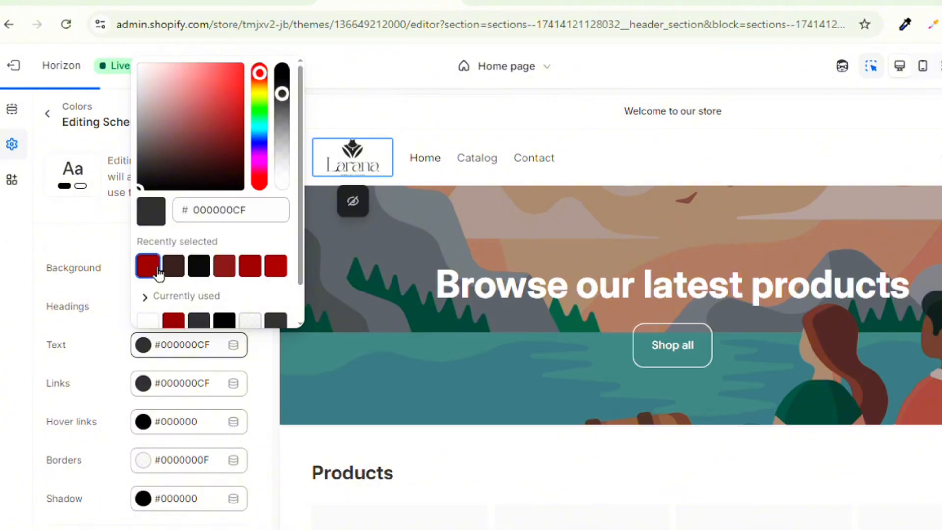
{"action": "left_click", "coordinate": [143, 384]}
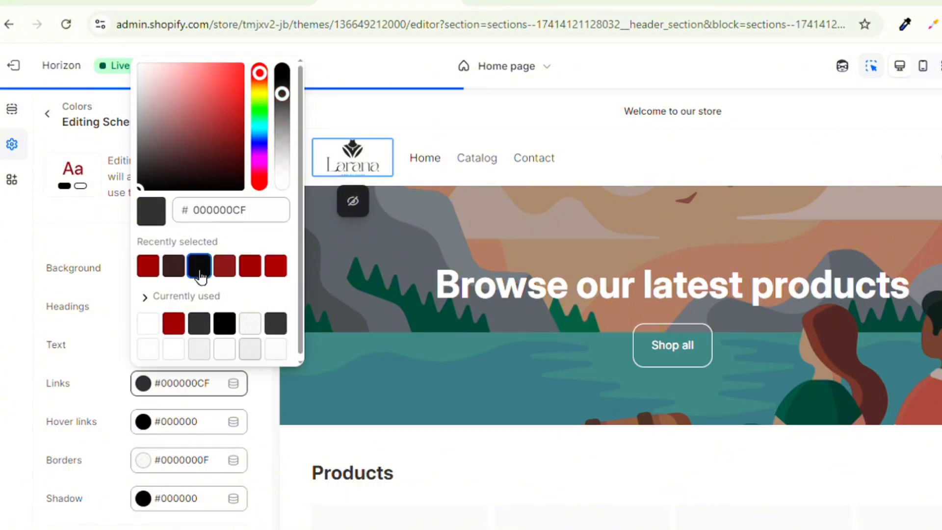
{"action": "left_click", "coordinate": [199, 266]}
Set Scheme 1's Hover links color to #3B0303 and check the colors on the home page preview.
{"action": "left_click", "coordinate": [143, 421]}
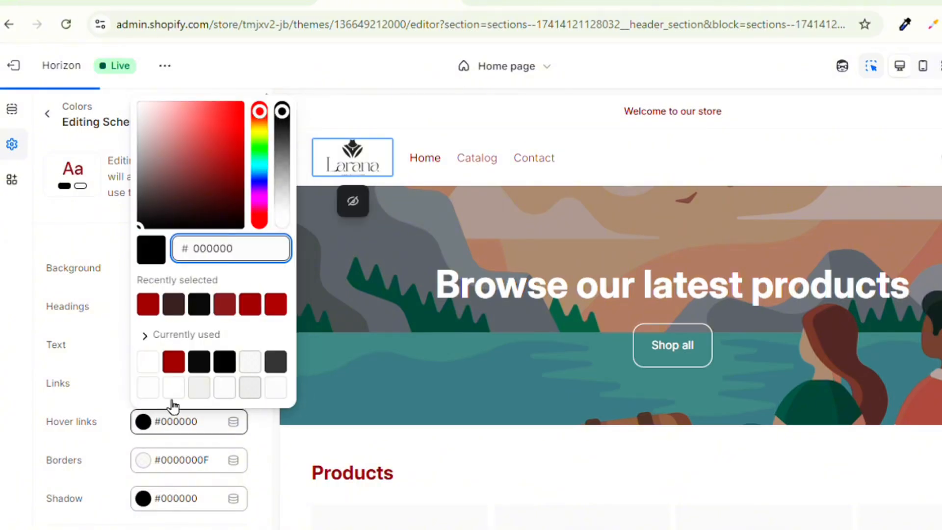
{"action": "type", "text": "3B0303"}
{"action": "left_click", "coordinate": [69, 487]}
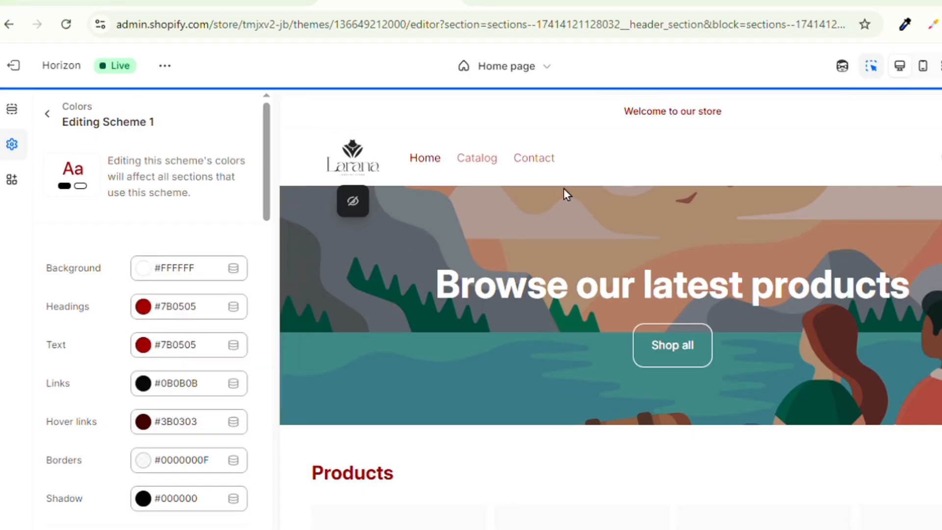
{"action": "scroll", "coordinate": [509, 408], "scroll_direction": "down", "scroll_amount": 10}
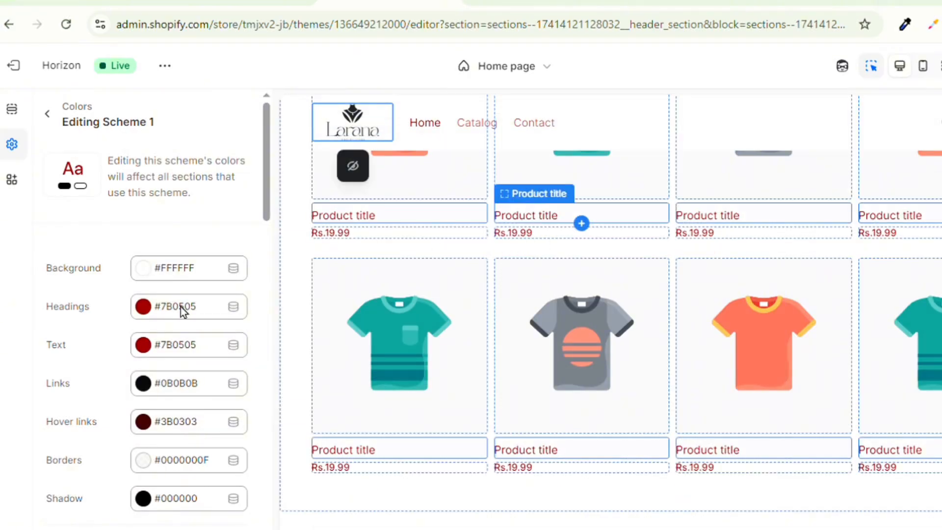
Change Scheme 1's Text color to #0A0909 and check the product titles in the preview.
{"action": "left_click", "coordinate": [143, 344]}
{"action": "left_click", "coordinate": [147, 185]}
{"action": "left_click", "coordinate": [47, 244]}
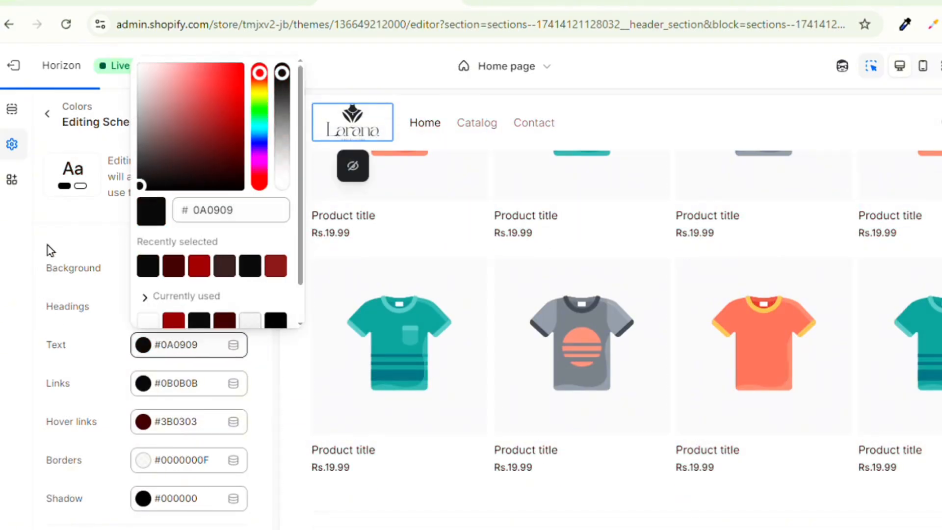
{"action": "scroll", "coordinate": [382, 256], "scroll_direction": "up", "scroll_amount": 8}
{"action": "scroll", "coordinate": [361, 228], "scroll_direction": "down", "scroll_amount": 10}
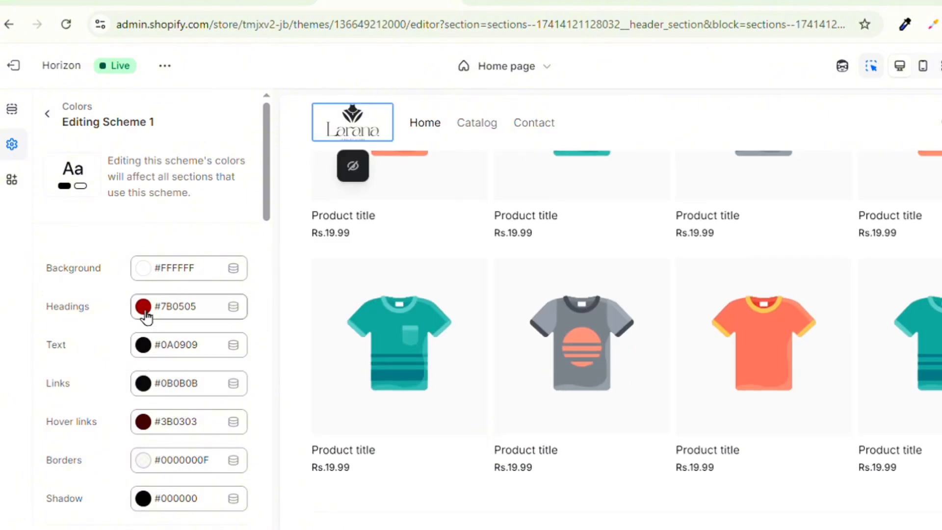
Adjust Scheme 1's link color, make its headings black and return to the theme settings categories.
{"action": "left_click", "coordinate": [142, 383]}
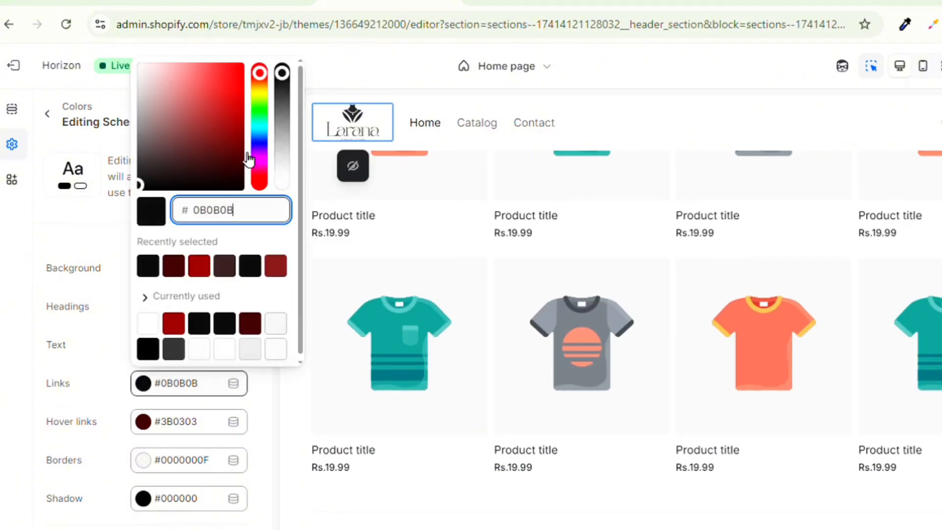
{"action": "type", "text": "4E0202"}
{"action": "left_click", "coordinate": [49, 257]}
{"action": "scroll", "coordinate": [197, 466], "scroll_direction": "down", "scroll_amount": 1}
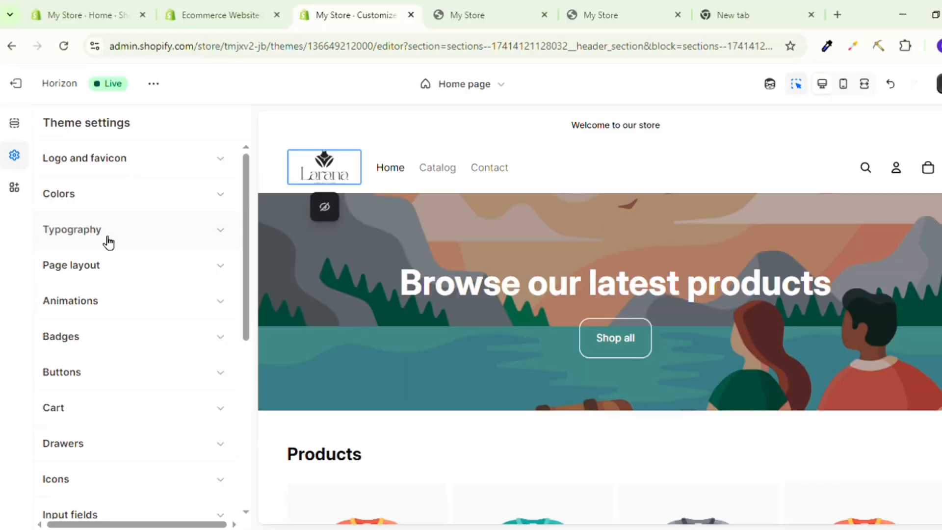
Open the theme's typography settings and try Serif as the body font.
{"action": "left_click", "coordinate": [108, 242]}
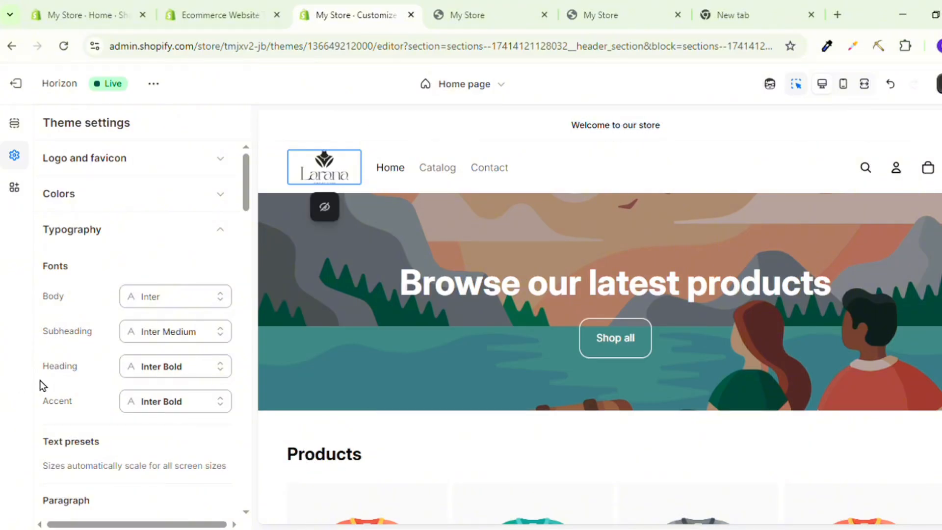
{"action": "left_click", "coordinate": [188, 305]}
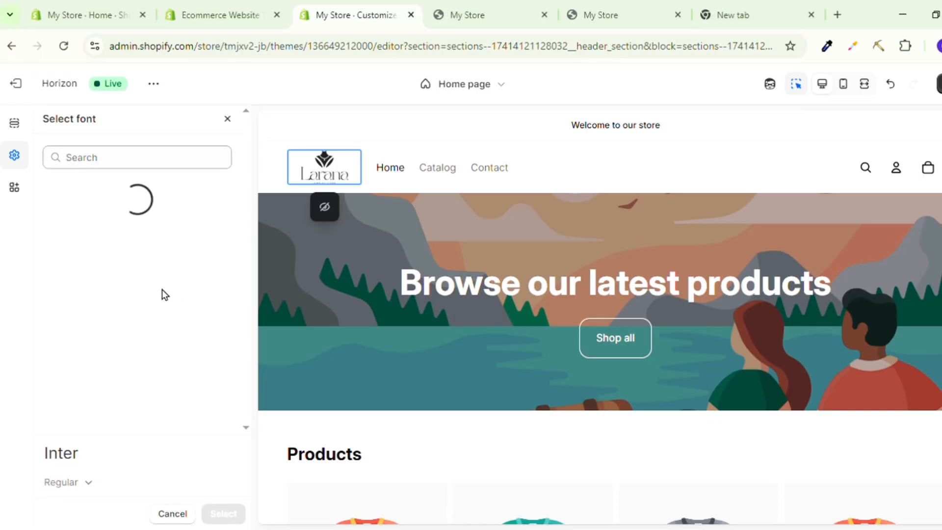
{"action": "scroll", "coordinate": [129, 307], "scroll_direction": "down", "scroll_amount": 2}
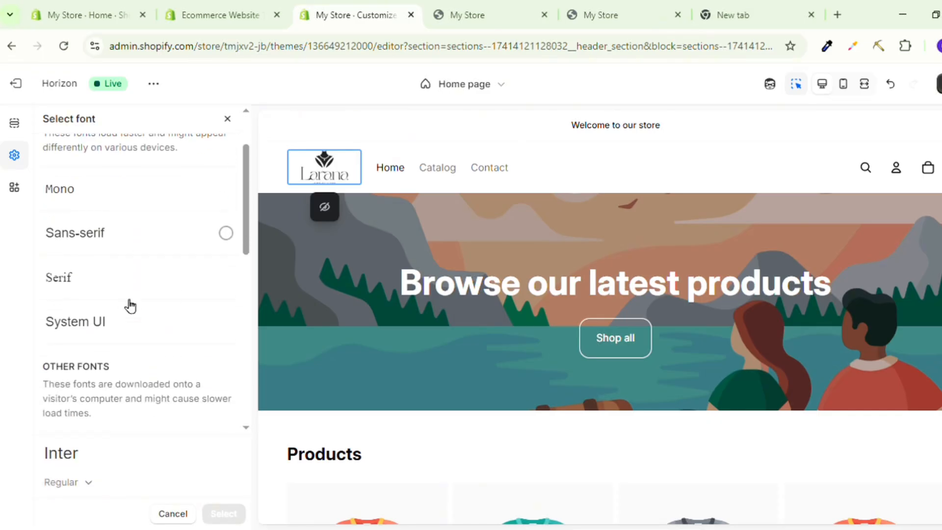
{"action": "left_click", "coordinate": [92, 287]}
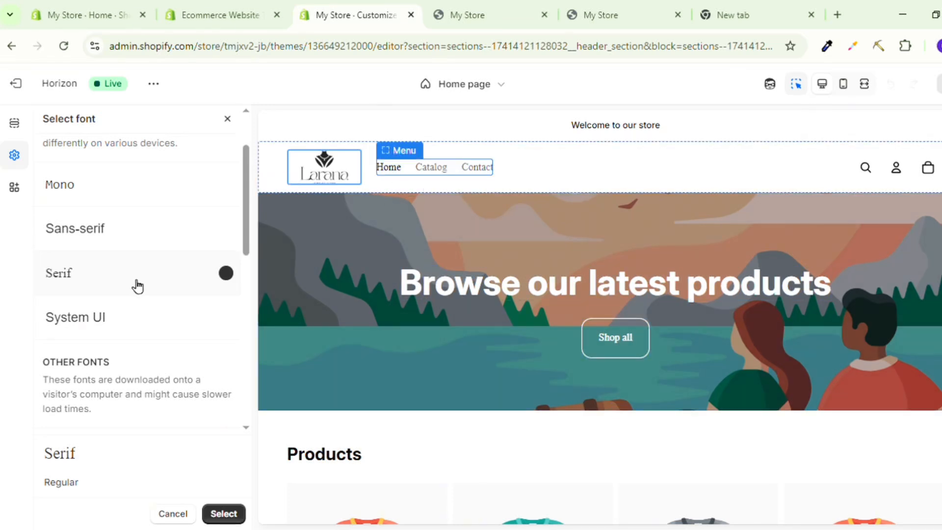
Try Abril Fatface as the body font, look through the other available fonts and cancel the font selection.
{"action": "scroll", "coordinate": [136, 286], "scroll_direction": "down", "scroll_amount": 4}
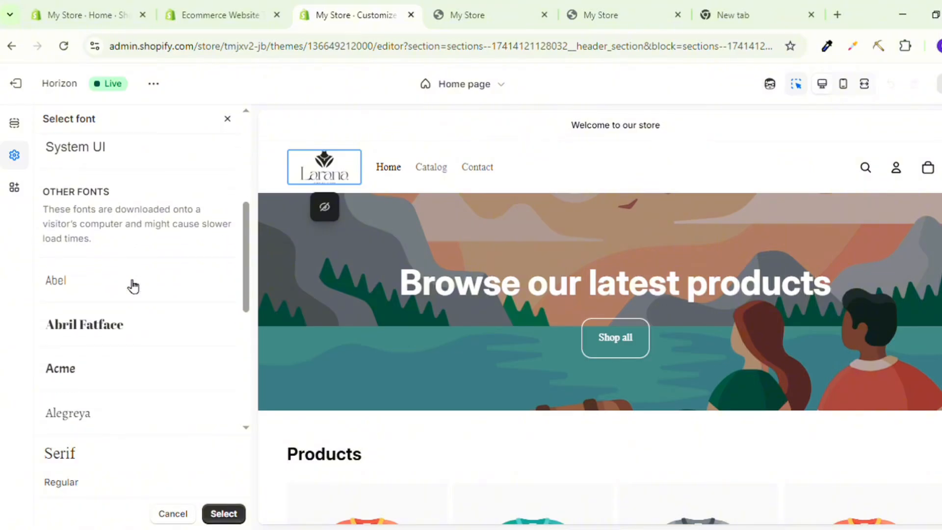
{"action": "scroll", "coordinate": [132, 286], "scroll_direction": "down", "scroll_amount": 2}
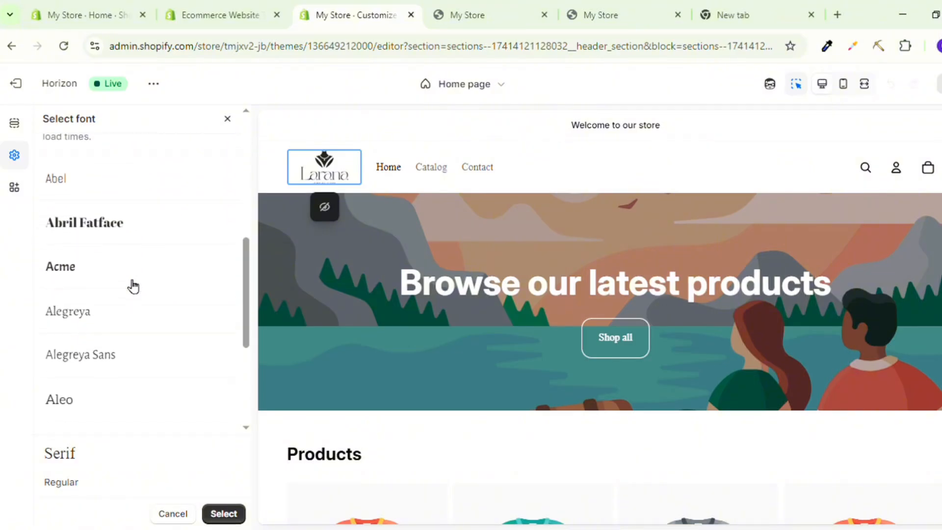
{"action": "left_click", "coordinate": [76, 235]}
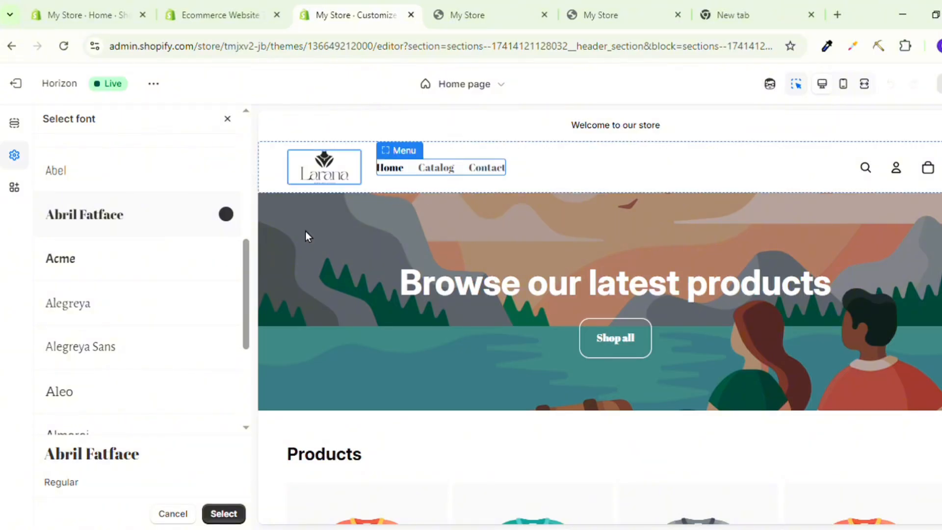
{"action": "scroll", "coordinate": [134, 325], "scroll_direction": "down", "scroll_amount": 3}
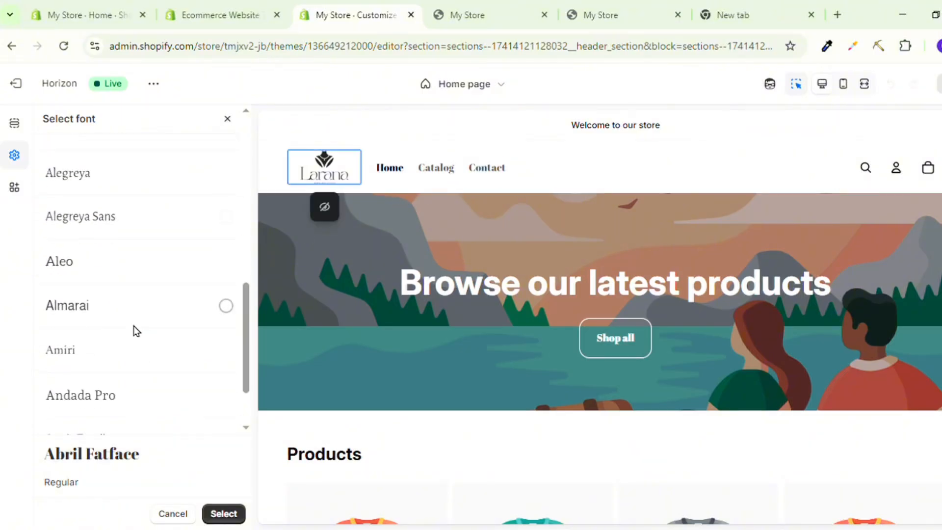
{"action": "scroll", "coordinate": [137, 331], "scroll_direction": "down", "scroll_amount": 2}
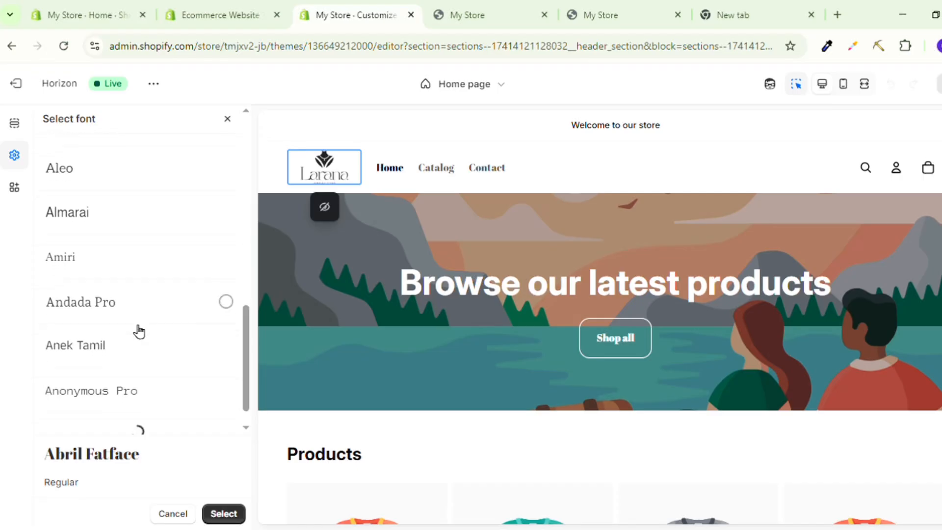
{"action": "scroll", "coordinate": [139, 331], "scroll_direction": "down", "scroll_amount": 1}
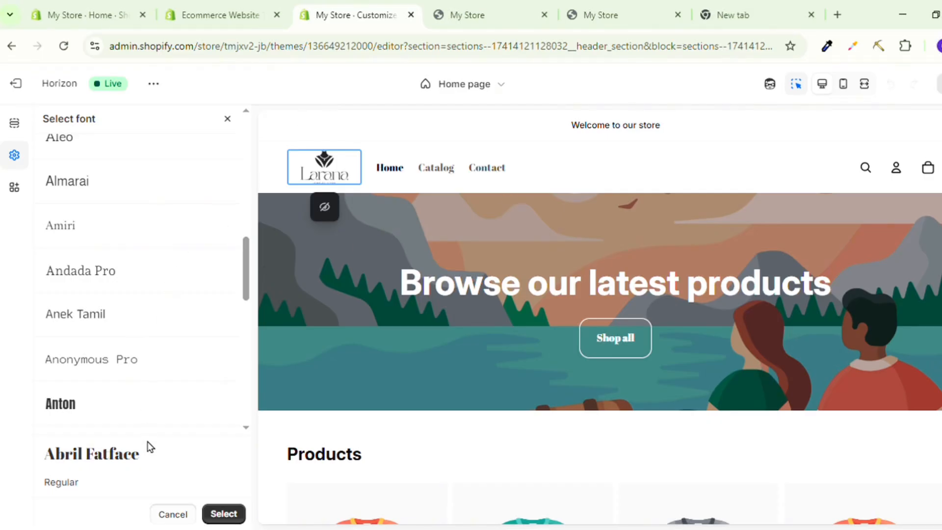
{"action": "left_click", "coordinate": [172, 513]}
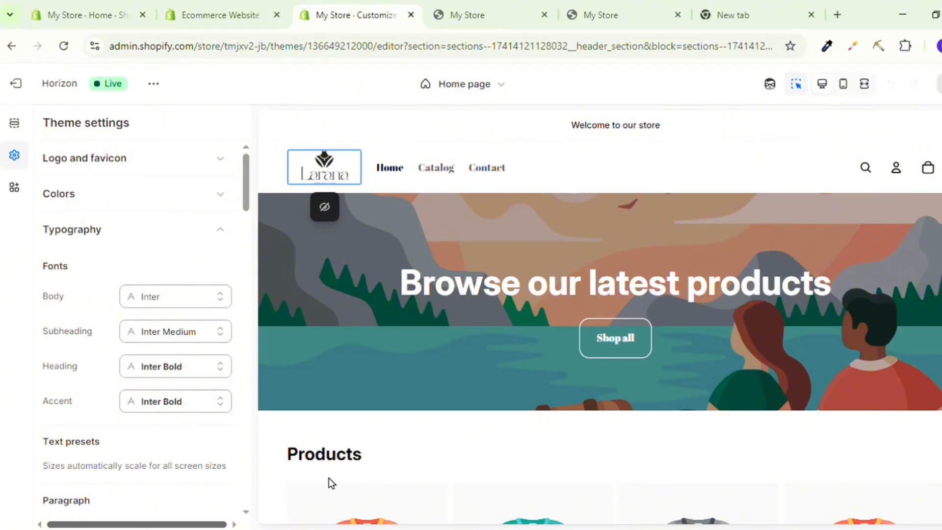
Set the theme fonts to Andada Pro for body, Buenard for subheading, Asul for heading and Sans-serif for accent, and collapse the typography settings.
{"action": "scroll", "coordinate": [205, 393], "scroll_direction": "down", "scroll_amount": 2}
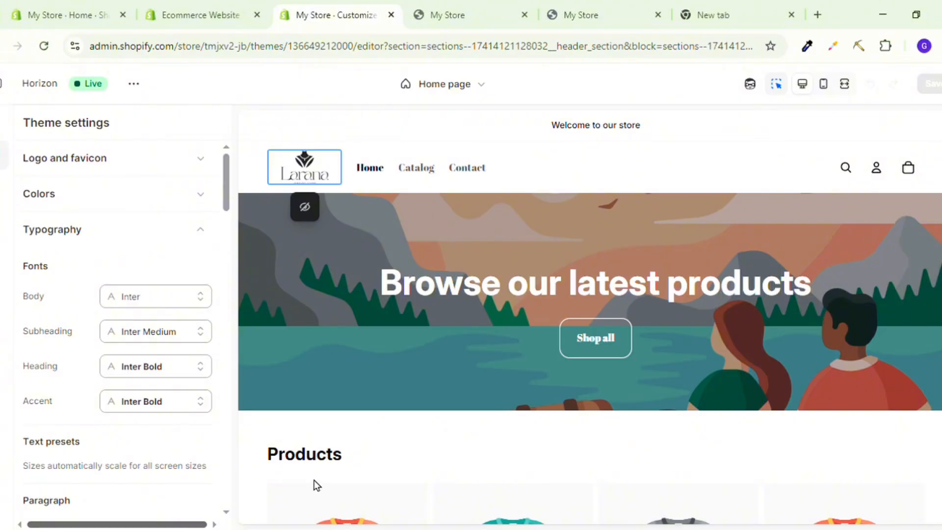
{"action": "scroll", "coordinate": [188, 398], "scroll_direction": "down", "scroll_amount": 2}
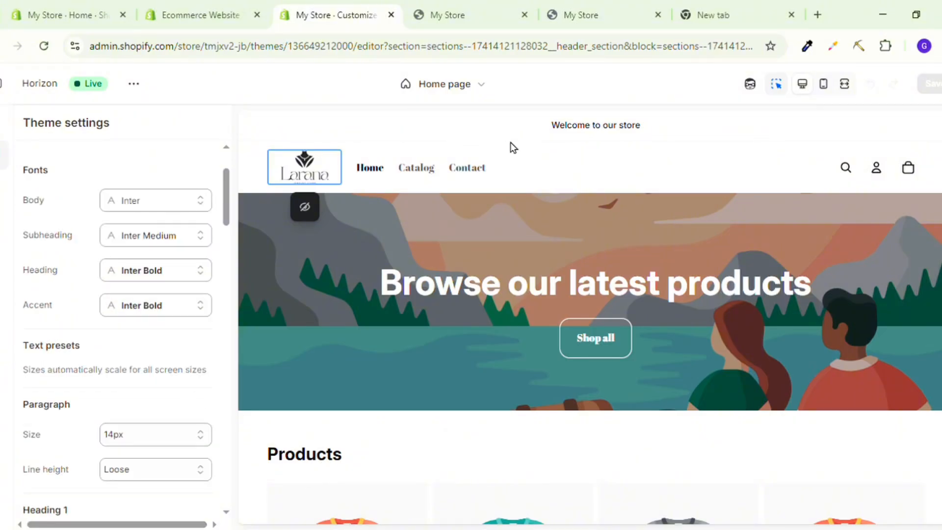
{"action": "left_click", "coordinate": [592, 129]}
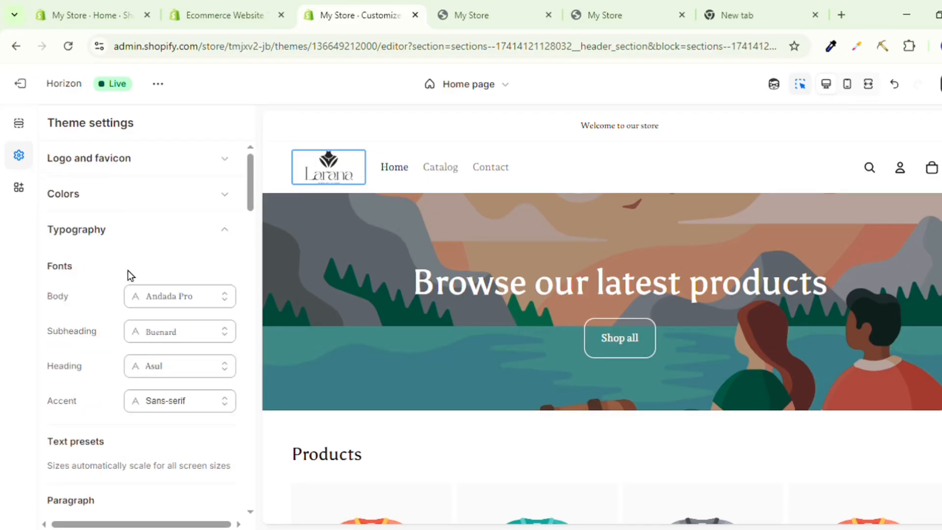
{"action": "left_click", "coordinate": [100, 229]}
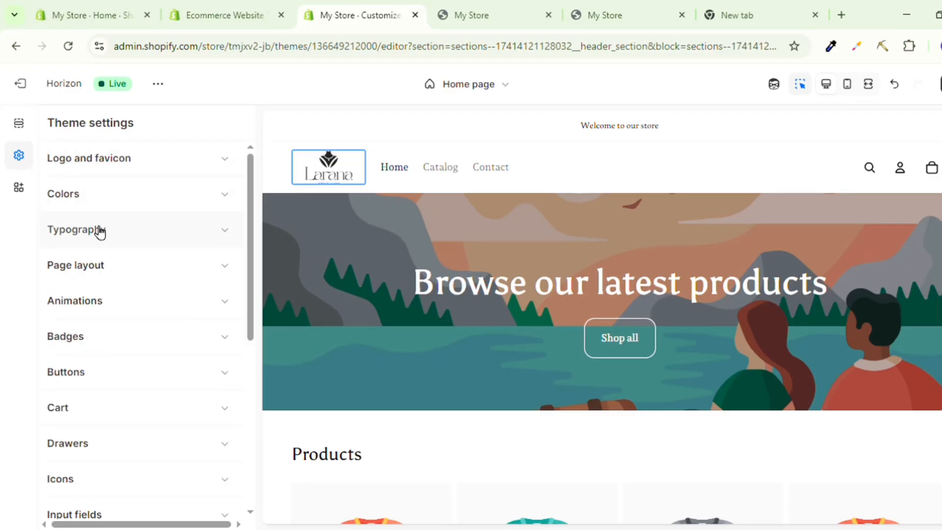
Switch to the page sections, apply color Scheme 2 to the announcement bar and reopen its list of color schemes.
{"action": "left_click", "coordinate": [29, 128]}
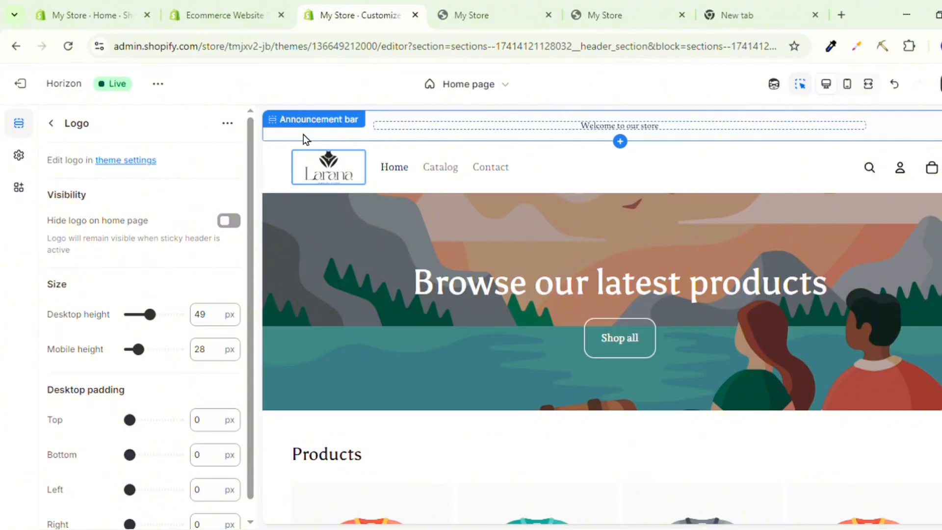
{"action": "left_click", "coordinate": [303, 134]}
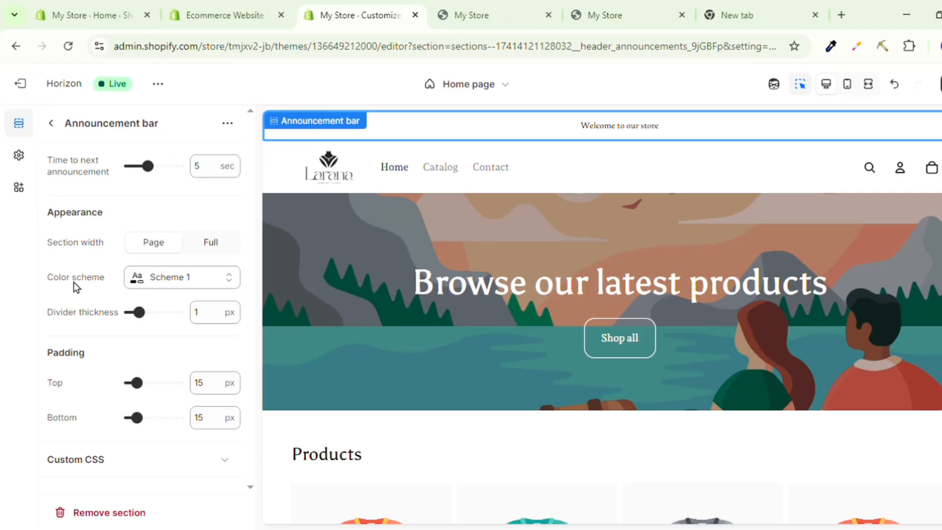
{"action": "left_click", "coordinate": [162, 279]}
{"action": "left_click", "coordinate": [170, 362]}
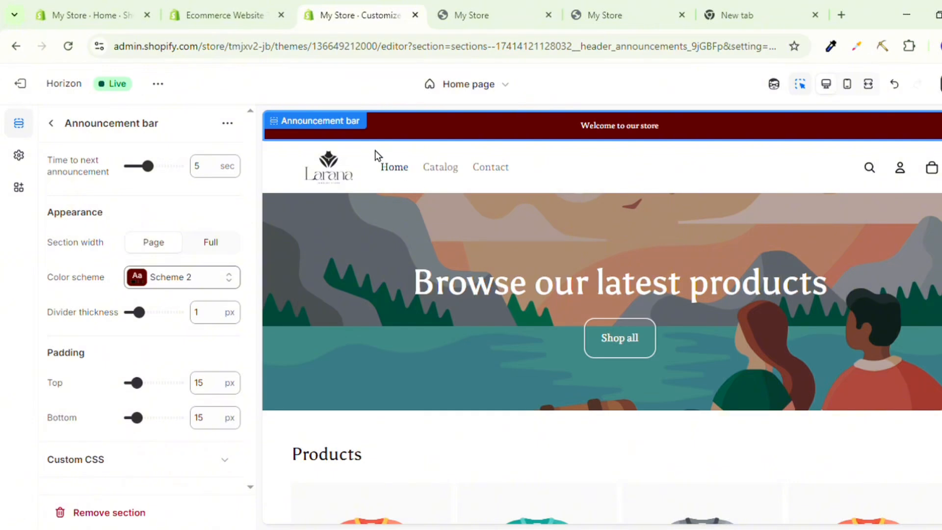
{"action": "left_click", "coordinate": [167, 288]}
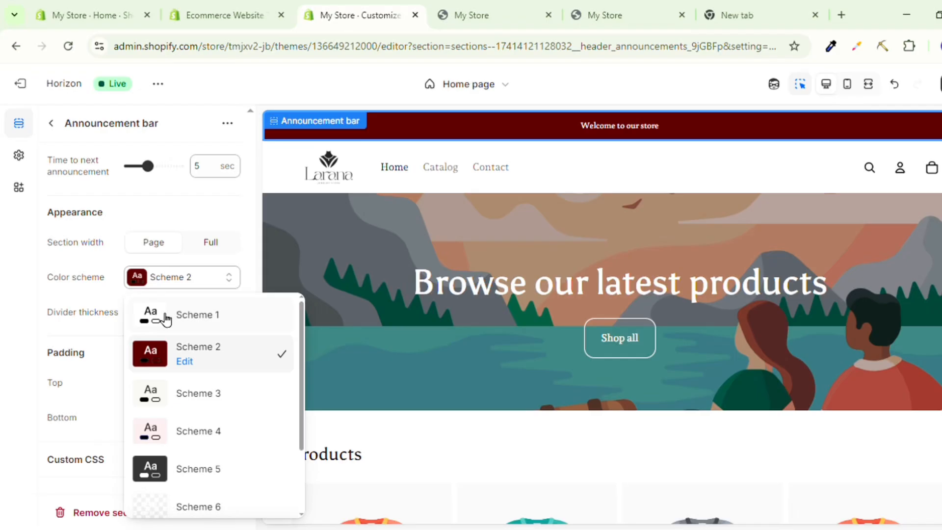
Replace the announcement bar text with "Free Express Shipping All Over Pakistan" and make it bold.
{"action": "left_click", "coordinate": [88, 265]}
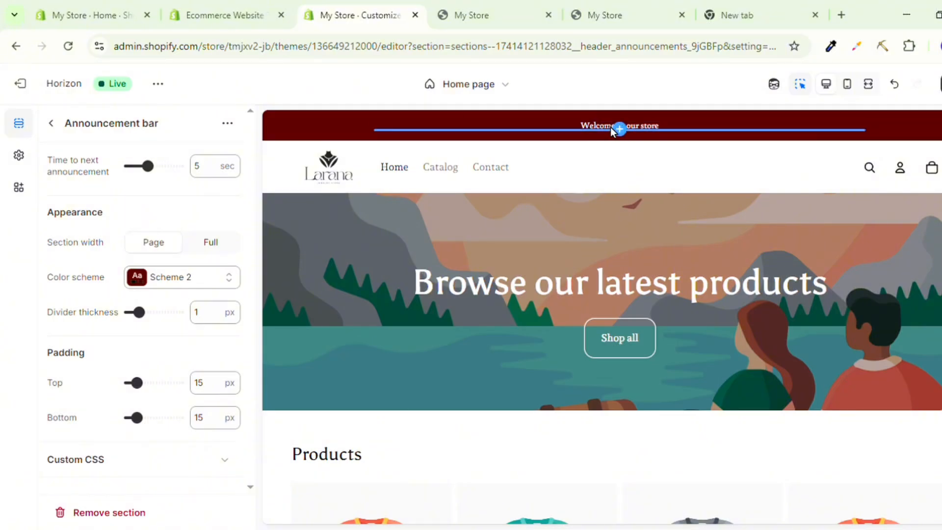
{"action": "left_click", "coordinate": [573, 125]}
{"action": "triple_click", "coordinate": [96, 217]}
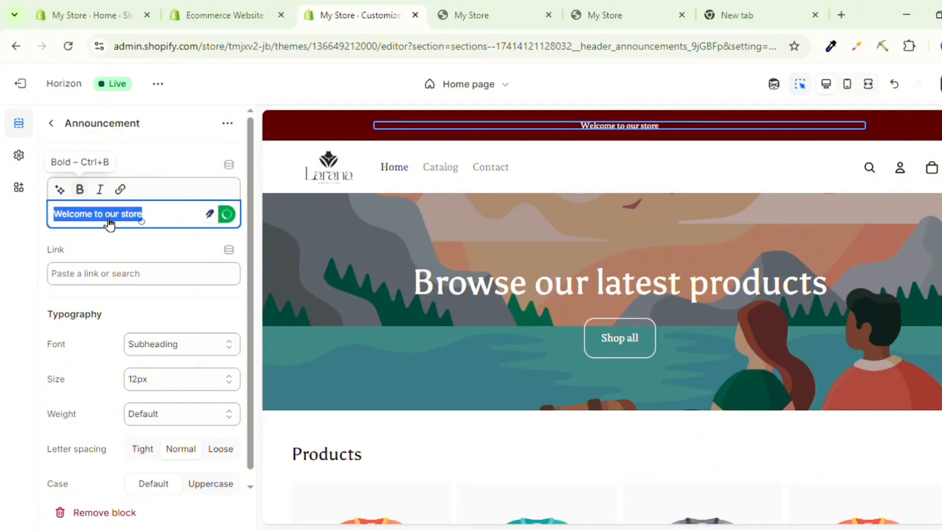
{"action": "key", "text": "ctrl+b"}
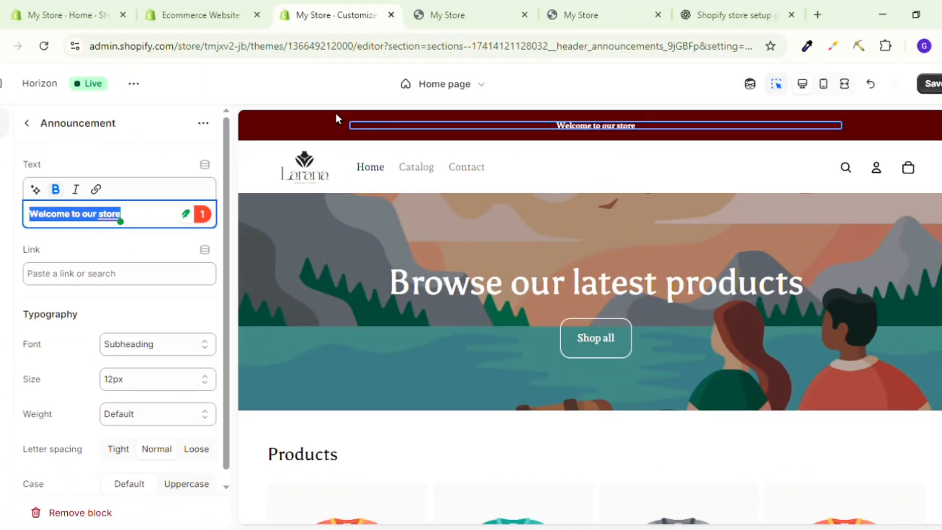
{"action": "type", "text": "Free Express Shipping All Over Pakistan"}
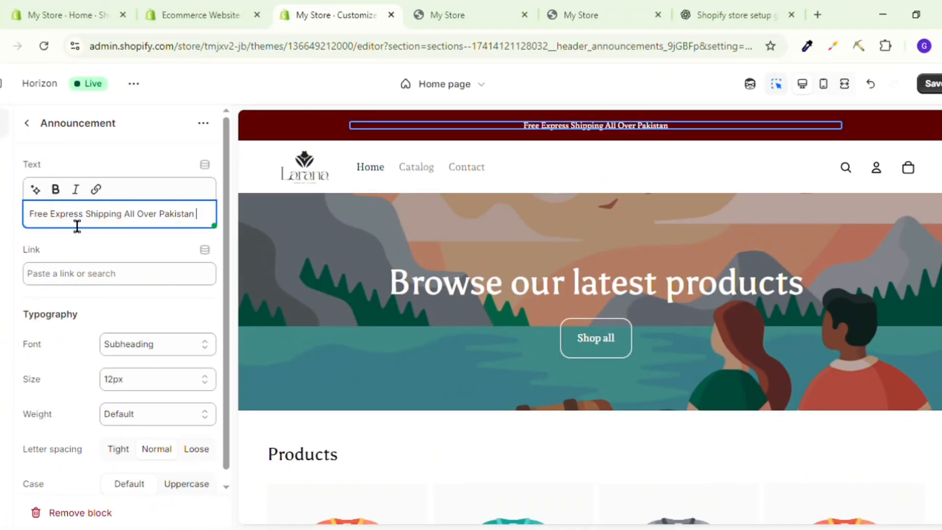
{"action": "triple_click", "coordinate": [129, 217]}
{"action": "left_click", "coordinate": [55, 190]}
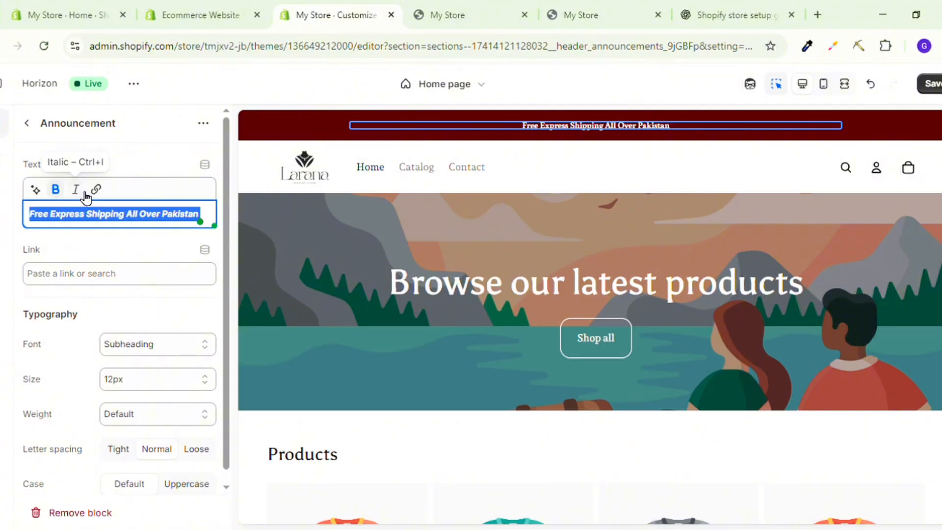
{"action": "left_click", "coordinate": [78, 231]}
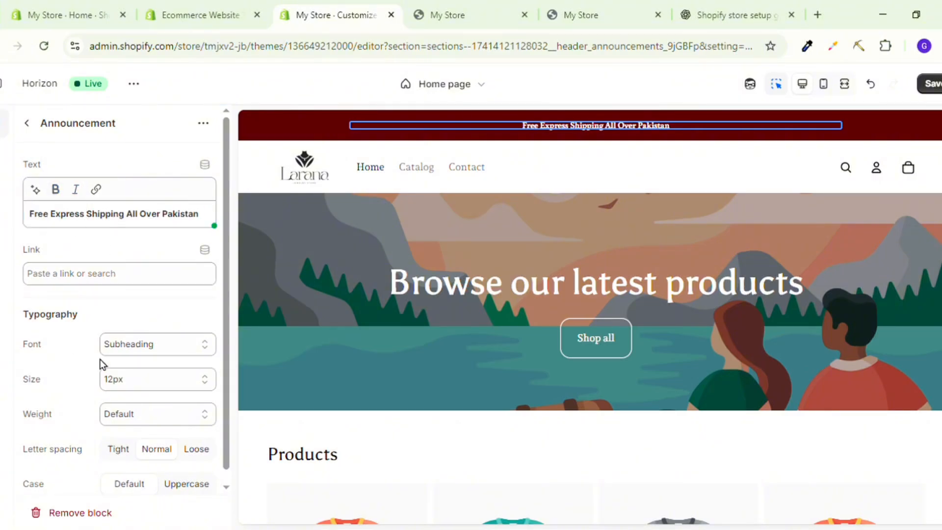
Try 16px for the announcement text size, then settle on 14px.
{"action": "left_click", "coordinate": [160, 378]}
{"action": "left_click", "coordinate": [115, 159]}
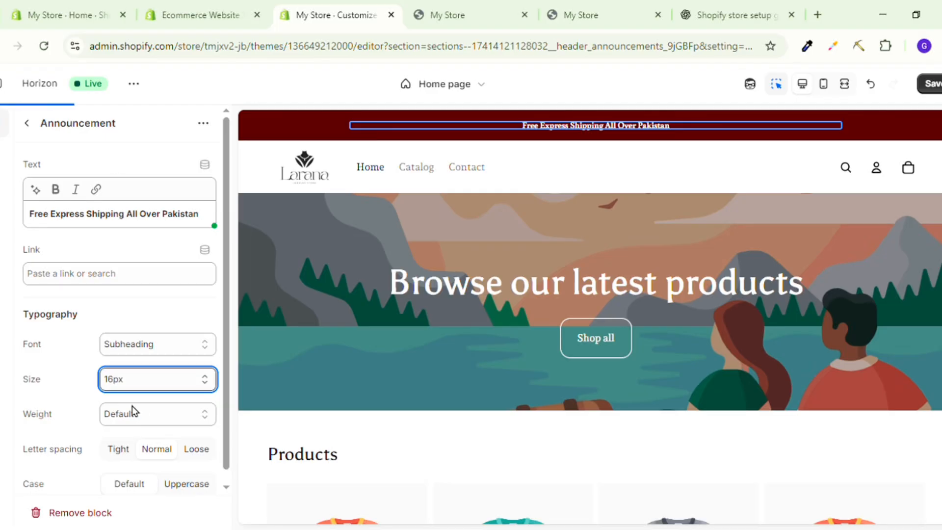
{"action": "left_click", "coordinate": [136, 393]}
{"action": "left_click", "coordinate": [138, 385]}
{"action": "left_click", "coordinate": [138, 152]}
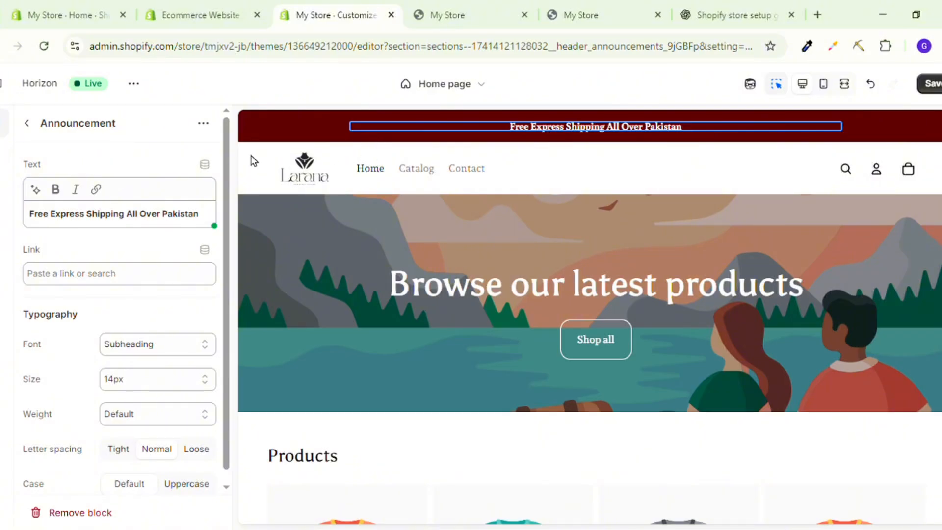
Try the header logo in the right position and set its position to Center.
{"action": "left_click", "coordinate": [313, 159]}
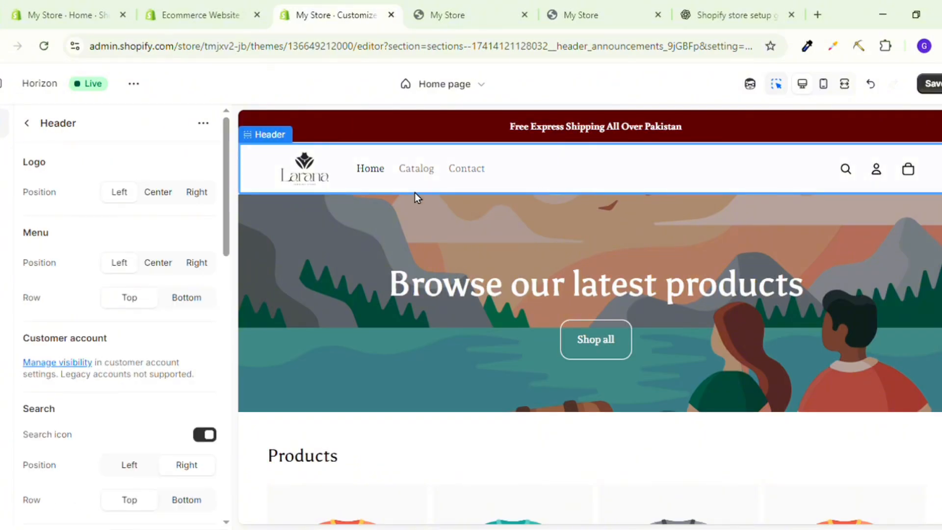
{"action": "left_click", "coordinate": [166, 192]}
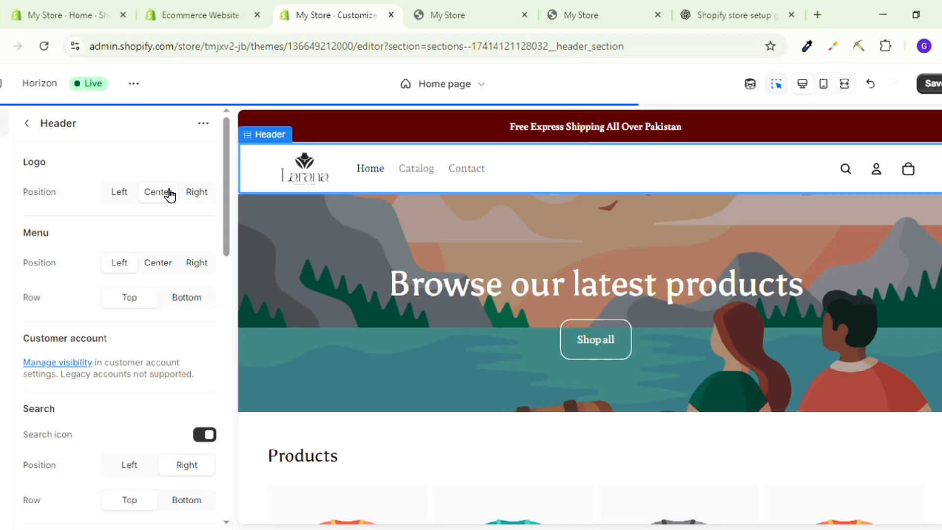
{"action": "left_click", "coordinate": [197, 192]}
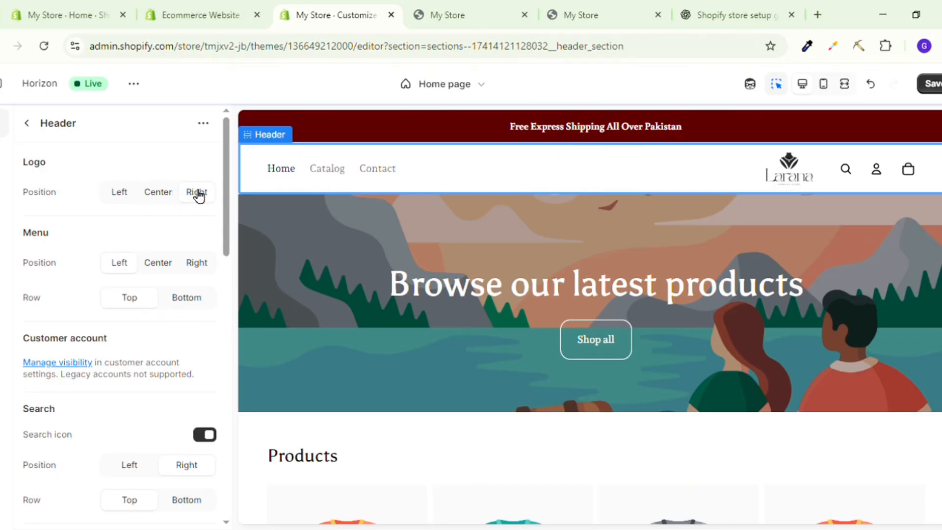
{"action": "left_click", "coordinate": [161, 199]}
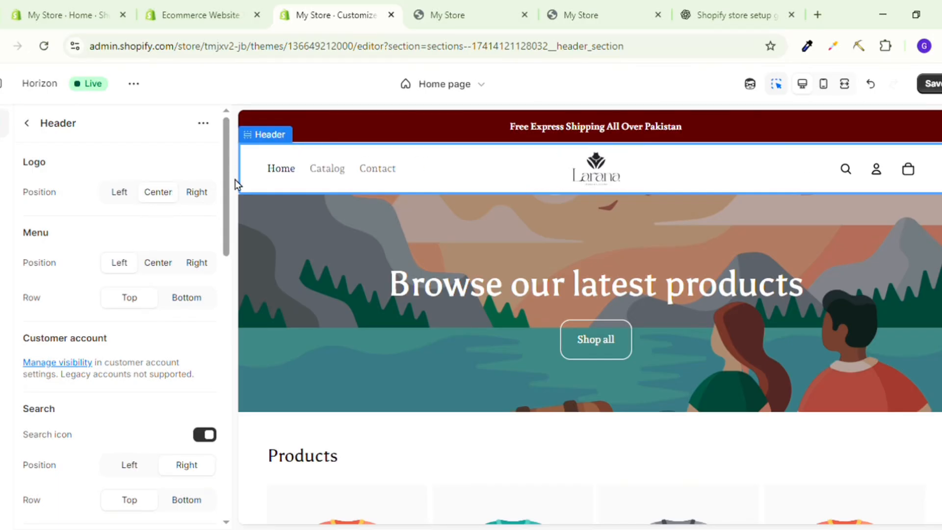
Try the Center position for the header menu, return it to Left and look through the remaining header settings.
{"action": "scroll", "coordinate": [117, 245], "scroll_direction": "down", "scroll_amount": 1}
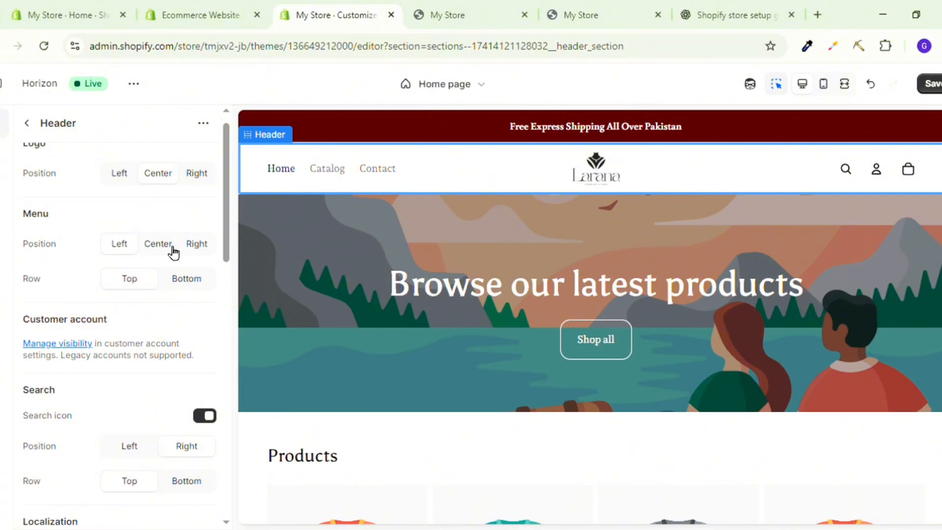
{"action": "left_click", "coordinate": [173, 252]}
{"action": "left_click", "coordinate": [125, 253]}
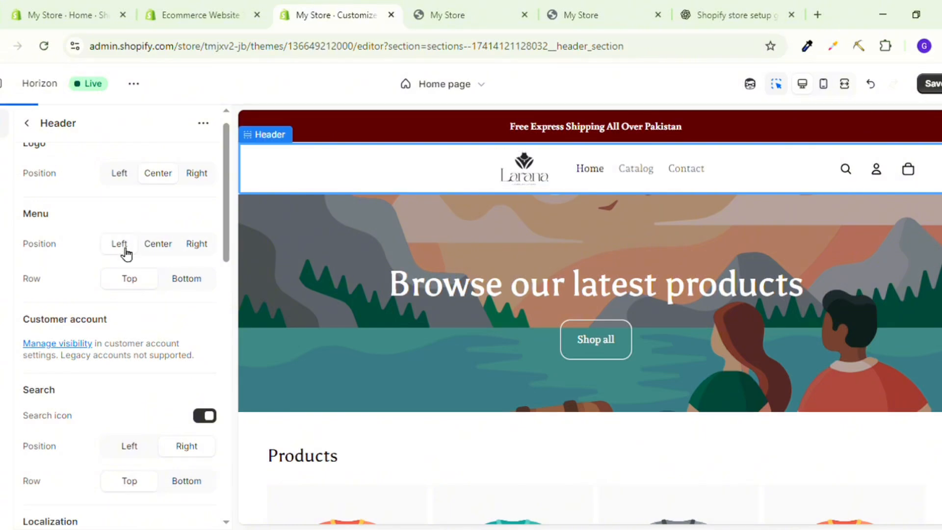
{"action": "scroll", "coordinate": [143, 247], "scroll_direction": "down", "scroll_amount": 3}
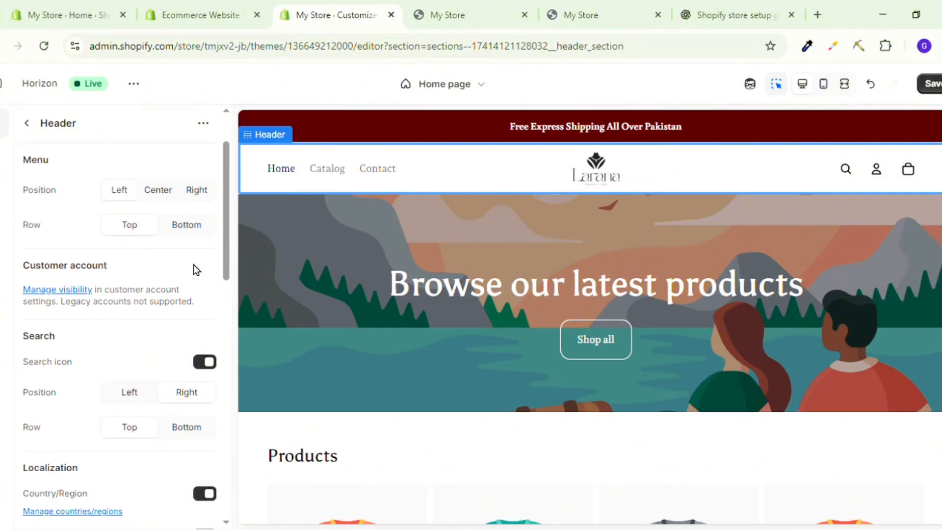
{"action": "scroll", "coordinate": [194, 264], "scroll_direction": "down", "scroll_amount": 2}
{"action": "scroll", "coordinate": [129, 302], "scroll_direction": "up", "scroll_amount": 4}
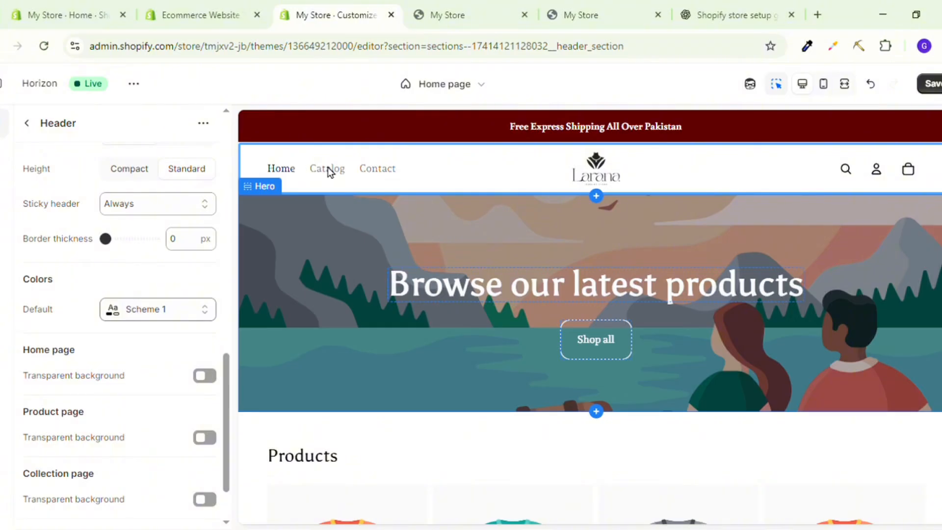
Upload the White_Simple jewelry photo PNG and apply it as the hero section's first image.
{"action": "left_click", "coordinate": [307, 299]}
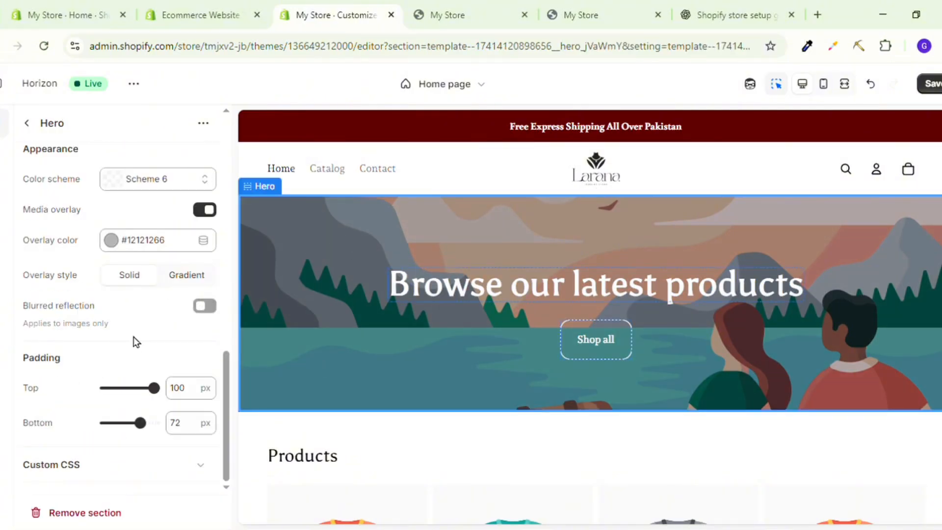
{"action": "scroll", "coordinate": [123, 280], "scroll_direction": "up", "scroll_amount": 8}
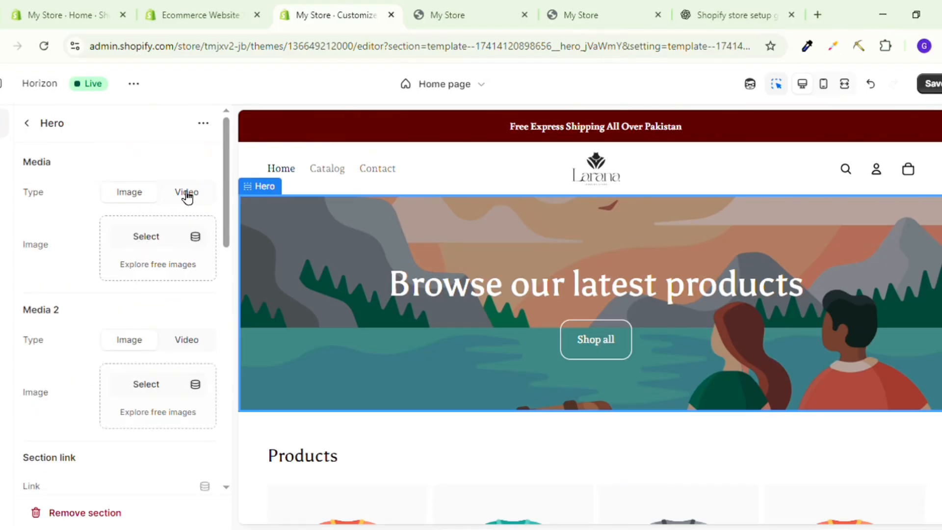
{"action": "left_click", "coordinate": [140, 240]}
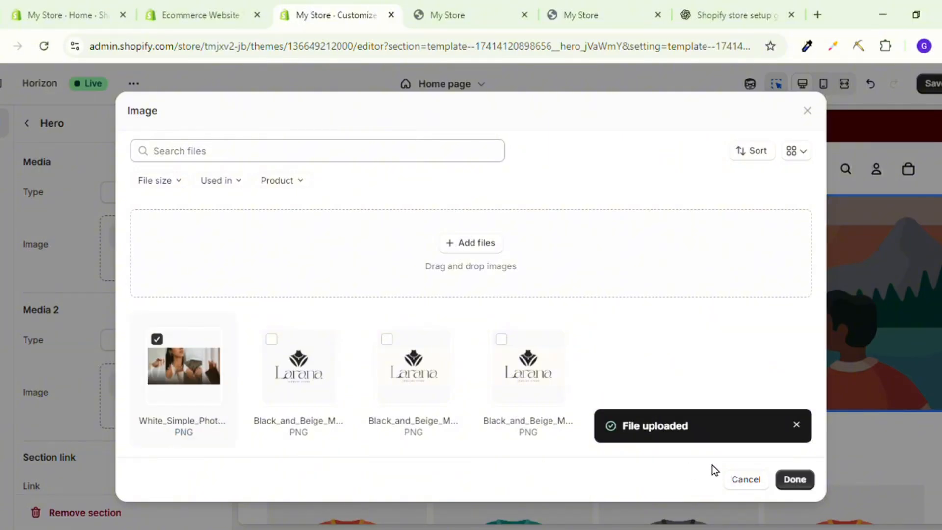
{"action": "left_click", "coordinate": [794, 479]}
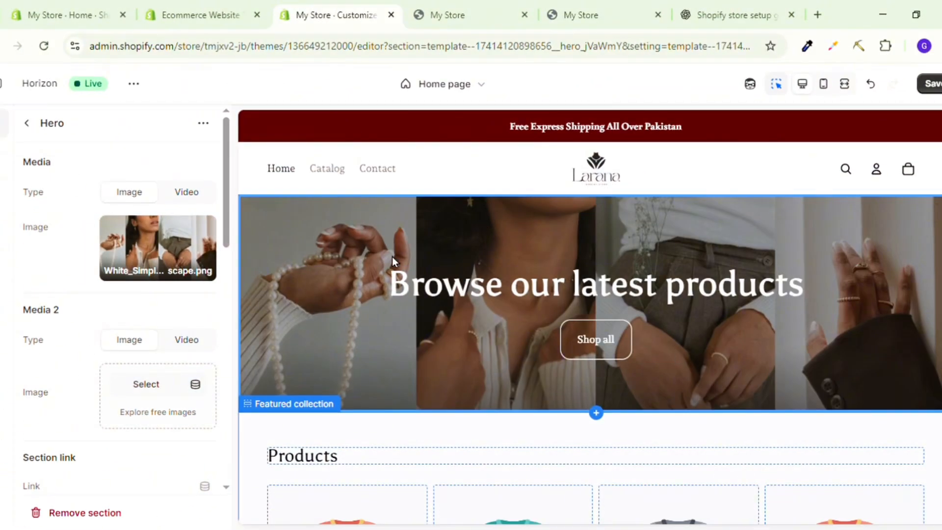
Select the hero heading text for replacement, switch to ChatGPT and copy the headline "Luxury Jewelry Made for You".
{"action": "left_click", "coordinate": [474, 286]}
{"action": "triple_click", "coordinate": [84, 223]}
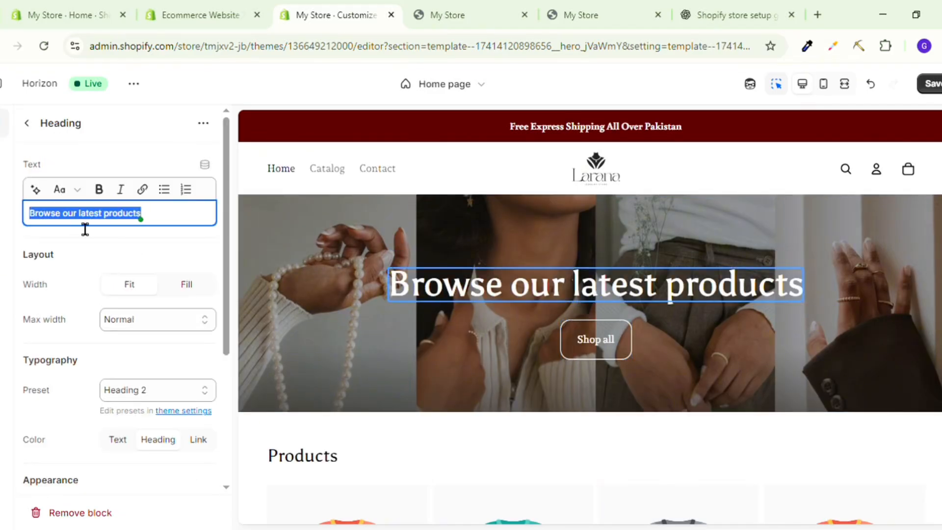
{"action": "left_click", "coordinate": [721, 15]}
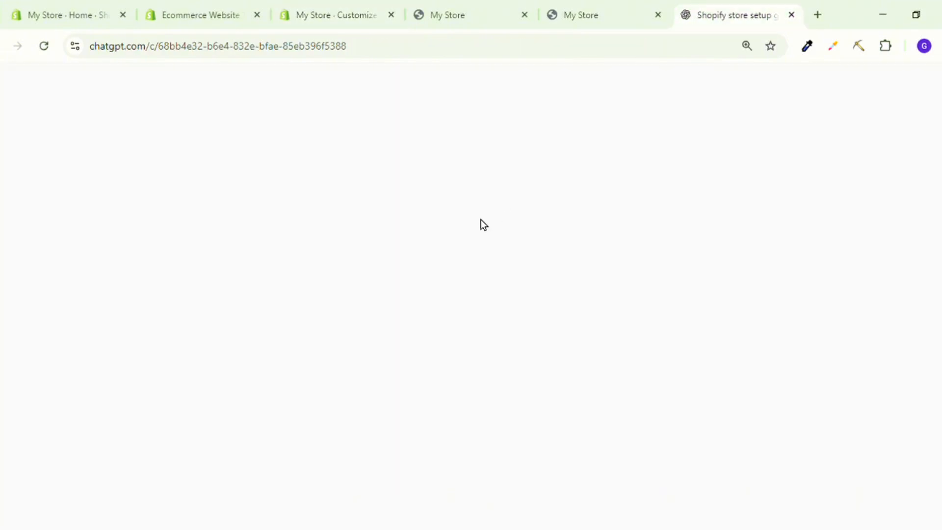
{"action": "scroll", "coordinate": [369, 293], "scroll_direction": "down", "scroll_amount": 2}
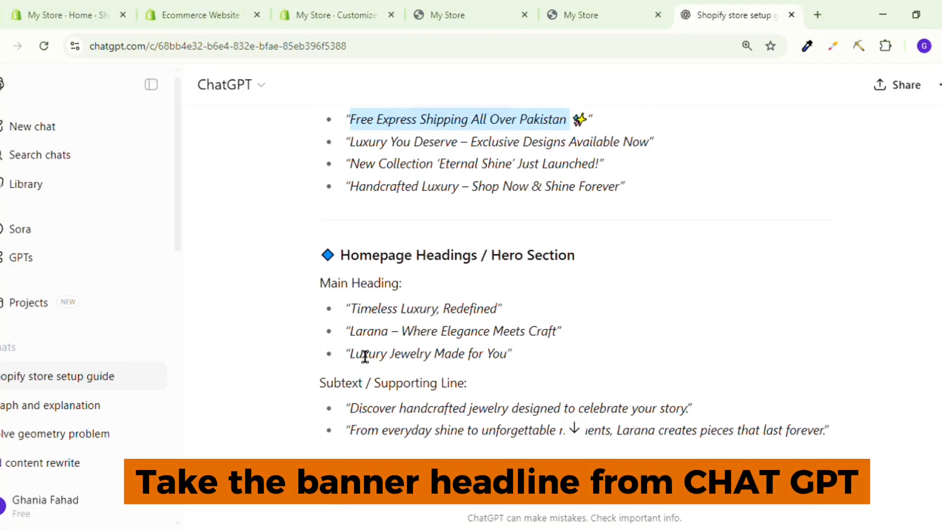
{"action": "left_click_drag", "start_coordinate": [350, 354], "coordinate": [517, 365]}
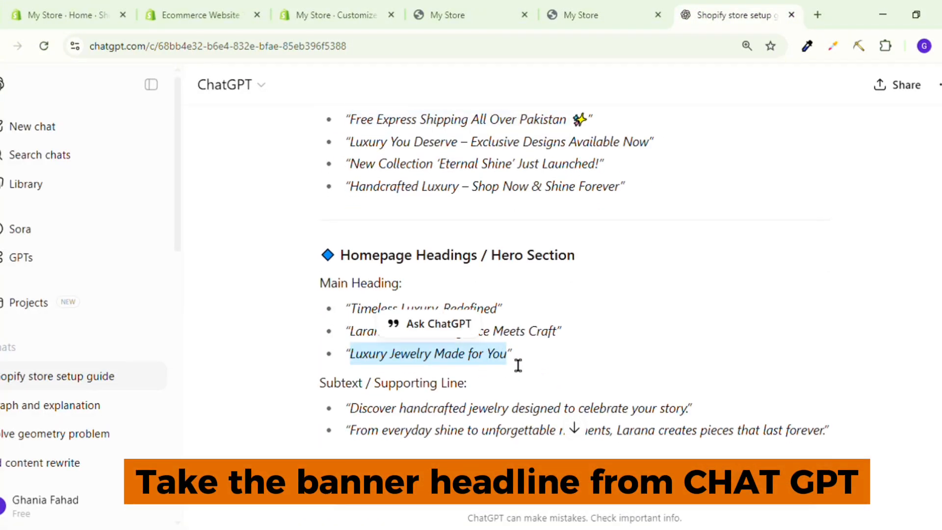
Switch back to the Shopify theme editor, replace the hero heading with "Luxury Jewelry Made for You" and remove the blank lines around it.
{"action": "left_click", "coordinate": [305, 13]}
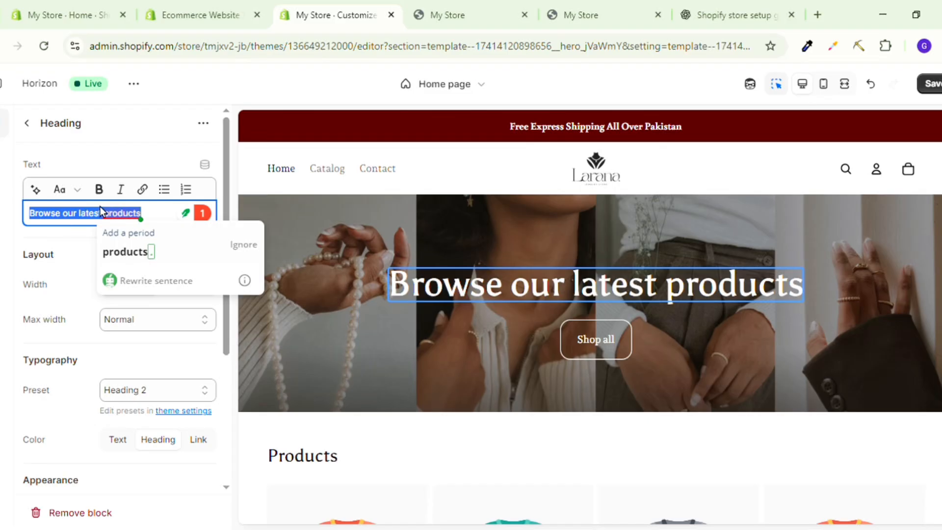
{"action": "type", "text": "Luxury Jewelry Made for You"}
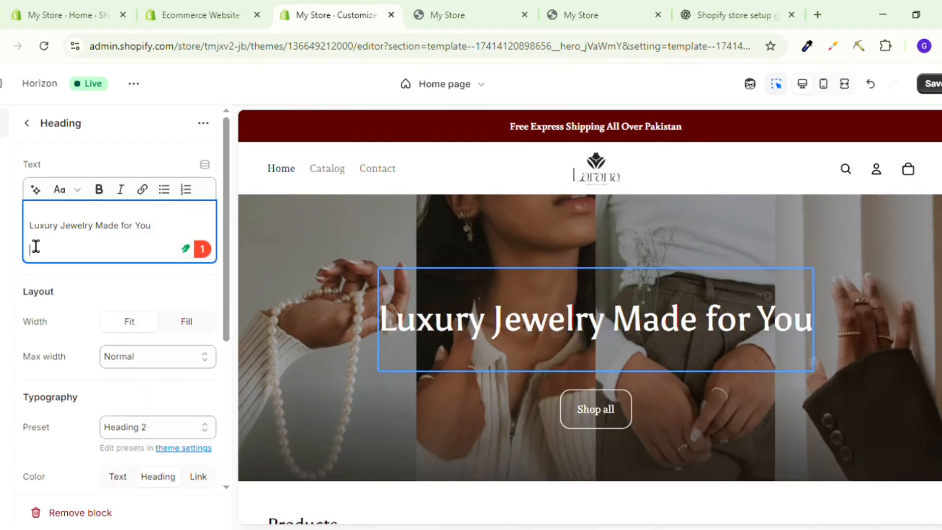
{"action": "key", "text": "BackSpace"}
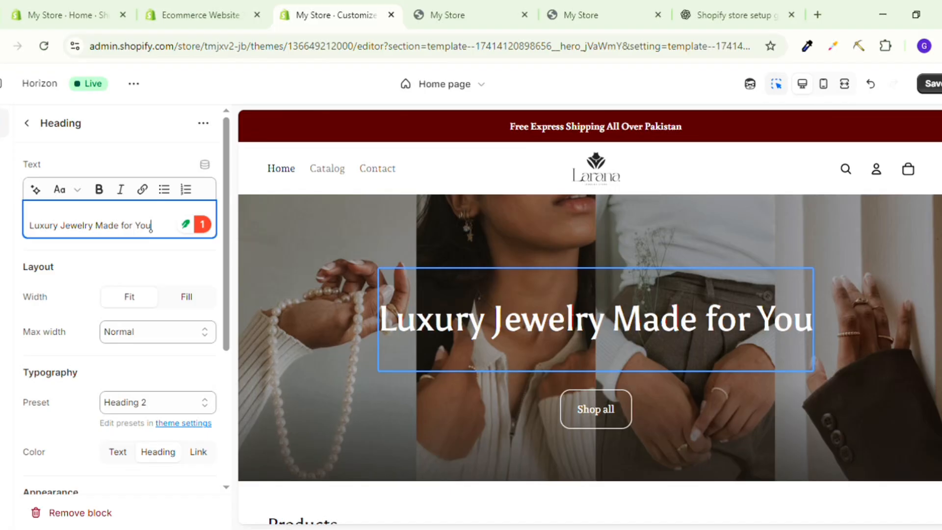
{"action": "left_click", "coordinate": [34, 235]}
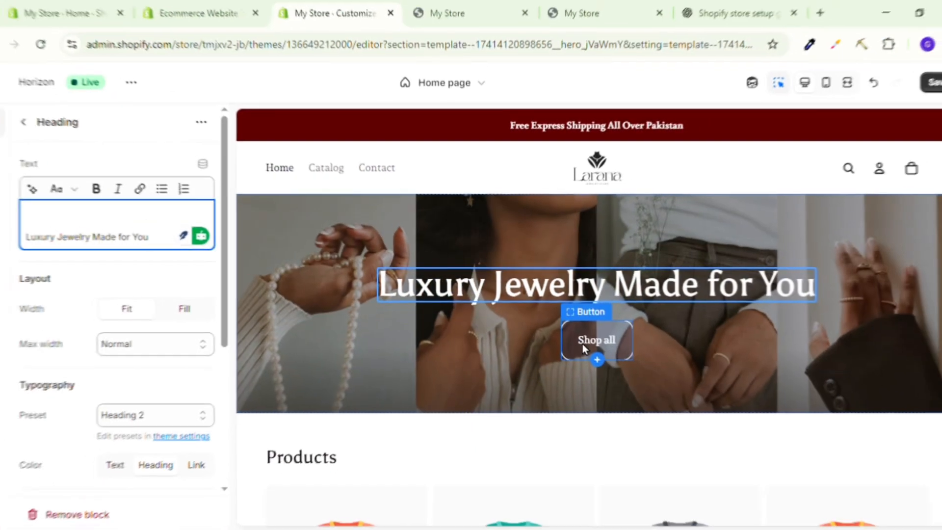
Change the hero button's label to "Shop Now" and check the banner in the page preview.
{"action": "left_click", "coordinate": [586, 344]}
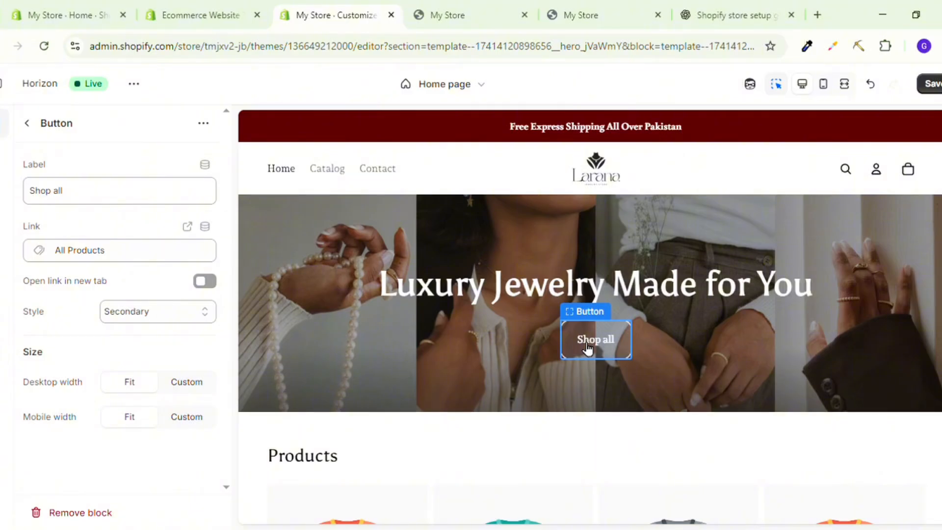
{"action": "left_click", "coordinate": [88, 201]}
{"action": "key", "text": "BackSpace"}
{"action": "key", "text": "BackSpace"}
{"action": "key", "text": "BackSpace"}
{"action": "type", "text": "Now"}
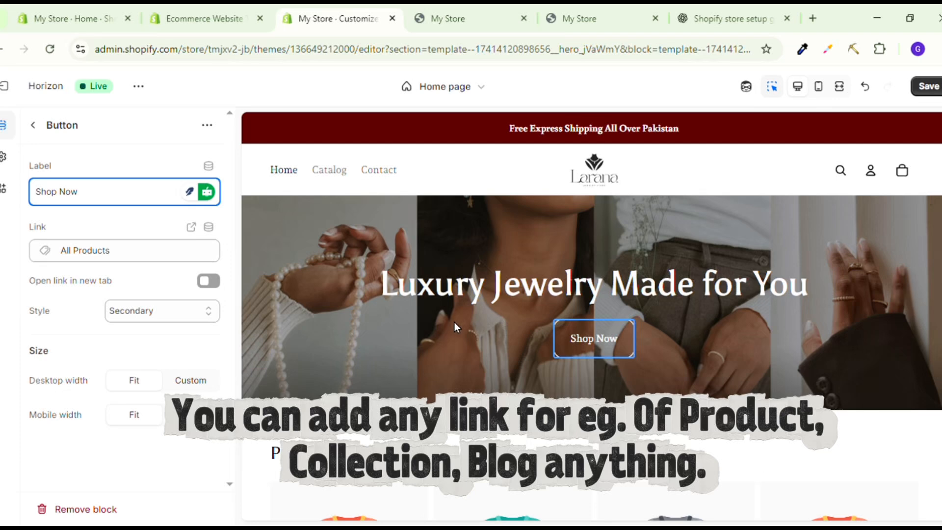
{"action": "scroll", "coordinate": [563, 325], "scroll_direction": "down", "scroll_amount": 3}
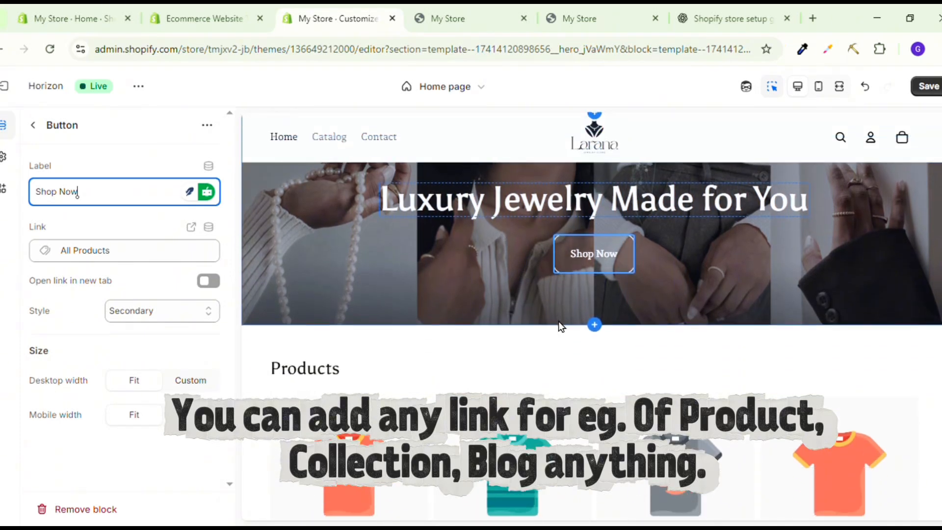
{"action": "scroll", "coordinate": [559, 323], "scroll_direction": "up", "scroll_amount": 3}
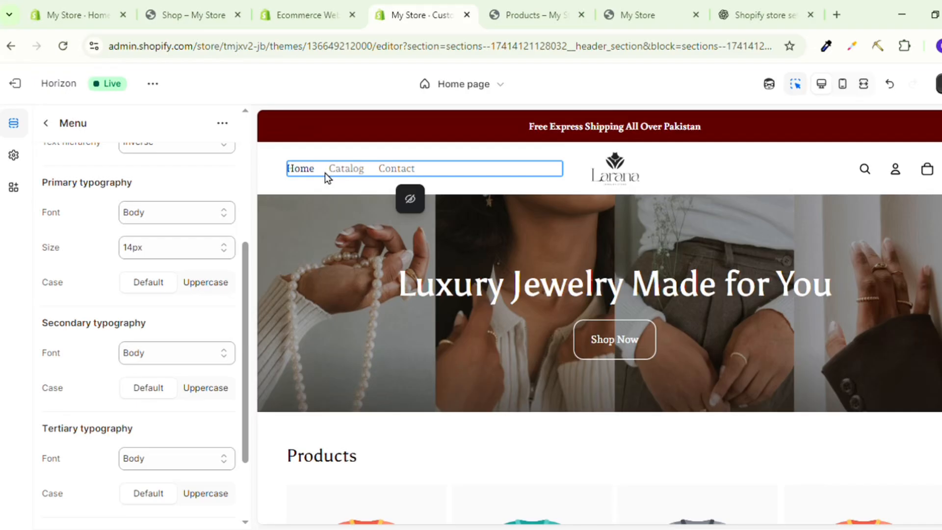
Switch to the Shopify admin and open the store's navigation menus under its content.
{"action": "left_click", "coordinate": [70, 11]}
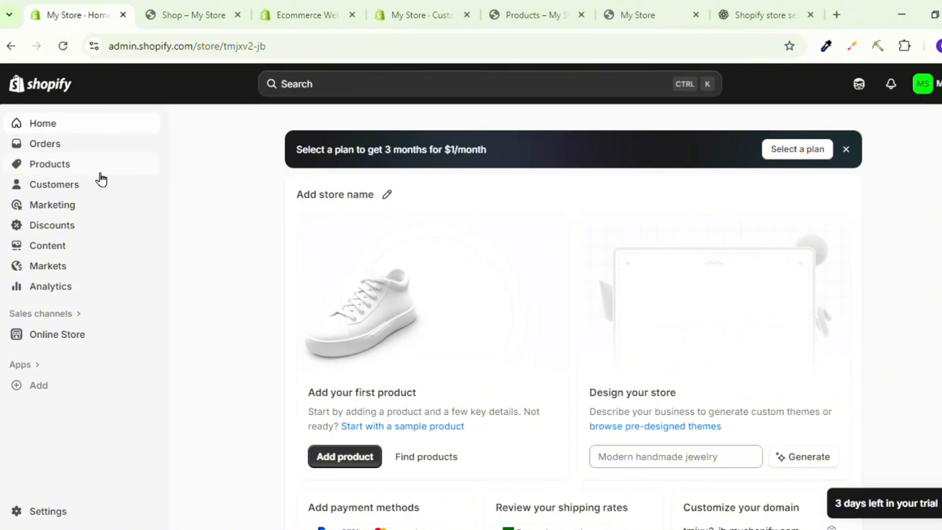
{"action": "left_click", "coordinate": [62, 253]}
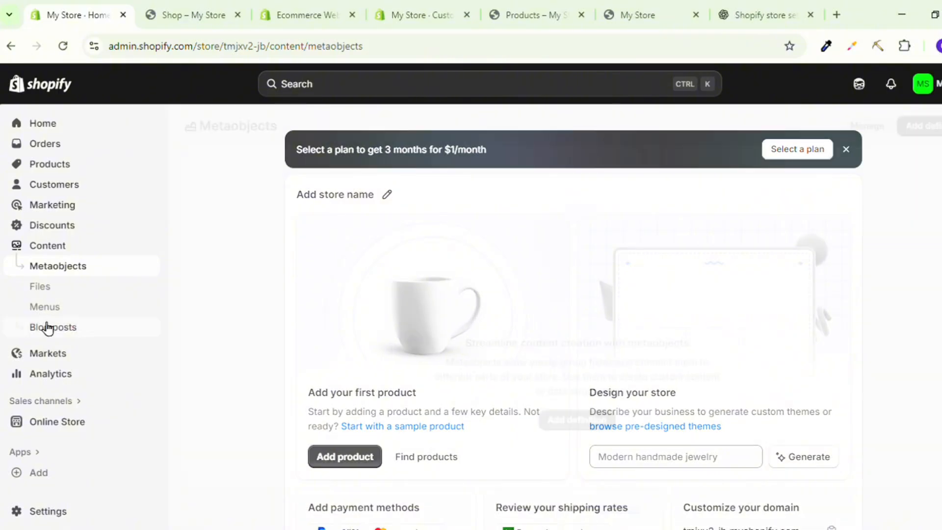
{"action": "left_click", "coordinate": [51, 309]}
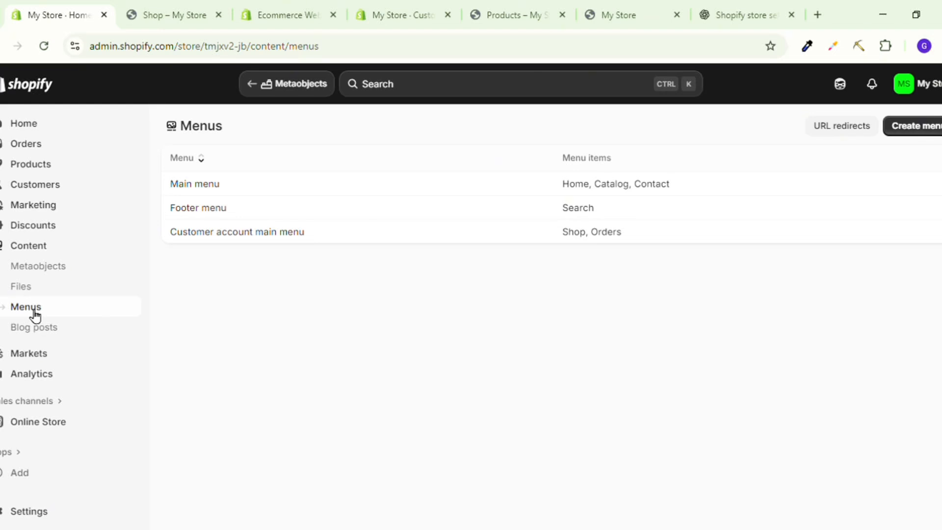
Open the main menu and add a menu item labelled "Shop", opening its link choices.
{"action": "left_click", "coordinate": [405, 186]}
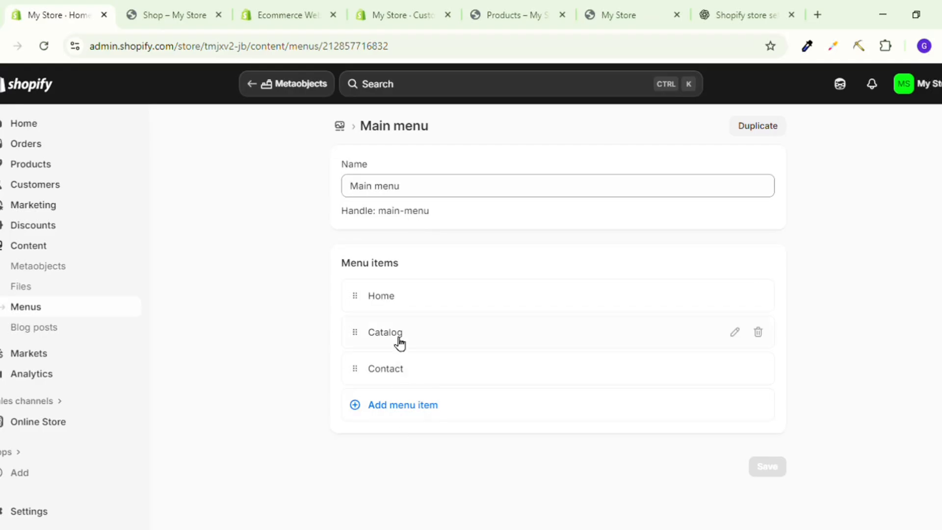
{"action": "left_click", "coordinate": [399, 413]}
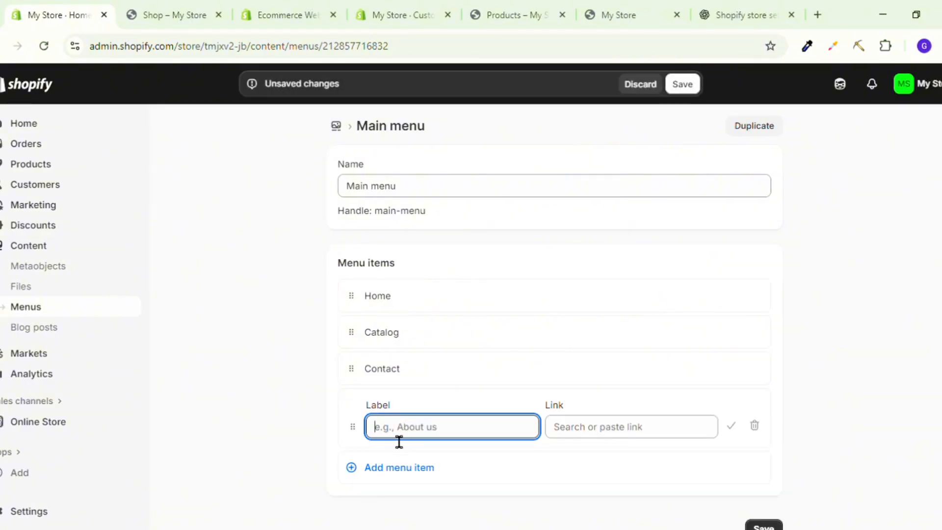
{"action": "type", "text": "Shop"}
{"action": "left_click", "coordinate": [731, 425]}
{"action": "left_click", "coordinate": [664, 442]}
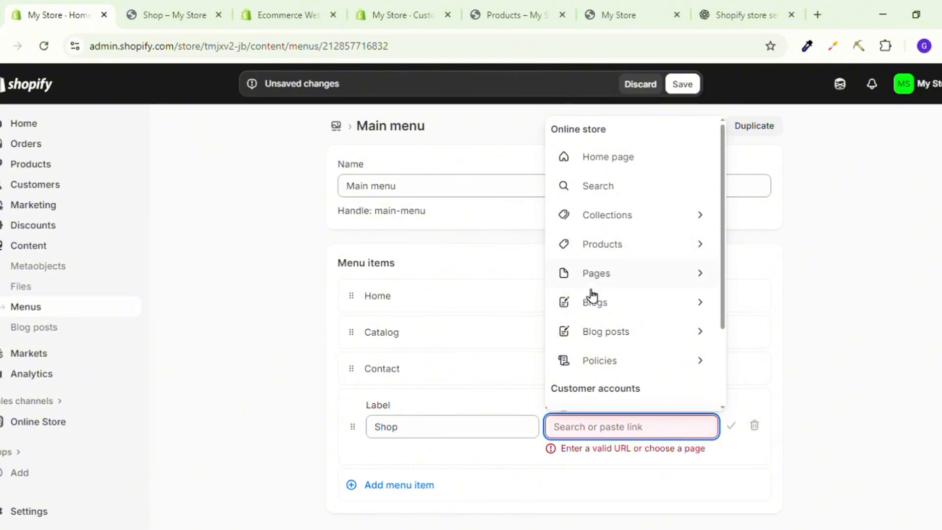
Link the new Shop menu item to All collections and confirm the item.
{"action": "scroll", "coordinate": [622, 304], "scroll_direction": "down", "scroll_amount": 1}
{"action": "scroll", "coordinate": [621, 305], "scroll_direction": "down", "scroll_amount": 3}
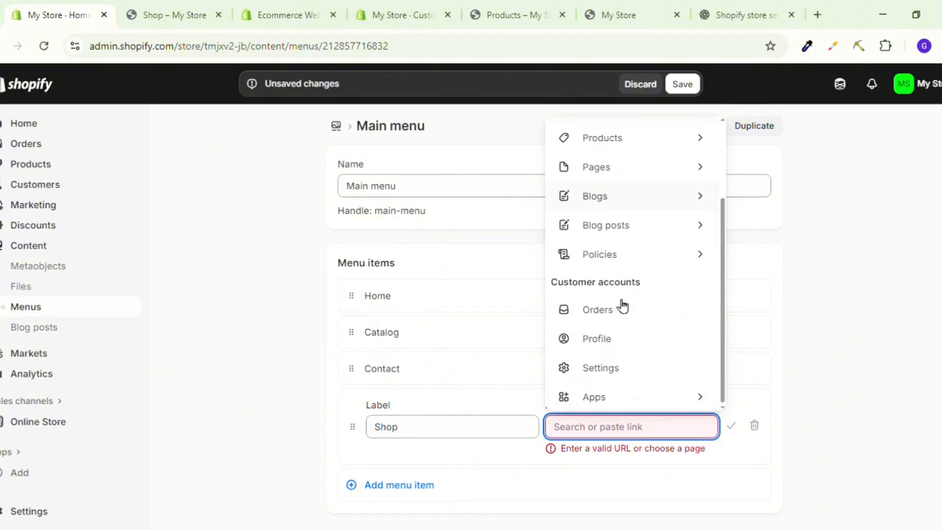
{"action": "scroll", "coordinate": [620, 304], "scroll_direction": "up", "scroll_amount": 4}
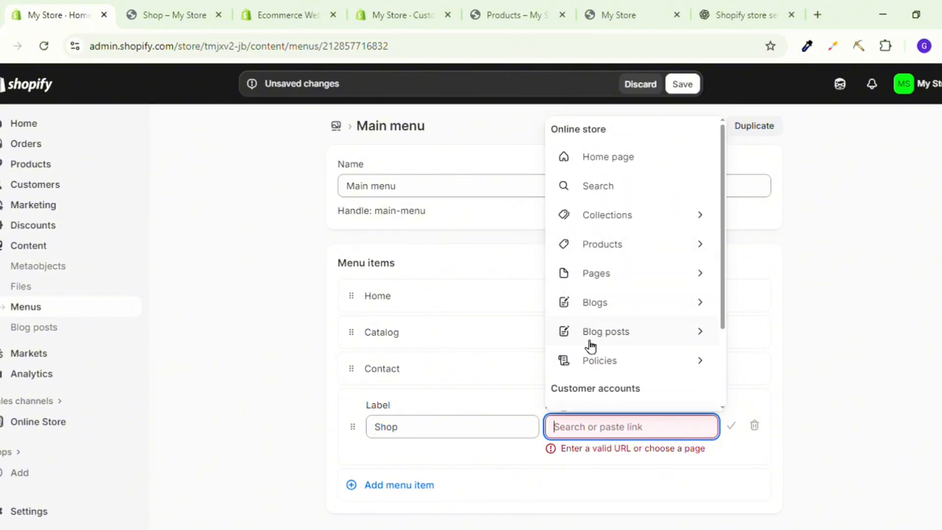
{"action": "scroll", "coordinate": [591, 344], "scroll_direction": "down", "scroll_amount": 3}
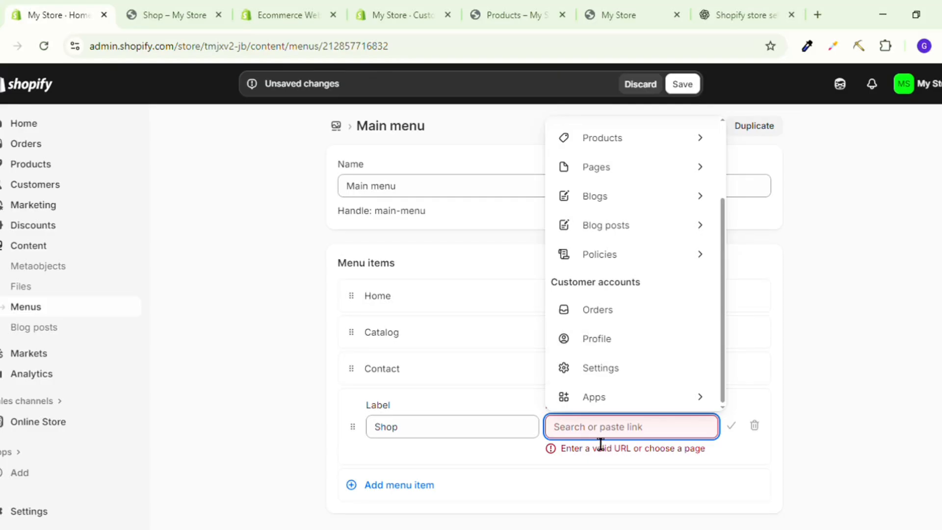
{"action": "scroll", "coordinate": [587, 320], "scroll_direction": "up", "scroll_amount": 2}
{"action": "scroll", "coordinate": [587, 323], "scroll_direction": "up", "scroll_amount": 3}
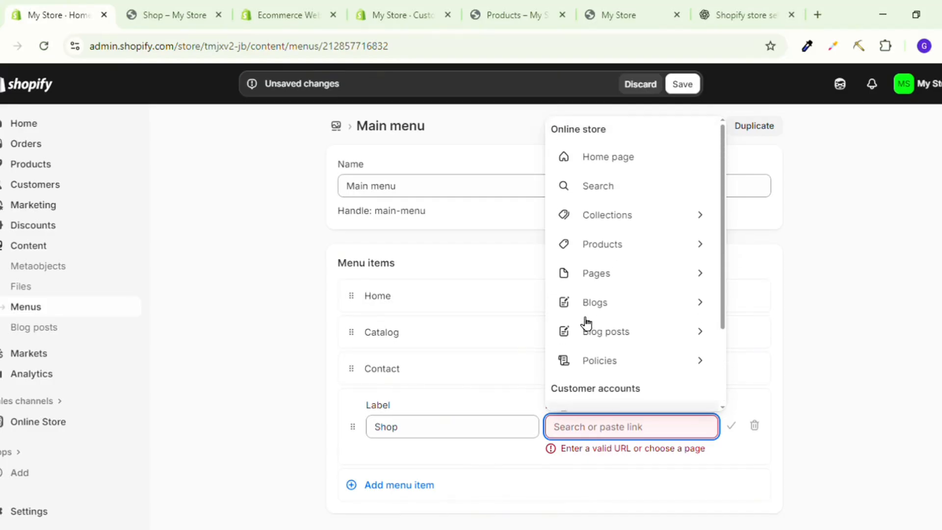
{"action": "left_click", "coordinate": [589, 227]}
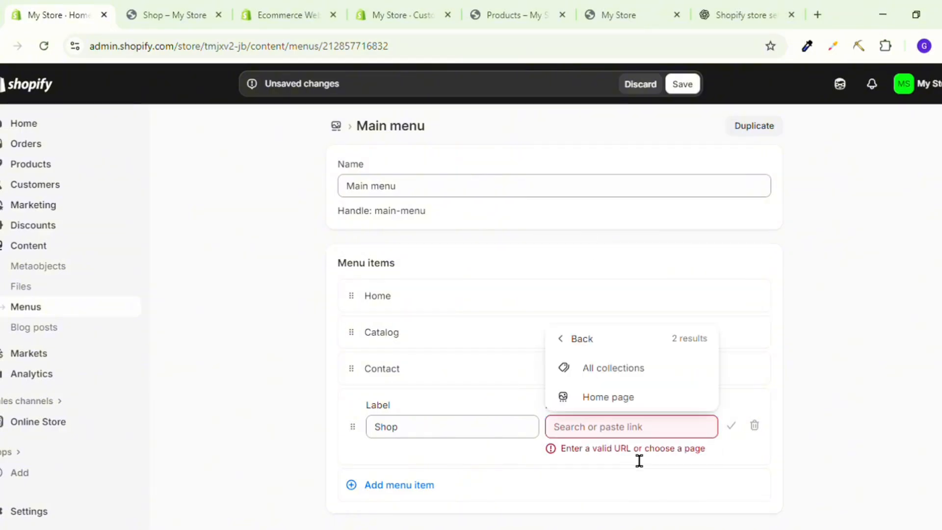
{"action": "left_click", "coordinate": [591, 377]}
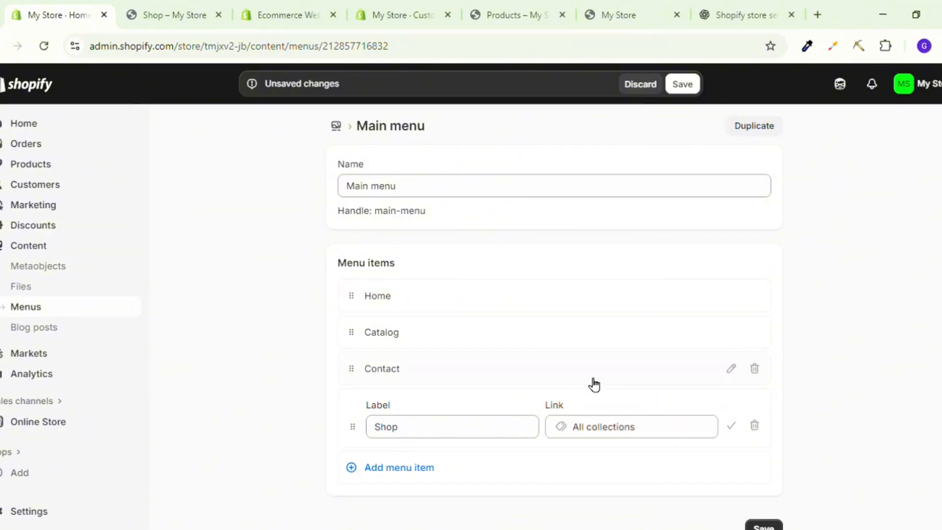
{"action": "left_click", "coordinate": [735, 428]}
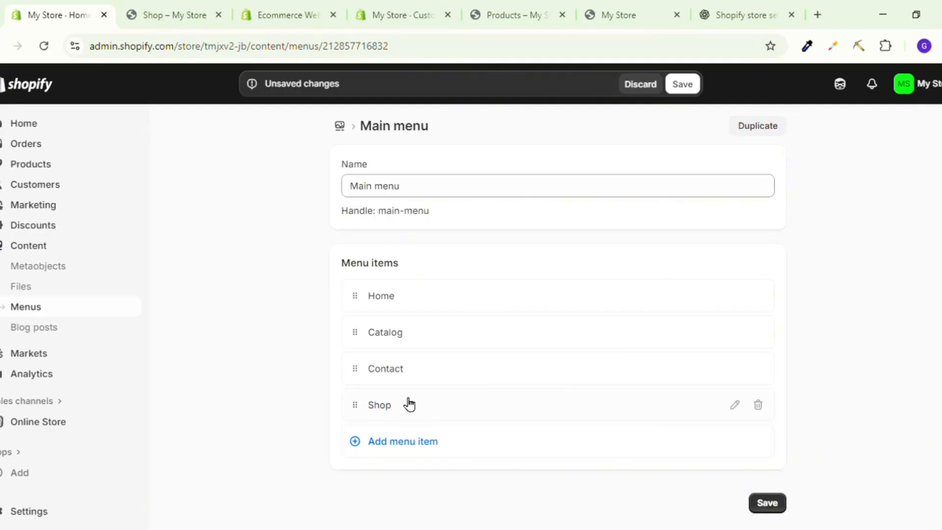
{"action": "left_click", "coordinate": [433, 418]}
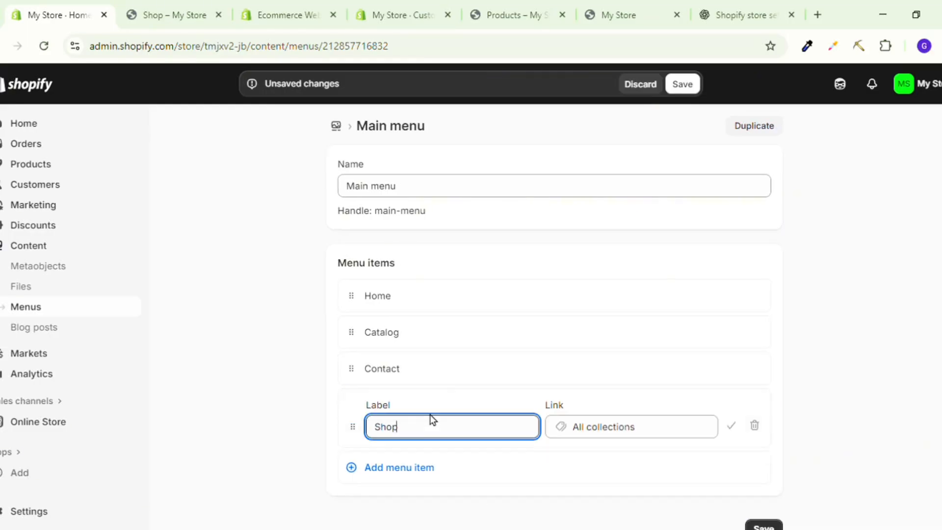
{"action": "left_click", "coordinate": [734, 427]}
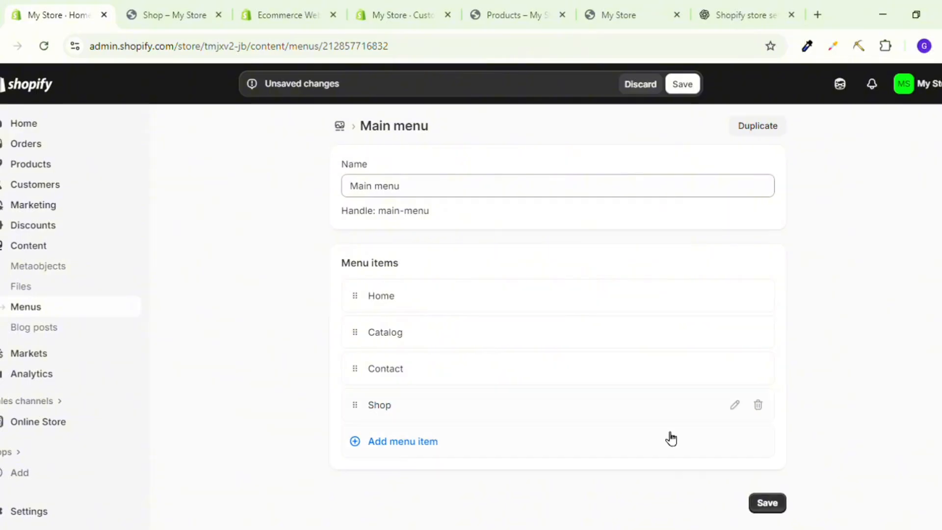
{"action": "left_click", "coordinate": [373, 444]}
{"action": "scroll", "coordinate": [369, 412], "scroll_direction": "down", "scroll_amount": 1}
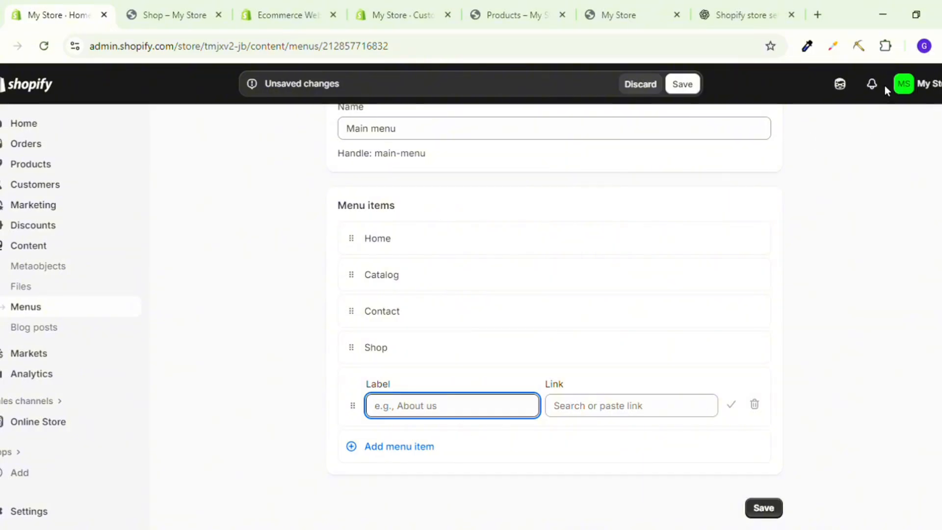
{"action": "left_click", "coordinate": [631, 219]}
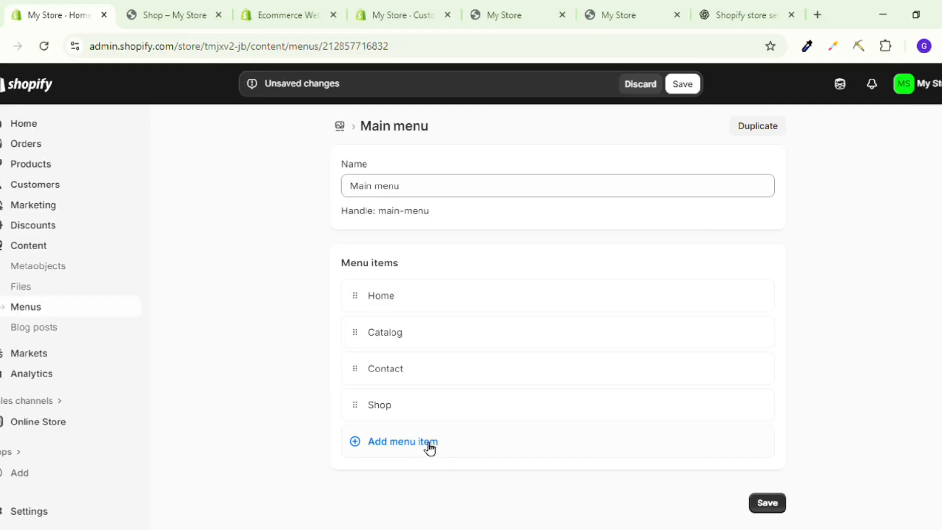
Move Shop directly below Home, rename the Catalog item to "Collections" and save the main menu.
{"action": "left_click_drag", "start_coordinate": [353, 405], "coordinate": [361, 338]}
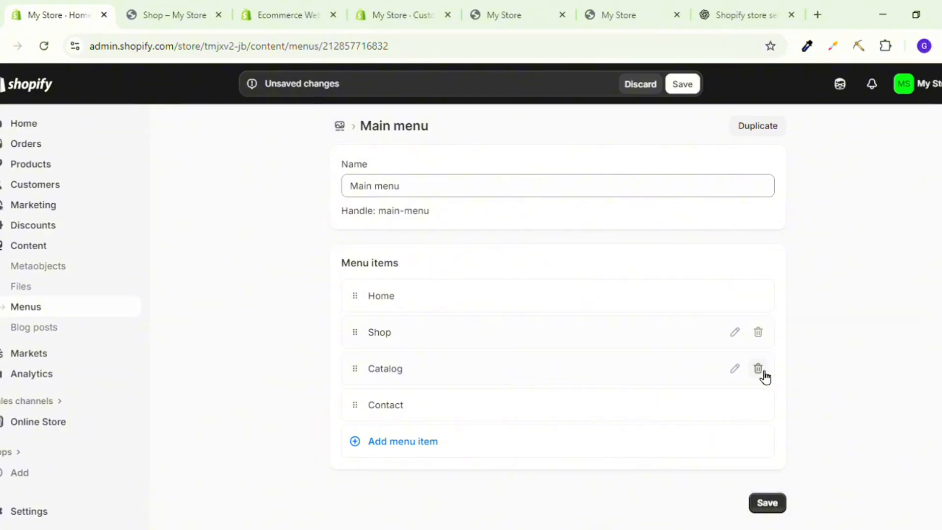
{"action": "left_click", "coordinate": [738, 373]}
{"action": "double_click", "coordinate": [409, 403]}
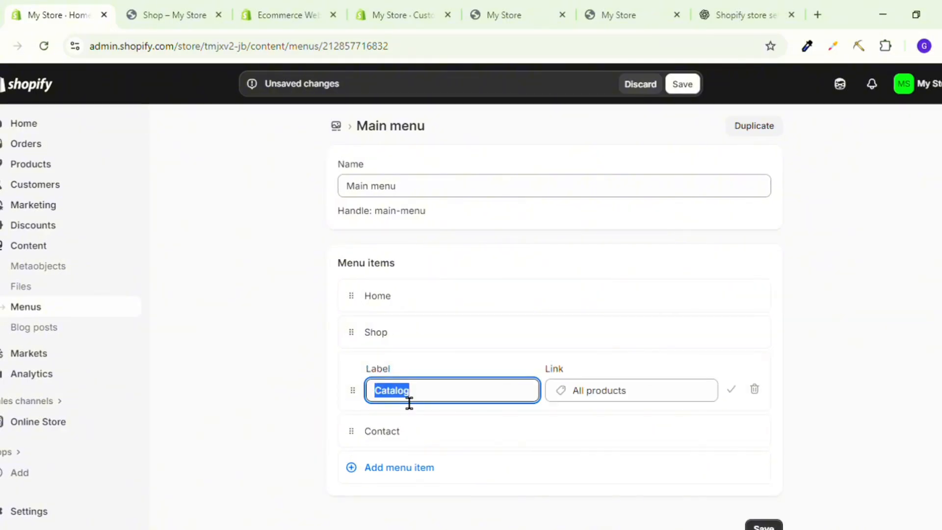
{"action": "type", "text": "Collections"}
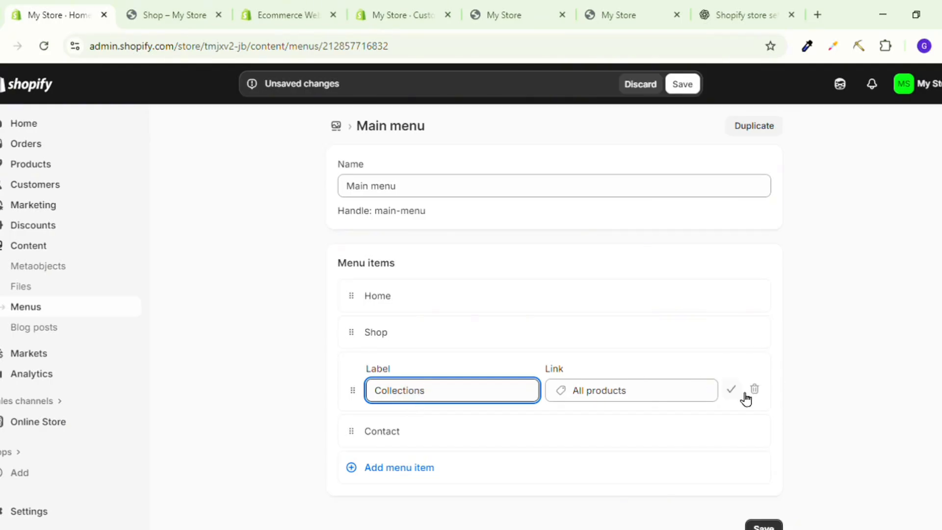
{"action": "left_click", "coordinate": [732, 390]}
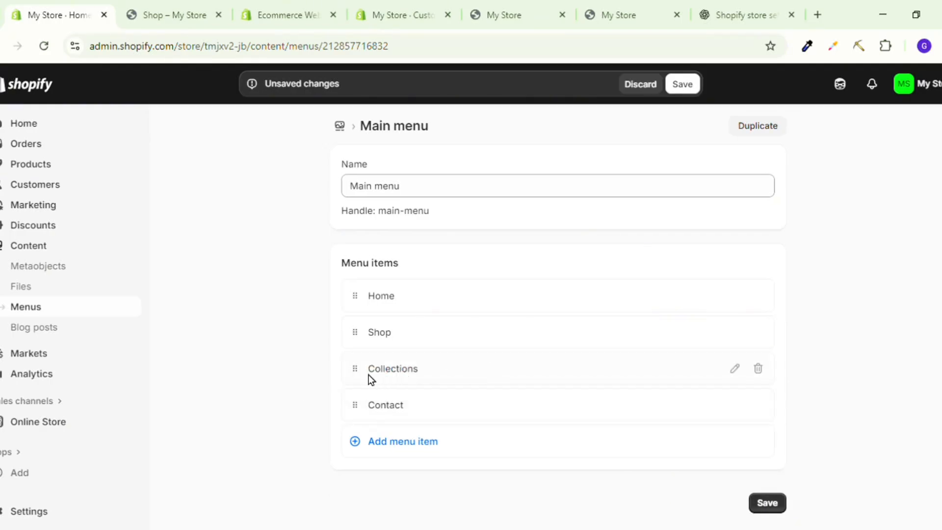
{"action": "left_click", "coordinate": [764, 502]}
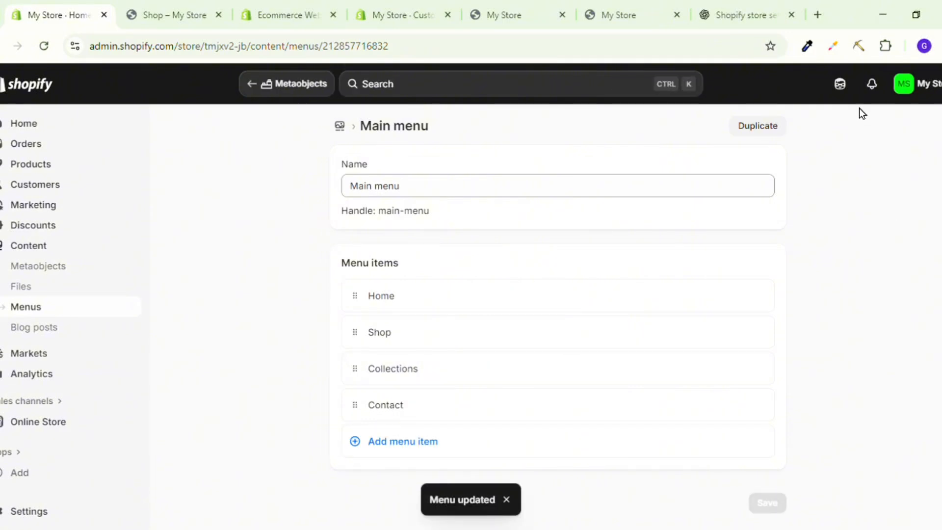
Switch to the Shopify theme editor and check the updated header menu and the product section in the home page preview.
{"action": "left_click", "coordinate": [403, 15]}
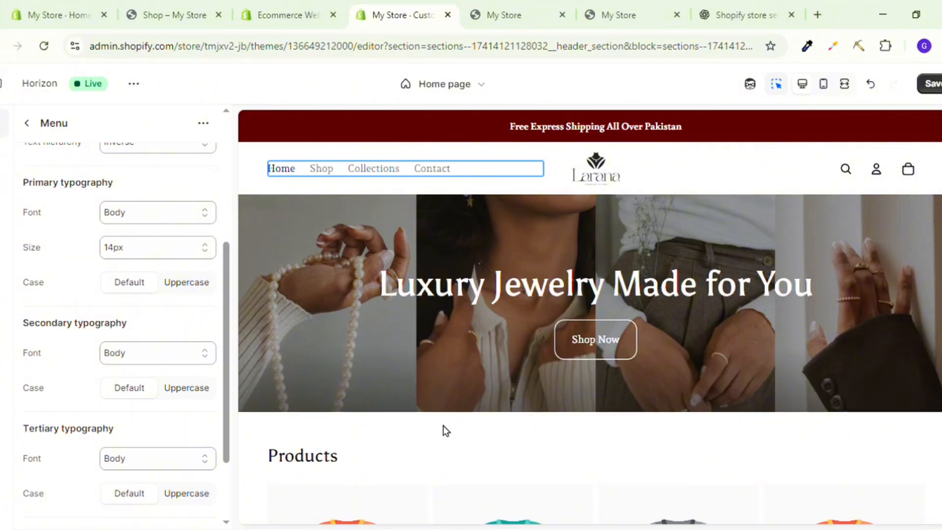
{"action": "scroll", "coordinate": [443, 426], "scroll_direction": "down", "scroll_amount": 3}
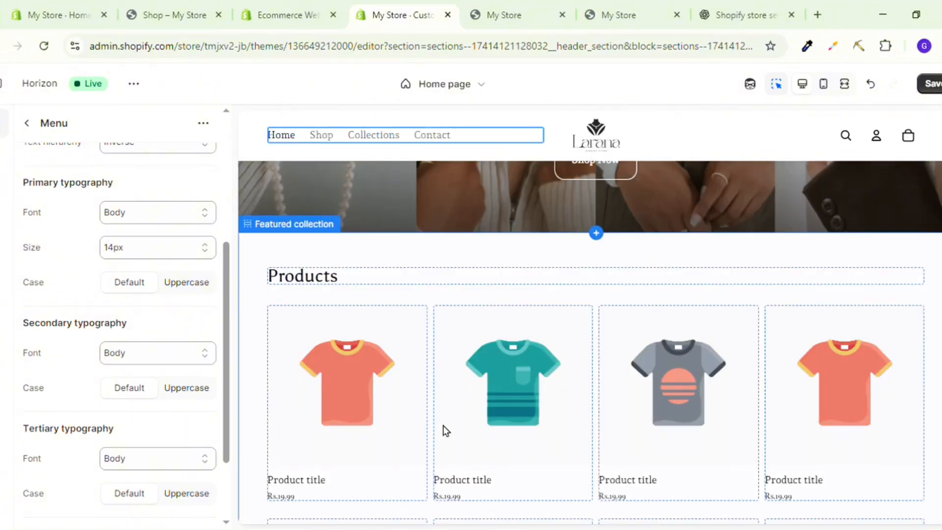
{"action": "scroll", "coordinate": [443, 425], "scroll_direction": "down", "scroll_amount": 10}
{"action": "scroll", "coordinate": [508, 240], "scroll_direction": "up", "scroll_amount": 15}
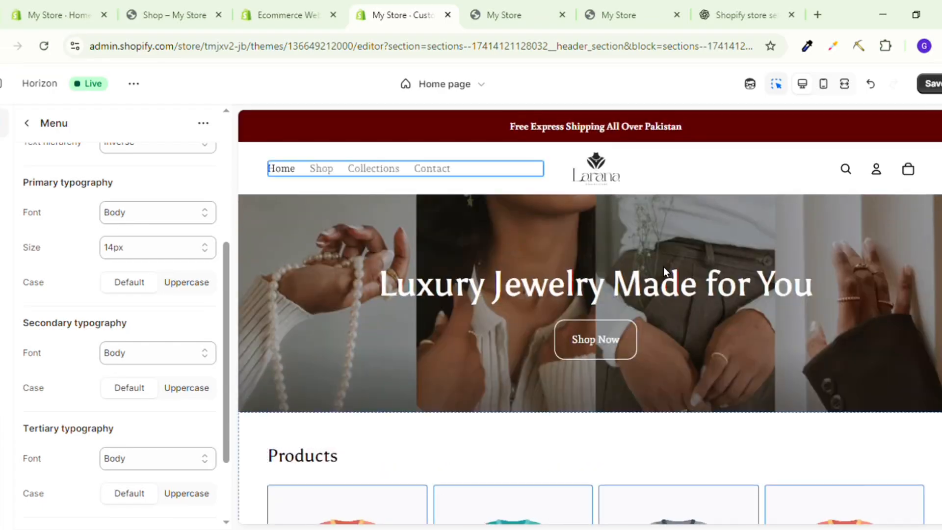
{"action": "scroll", "coordinate": [395, 393], "scroll_direction": "down", "scroll_amount": 7}
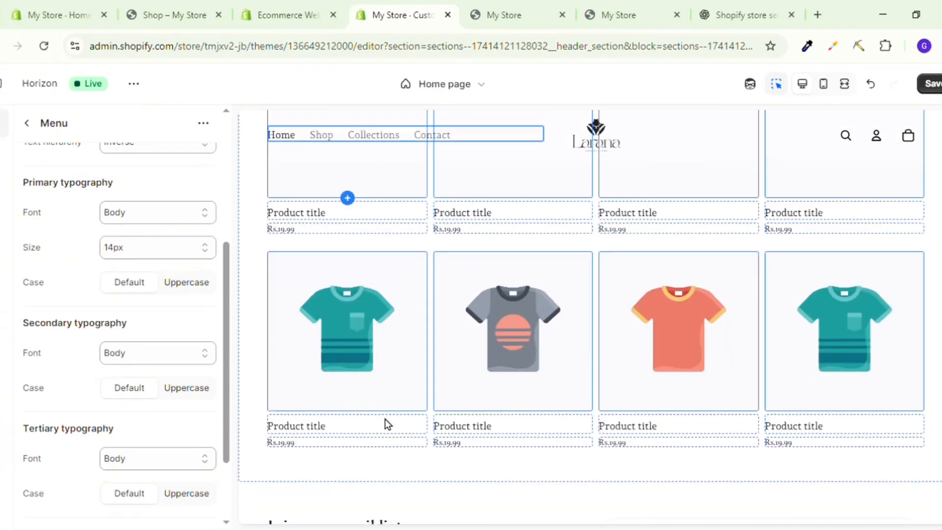
{"action": "scroll", "coordinate": [385, 418], "scroll_direction": "up", "scroll_amount": 10}
{"action": "scroll", "coordinate": [423, 372], "scroll_direction": "down", "scroll_amount": 2}
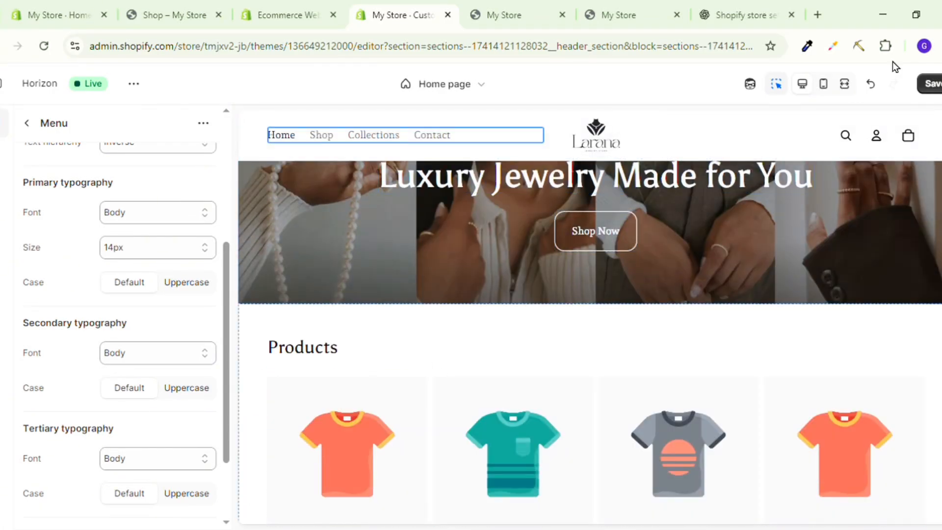
Switch back to the Shopify admin and start a new product titled "Larana Lumière Pearl Necklace".
{"action": "key", "text": "ctrl+1"}
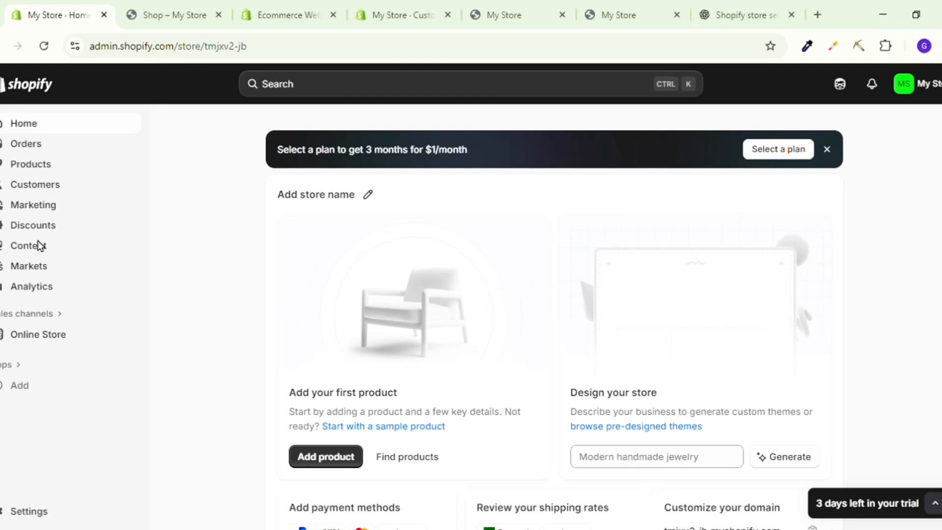
{"action": "left_click", "coordinate": [41, 169]}
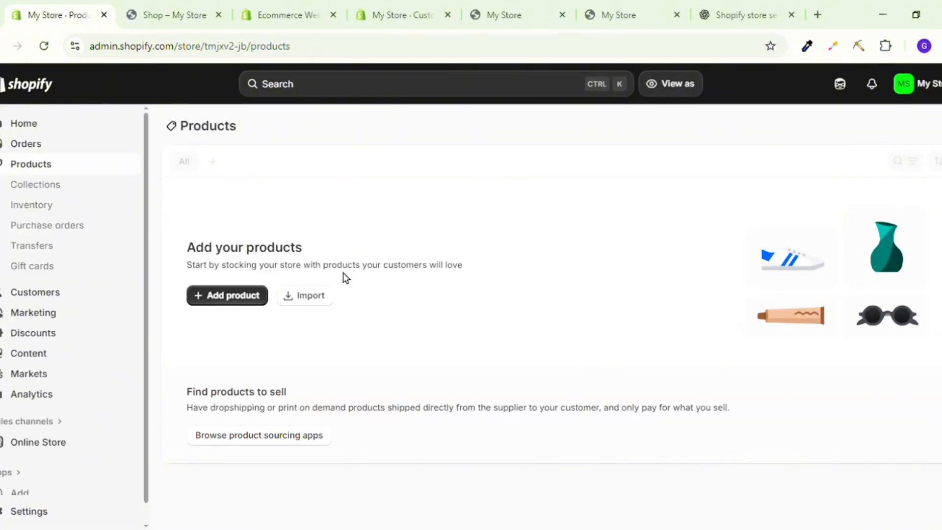
{"action": "left_click", "coordinate": [239, 301]}
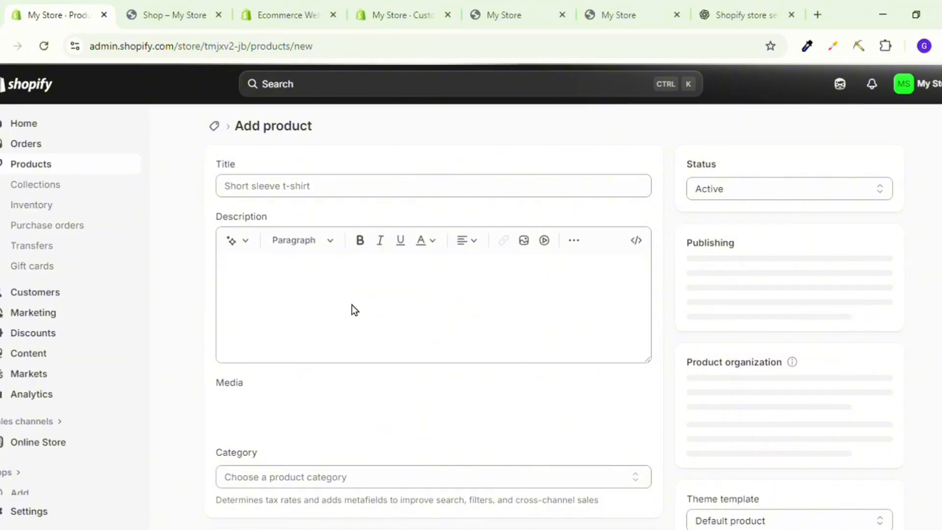
{"action": "scroll", "coordinate": [433, 246], "scroll_direction": "down", "scroll_amount": 1}
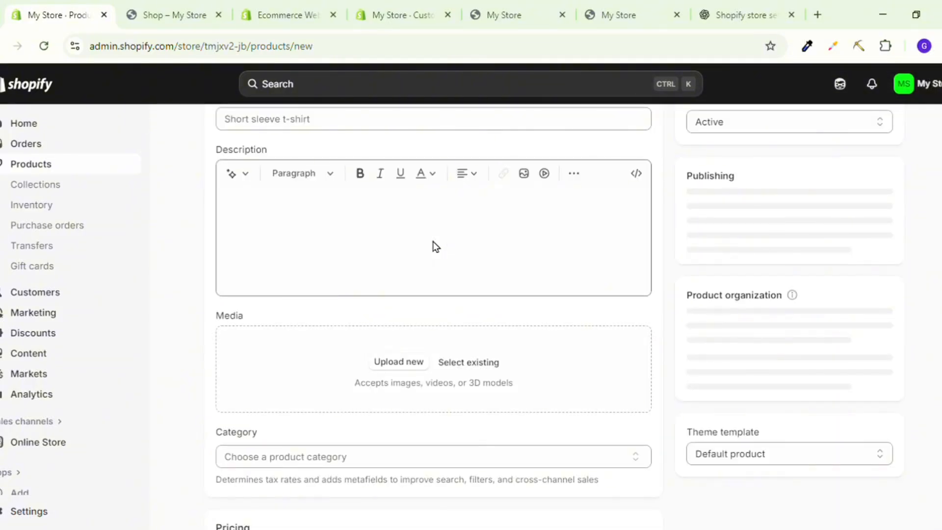
{"action": "scroll", "coordinate": [436, 246], "scroll_direction": "down", "scroll_amount": 4}
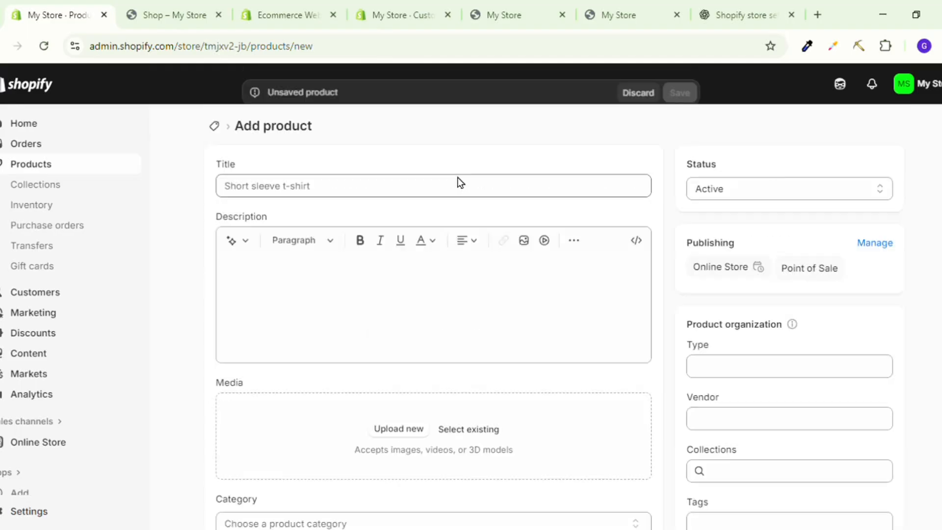
{"action": "scroll", "coordinate": [466, 187], "scroll_direction": "down", "scroll_amount": 4}
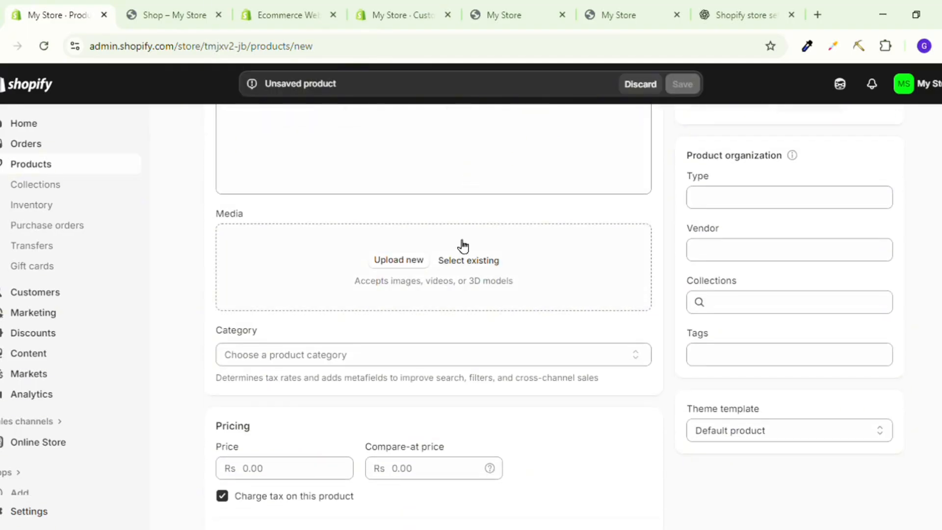
{"action": "scroll", "coordinate": [463, 244], "scroll_direction": "up", "scroll_amount": 3}
{"action": "scroll", "coordinate": [463, 246], "scroll_direction": "up", "scroll_amount": 1}
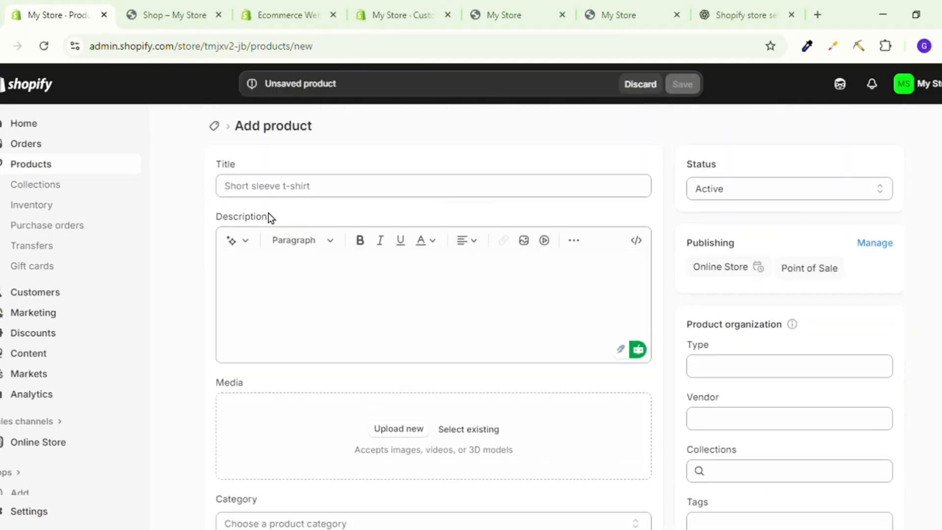
{"action": "left_click", "coordinate": [312, 196]}
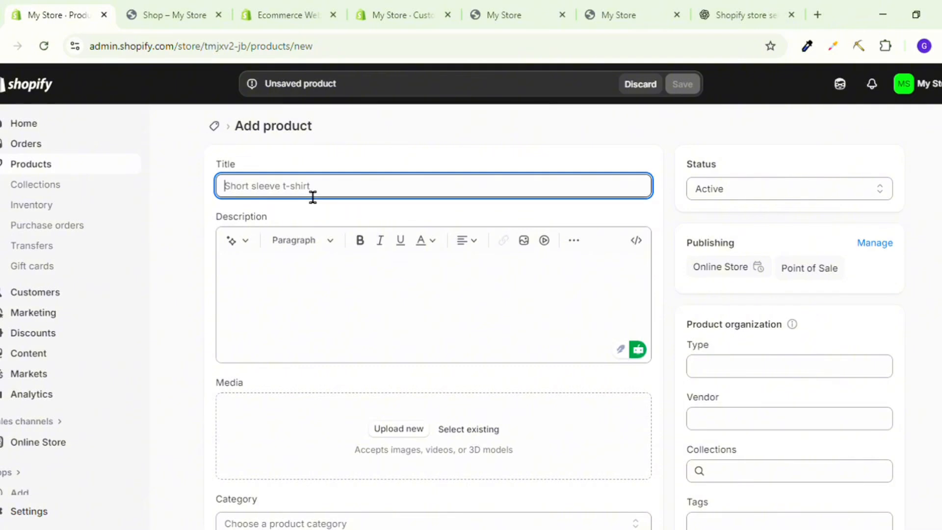
{"action": "type", "text": "Larana Lumière Pearl Necklace"}
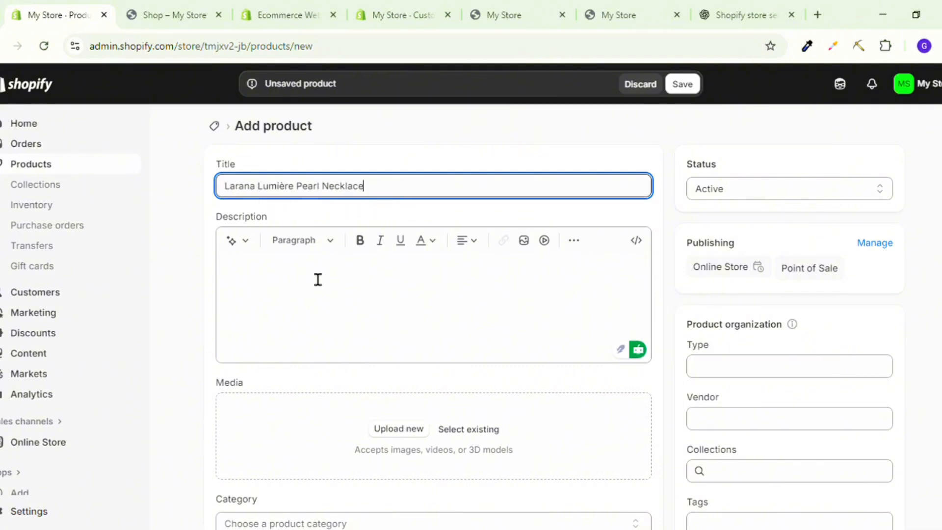
Copy the necklace's description and its material, length, finish and packaging bullets from ChatGPT and paste them into the product's description.
{"action": "left_click", "coordinate": [310, 290]}
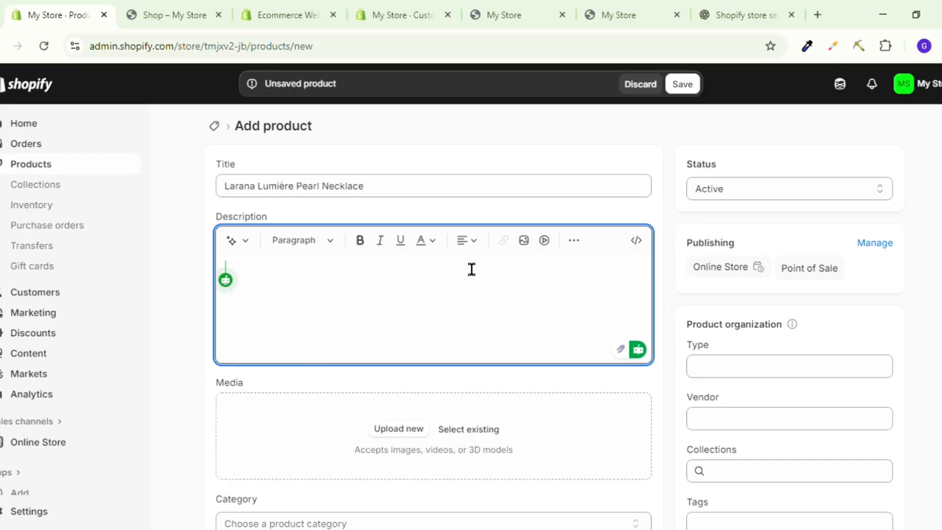
{"action": "left_click", "coordinate": [725, 12]}
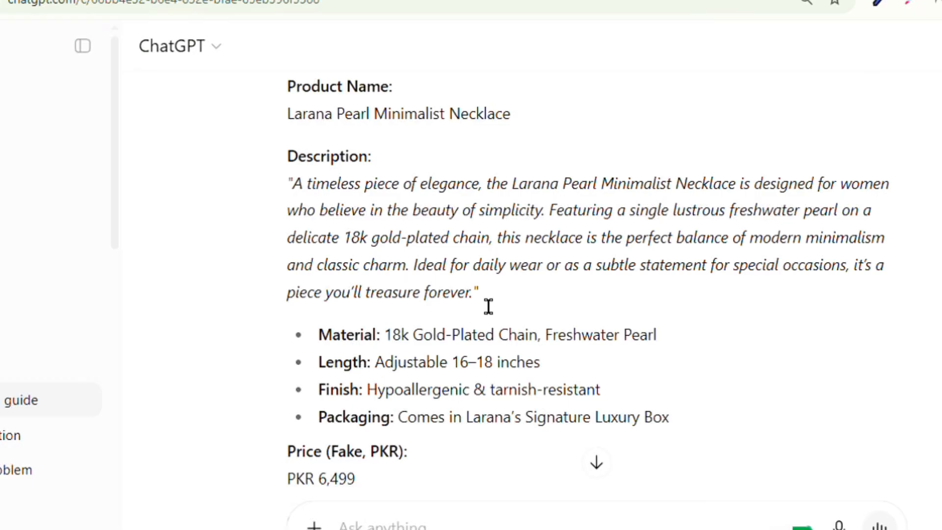
{"action": "triple_click", "coordinate": [306, 201]}
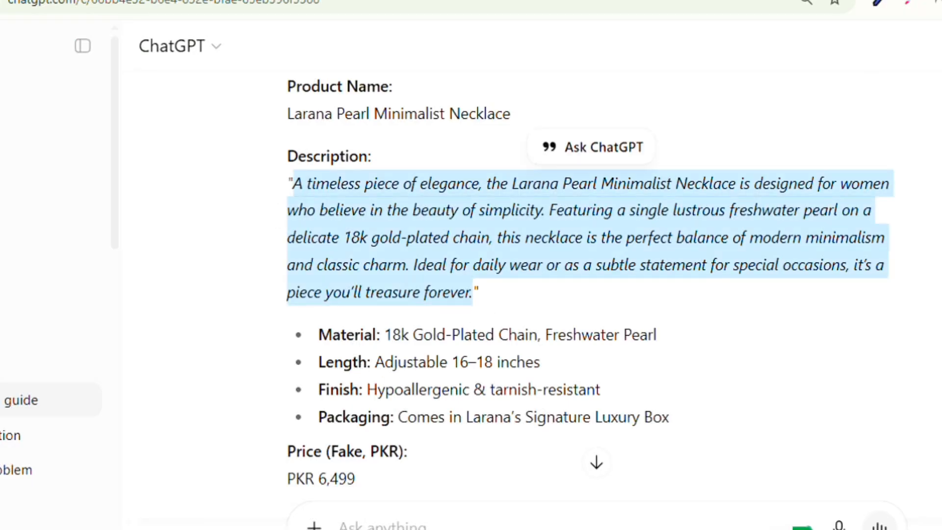
{"action": "key", "text": "ctrl+Tab"}
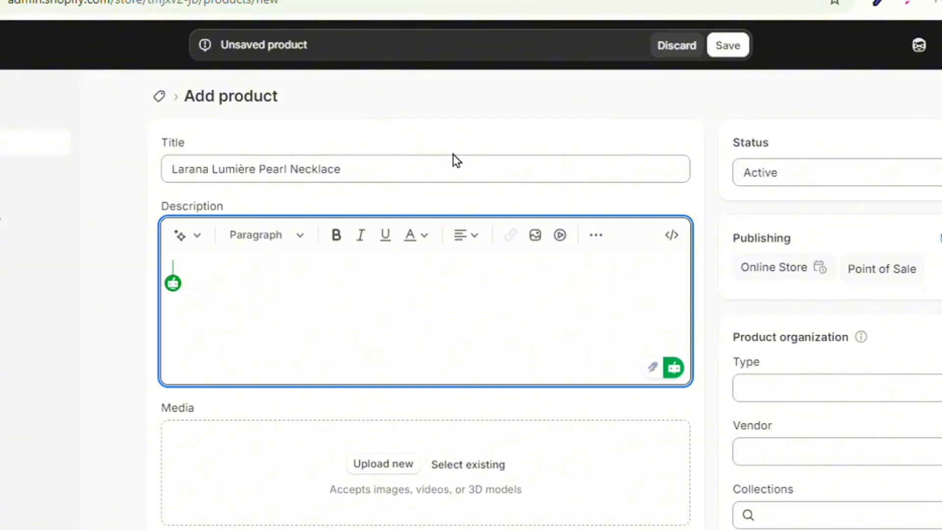
{"action": "left_click", "coordinate": [725, 27]}
{"action": "left_click_drag", "start_coordinate": [626, 382], "coordinate": [344, 210]}
{"action": "key", "text": "ctrl+c"}
{"action": "left_click", "coordinate": [79, 27]}
{"action": "key", "text": "ctrl+a"}
{"action": "key", "text": "ctrl+v"}
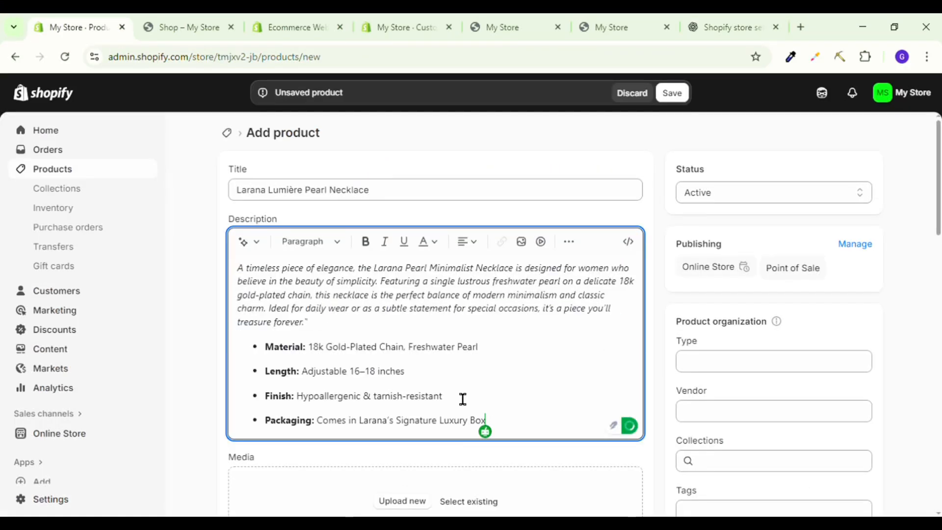
Tighten the spacing of the description's bullets and try bolding the product name "Larana Pearl Minimalist Necklace".
{"action": "left_click_drag", "start_coordinate": [487, 421], "coordinate": [265, 345]}
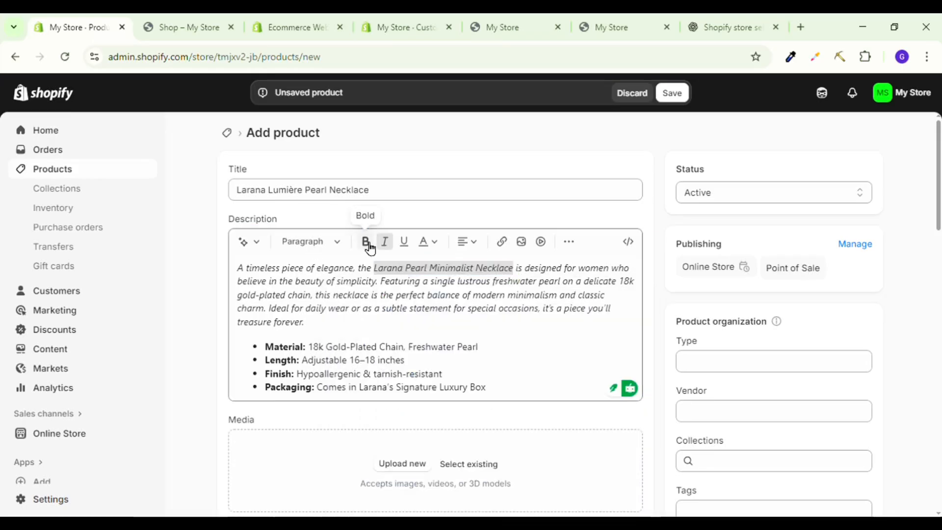
{"action": "left_click", "coordinate": [368, 242]}
Upload three pearl necklace photos as the product's media.
{"action": "scroll", "coordinate": [304, 359], "scroll_direction": "down", "scroll_amount": 2}
{"action": "scroll", "coordinate": [304, 360], "scroll_direction": "down", "scroll_amount": 1}
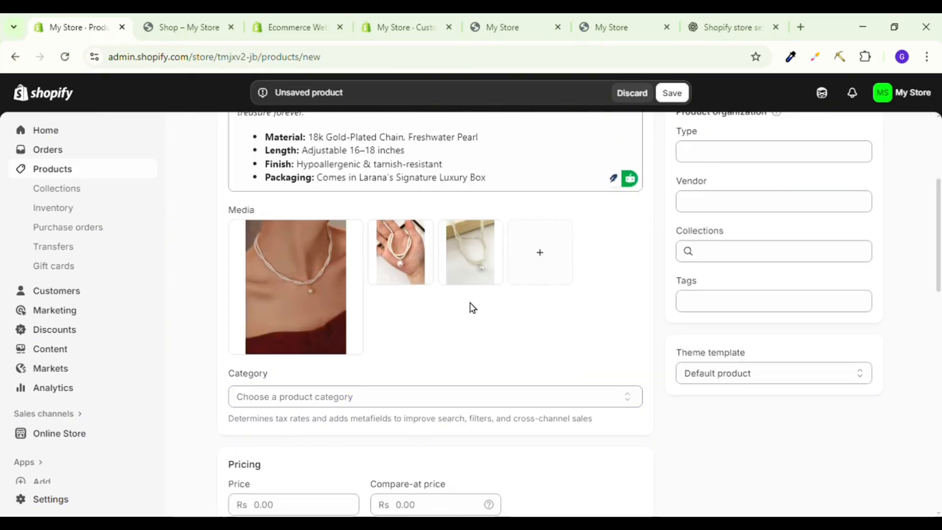
{"action": "scroll", "coordinate": [313, 201], "scroll_direction": "up", "scroll_amount": 5}
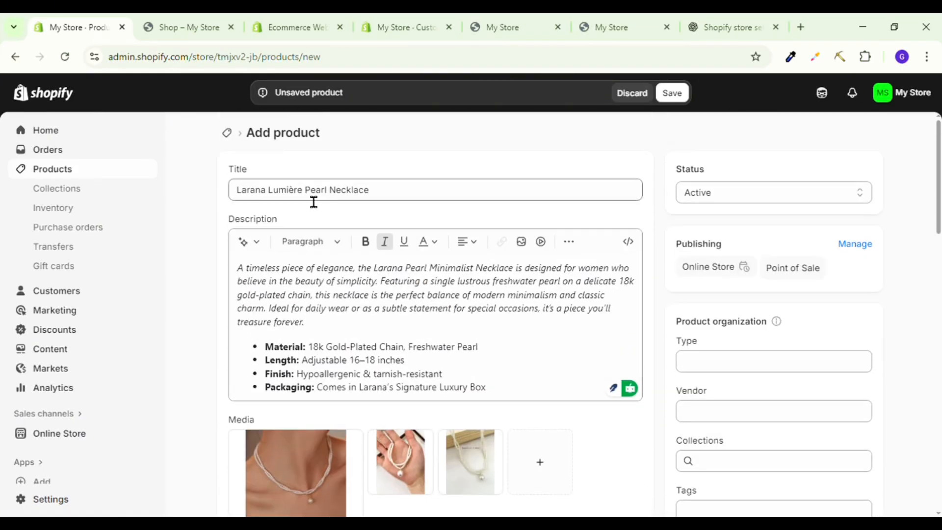
{"action": "scroll", "coordinate": [550, 361], "scroll_direction": "down", "scroll_amount": 3}
{"action": "scroll", "coordinate": [529, 360], "scroll_direction": "down", "scroll_amount": 2}
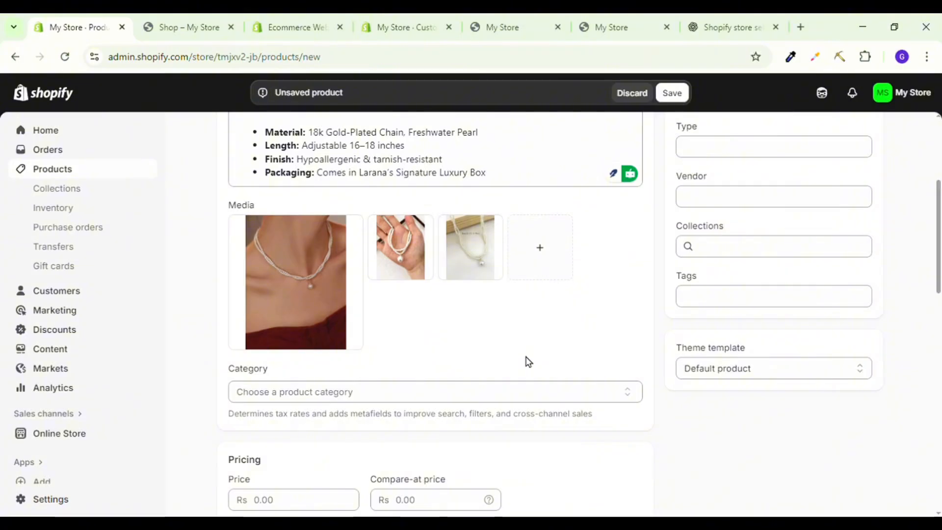
Set the product's price to Rs 6,499 and its compare-at price to Rs 10,000.
{"action": "scroll", "coordinate": [527, 361], "scroll_direction": "down", "scroll_amount": 1}
{"action": "scroll", "coordinate": [331, 307], "scroll_direction": "down", "scroll_amount": 4}
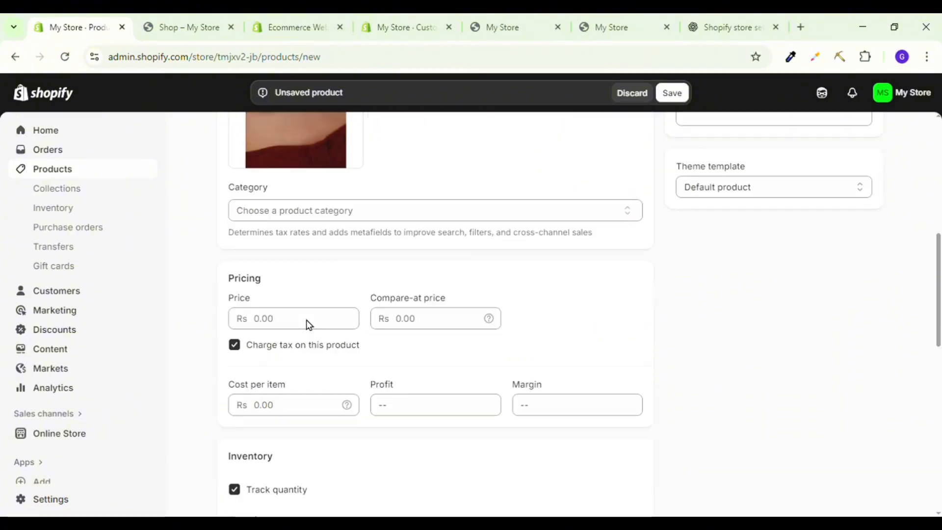
{"action": "left_click", "coordinate": [301, 293]}
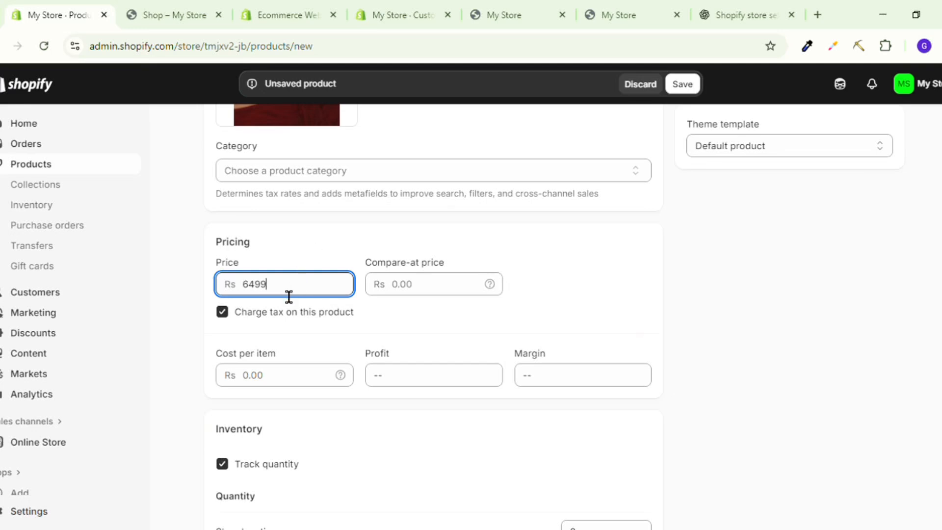
{"action": "left_click", "coordinate": [436, 301]}
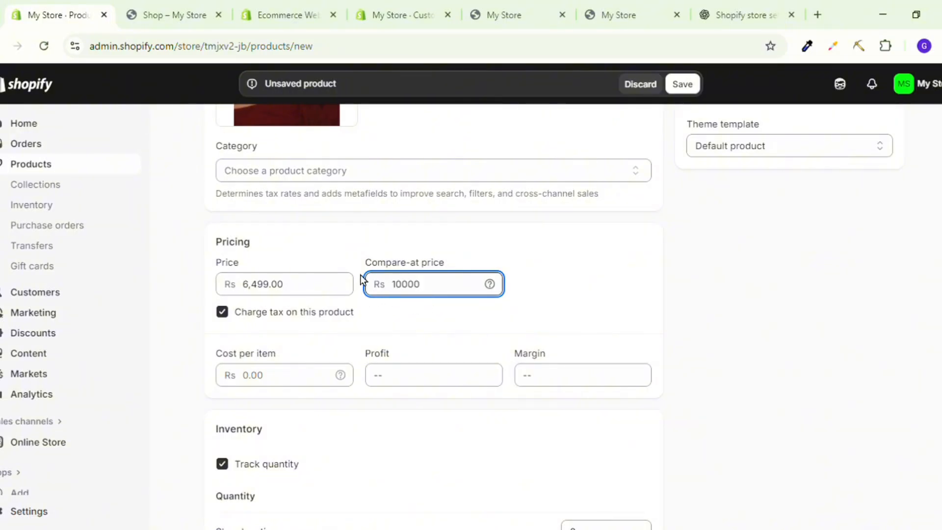
{"action": "left_click", "coordinate": [353, 250]}
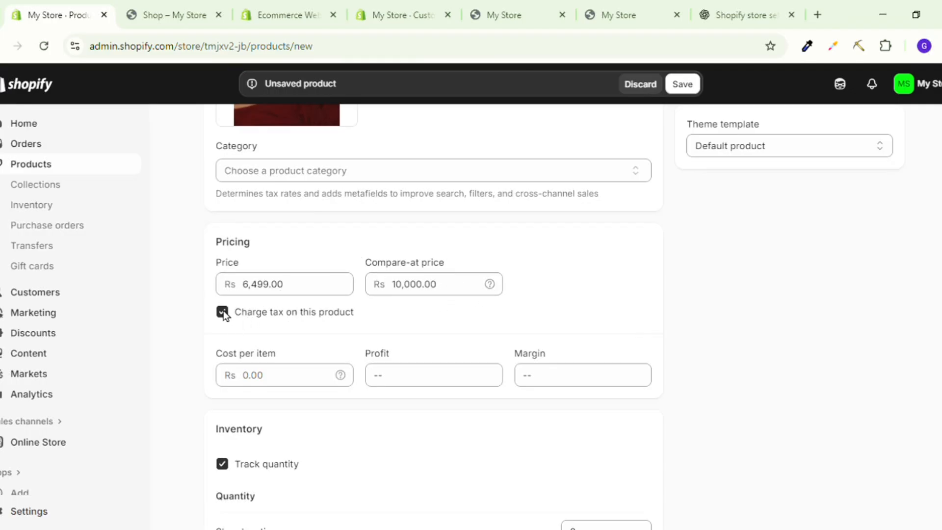
Turn off charging tax on the product and disable quantity tracking, leaving the cost per item empty.
{"action": "scroll", "coordinate": [296, 299], "scroll_direction": "down", "scroll_amount": 1}
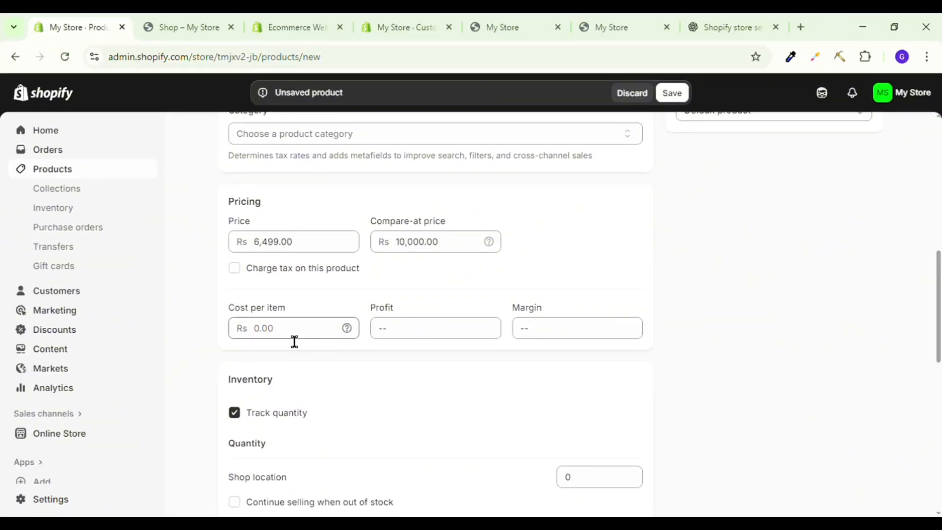
{"action": "left_click", "coordinate": [295, 341]}
{"action": "scroll", "coordinate": [261, 370], "scroll_direction": "down", "scroll_amount": 1}
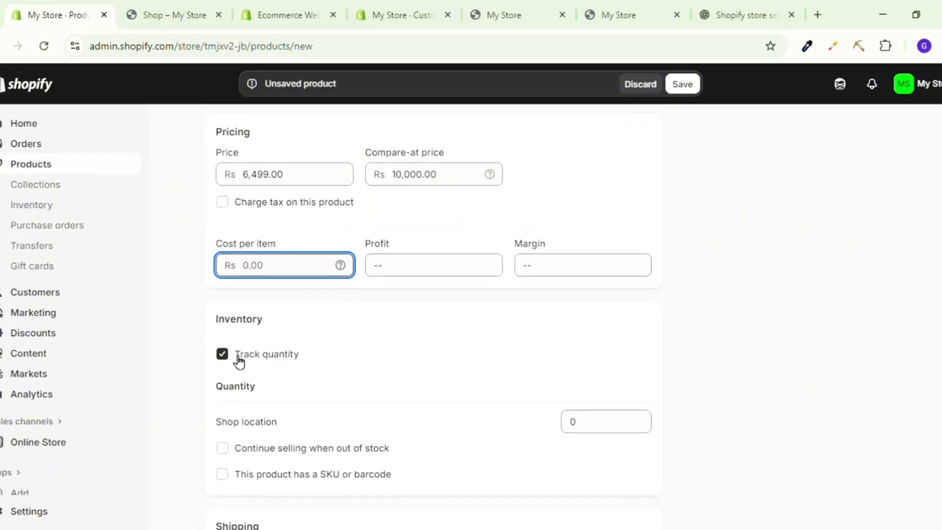
{"action": "scroll", "coordinate": [238, 361], "scroll_direction": "down", "scroll_amount": 2}
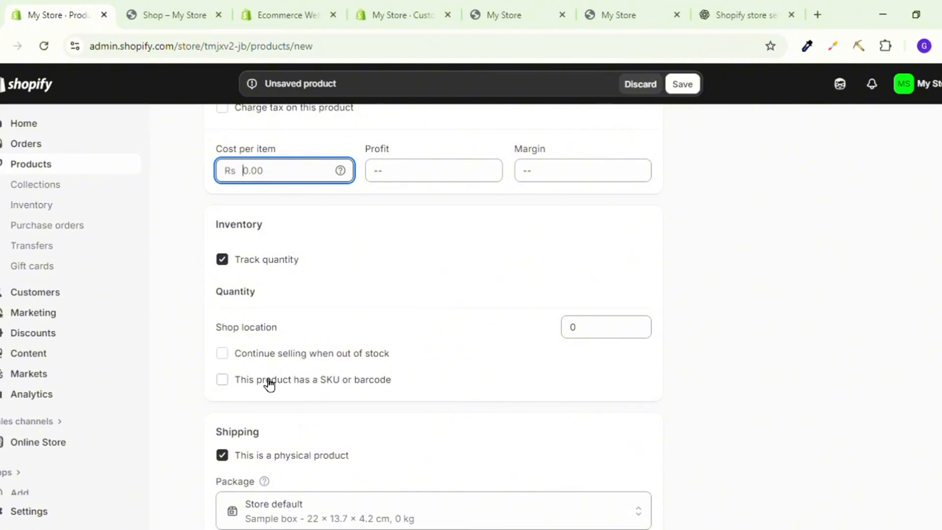
{"action": "left_click", "coordinate": [225, 261]}
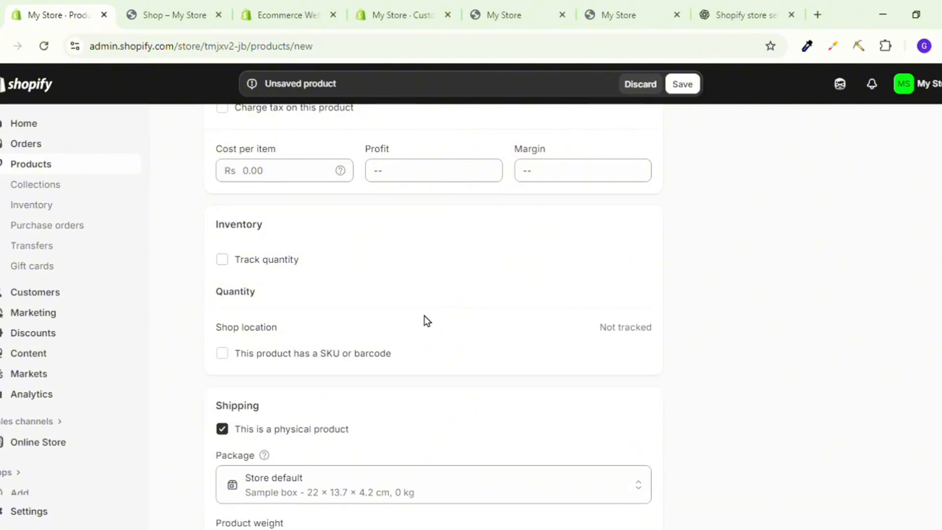
Review the product's shipping, variants and search engine listing sections.
{"action": "scroll", "coordinate": [426, 320], "scroll_direction": "down", "scroll_amount": 3}
{"action": "mouse_move", "coordinate": [265, 307]}
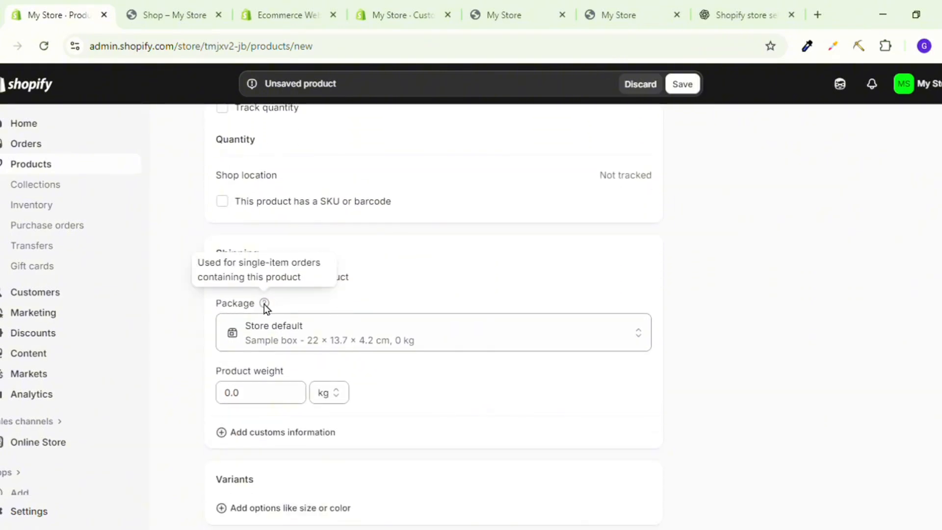
{"action": "scroll", "coordinate": [342, 304], "scroll_direction": "down", "scroll_amount": 4}
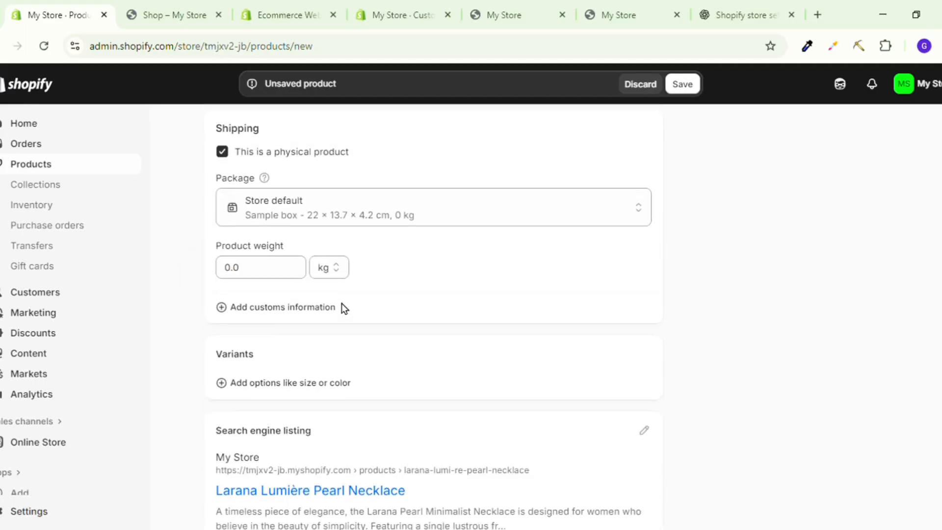
{"action": "scroll", "coordinate": [336, 320], "scroll_direction": "down", "scroll_amount": 1}
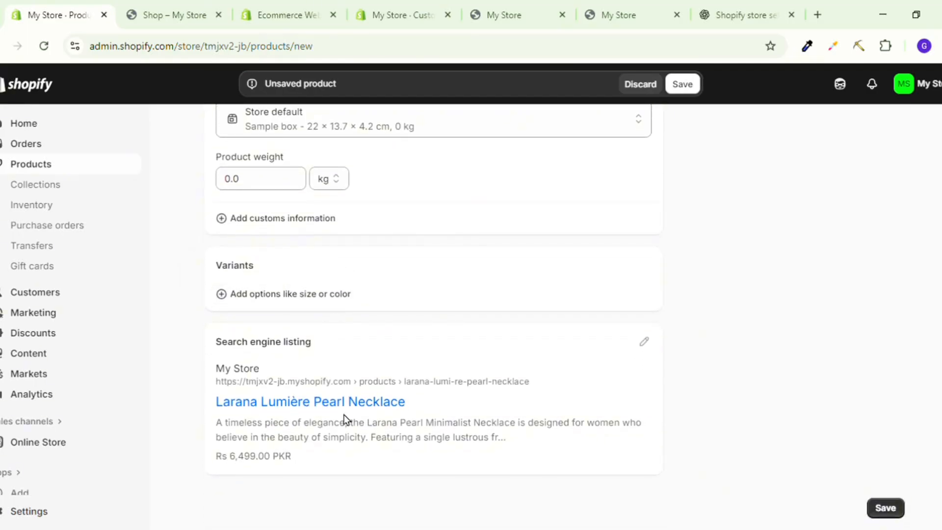
{"action": "scroll", "coordinate": [483, 385], "scroll_direction": "up", "scroll_amount": 15}
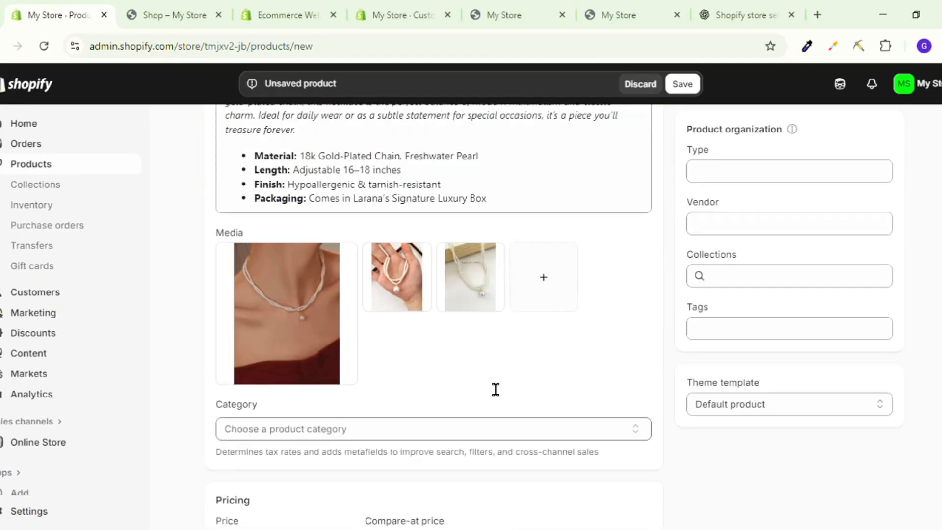
{"action": "scroll", "coordinate": [749, 314], "scroll_direction": "down", "scroll_amount": 1}
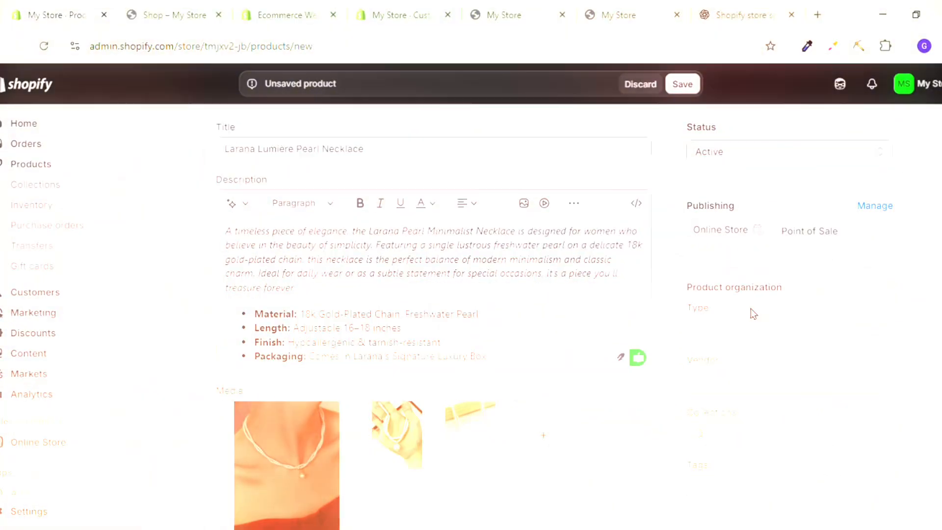
Add a new collection titled "Necklace" from the product's organization settings.
{"action": "left_click", "coordinate": [758, 331]}
{"action": "scroll", "coordinate": [750, 314], "scroll_direction": "down", "scroll_amount": 2}
{"action": "scroll", "coordinate": [739, 293], "scroll_direction": "down", "scroll_amount": 2}
{"action": "left_click", "coordinate": [744, 279]}
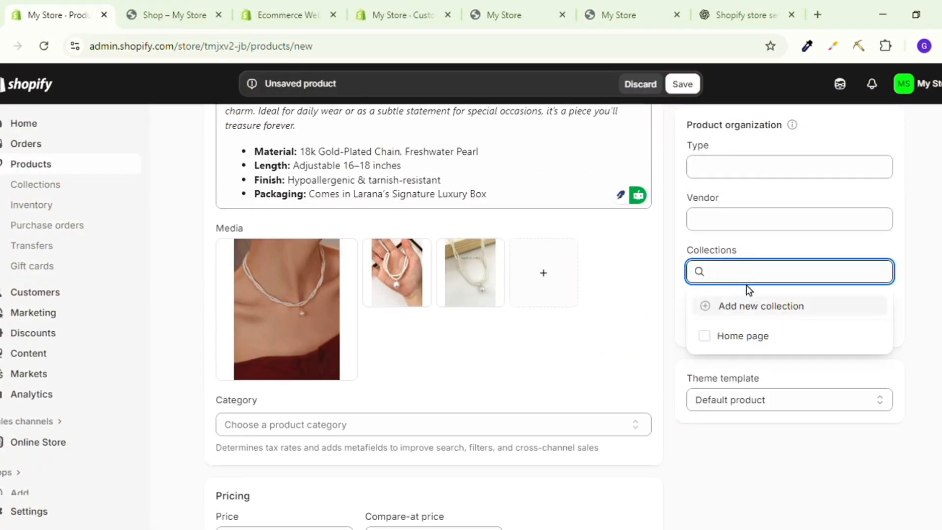
{"action": "left_click", "coordinate": [731, 307]}
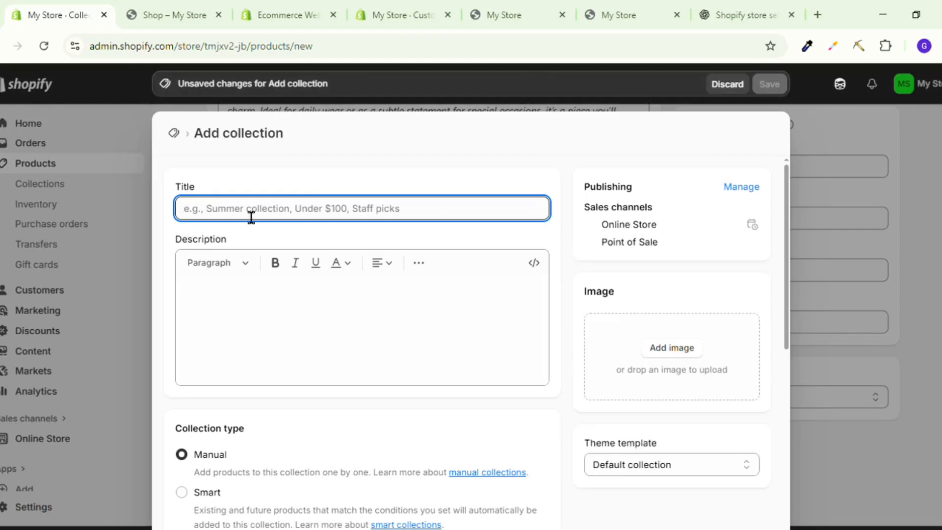
{"action": "type", "text": "Necklace"}
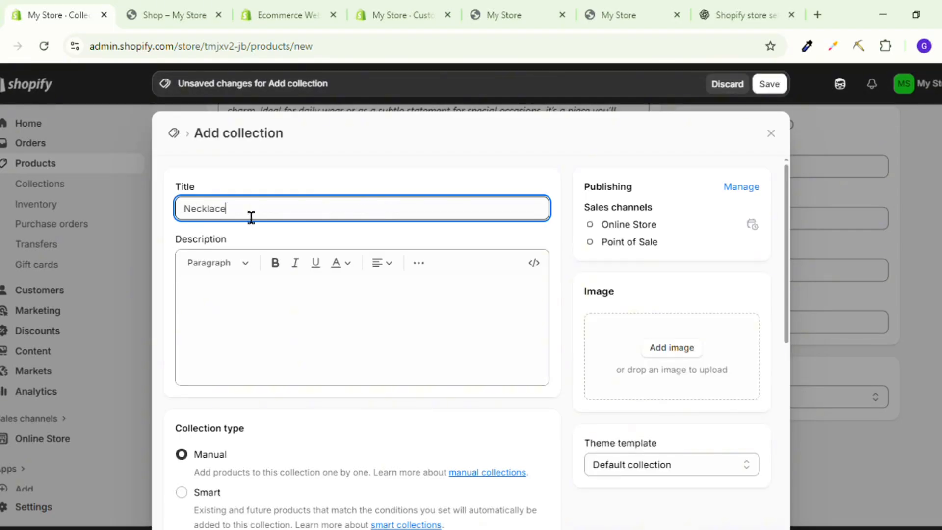
Look at the Smart option, set the Necklace collection type to Manual and save the collection.
{"action": "left_click", "coordinate": [312, 301]}
{"action": "scroll", "coordinate": [319, 361], "scroll_direction": "down", "scroll_amount": 2}
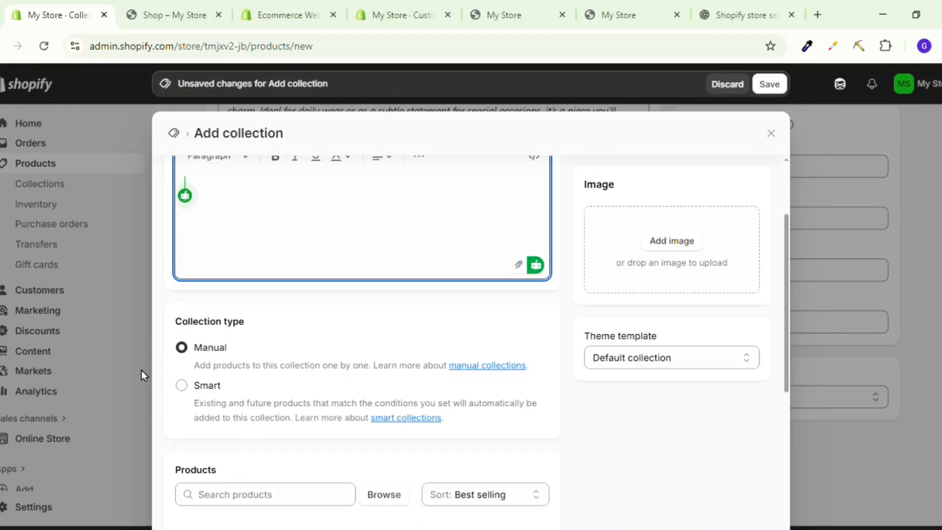
{"action": "left_click", "coordinate": [192, 390]}
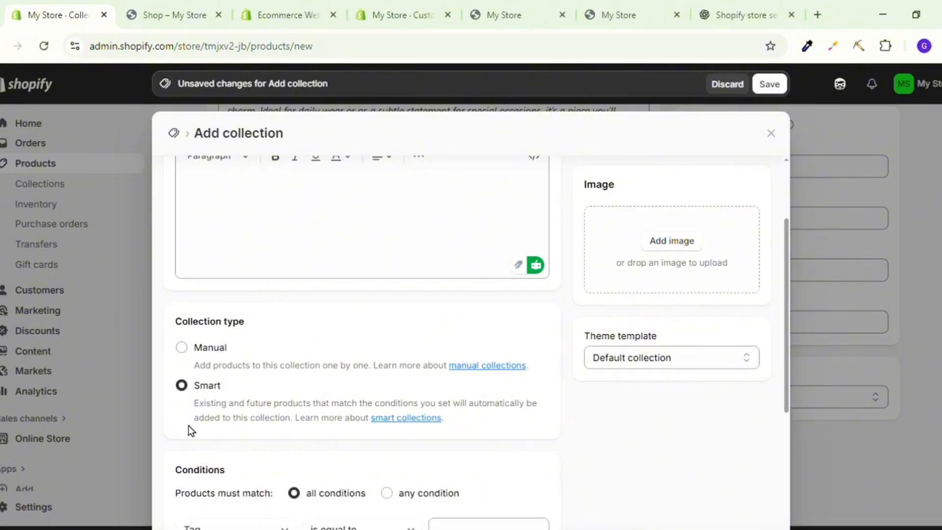
{"action": "scroll", "coordinate": [220, 432], "scroll_direction": "down", "scroll_amount": 1}
{"action": "scroll", "coordinate": [670, 206], "scroll_direction": "up", "scroll_amount": 3}
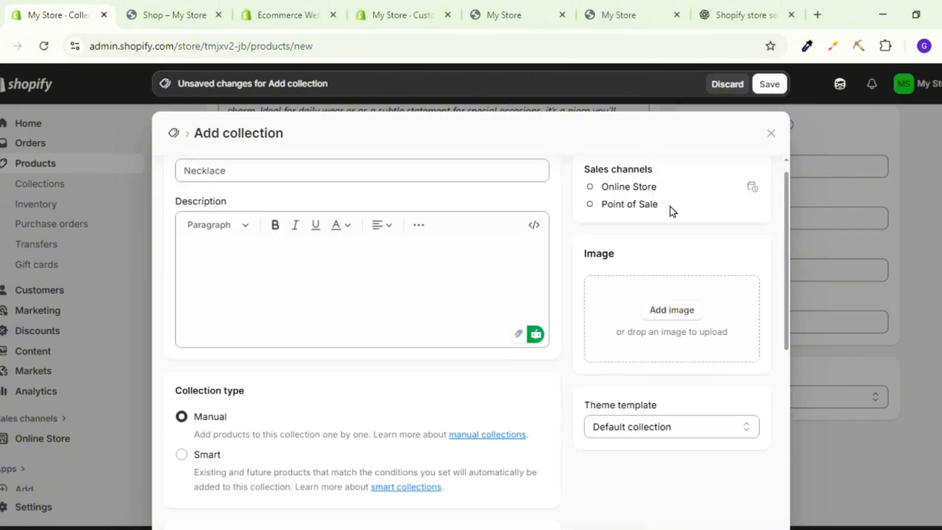
{"action": "left_click", "coordinate": [770, 86]}
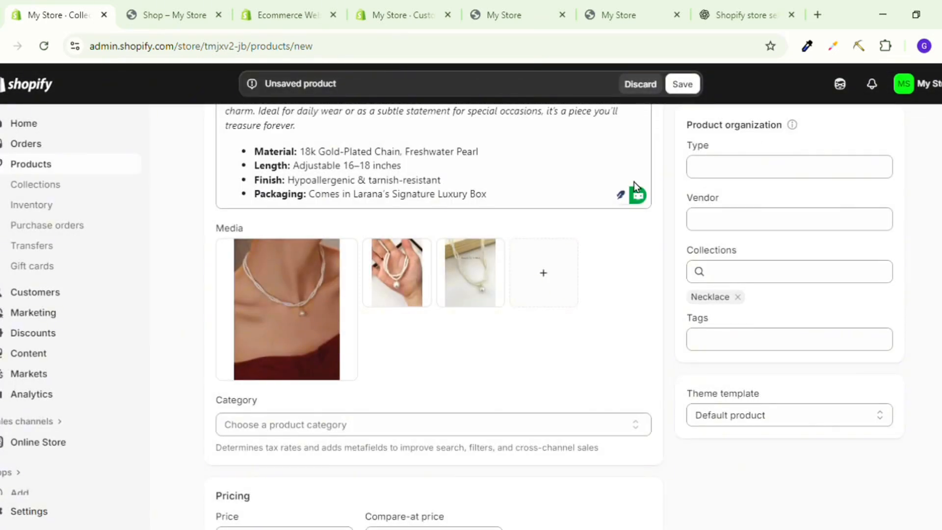
Save the product and check its card, photos and prices on the storefront's home page.
{"action": "scroll", "coordinate": [633, 182], "scroll_direction": "up", "scroll_amount": 4}
{"action": "left_click", "coordinate": [696, 90]}
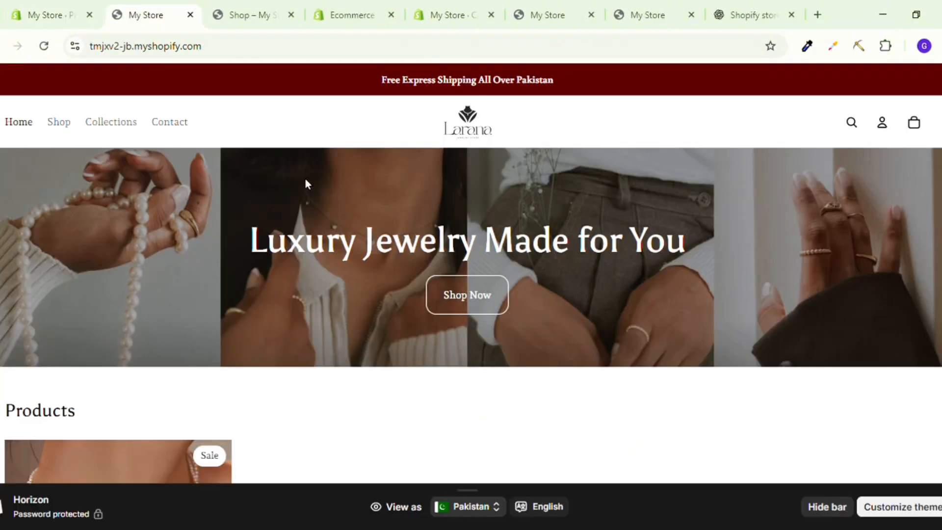
{"action": "scroll", "coordinate": [305, 182], "scroll_direction": "down", "scroll_amount": 5}
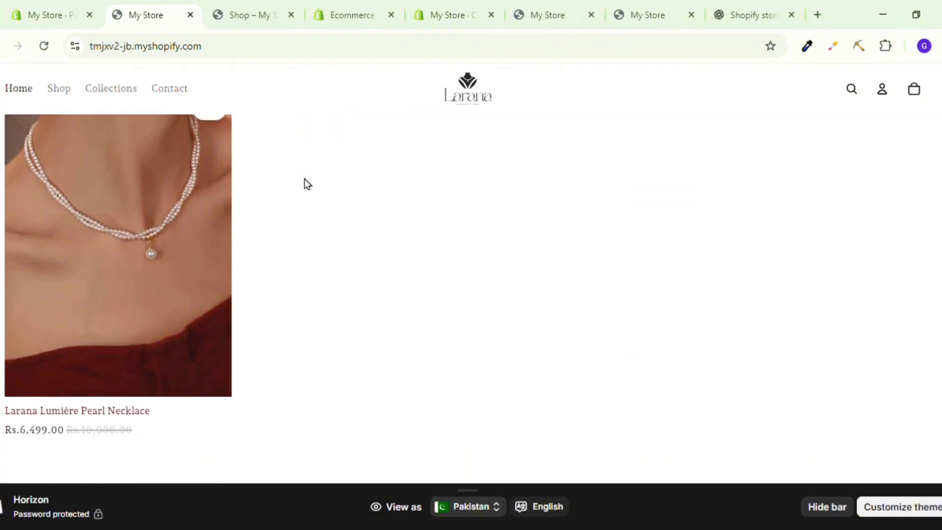
{"action": "scroll", "coordinate": [305, 181], "scroll_direction": "down", "scroll_amount": 2}
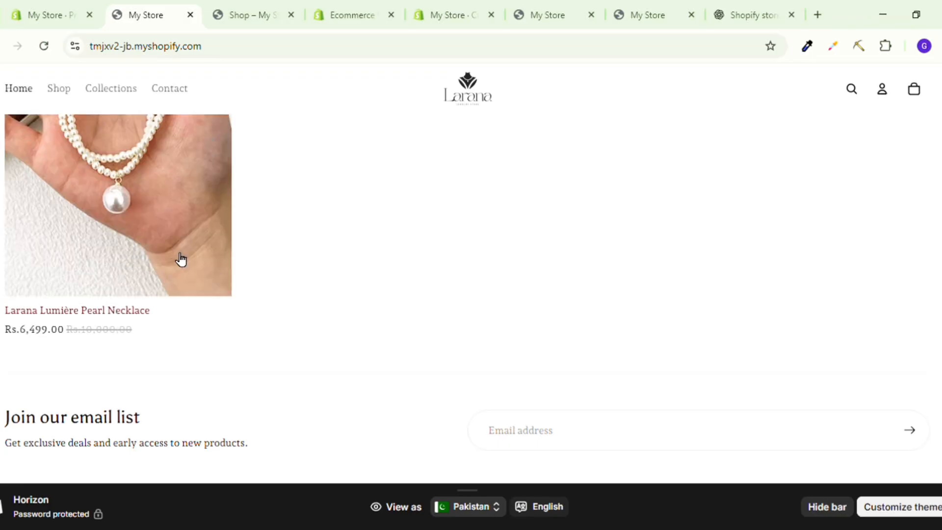
{"action": "scroll", "coordinate": [181, 259], "scroll_direction": "up", "scroll_amount": 3}
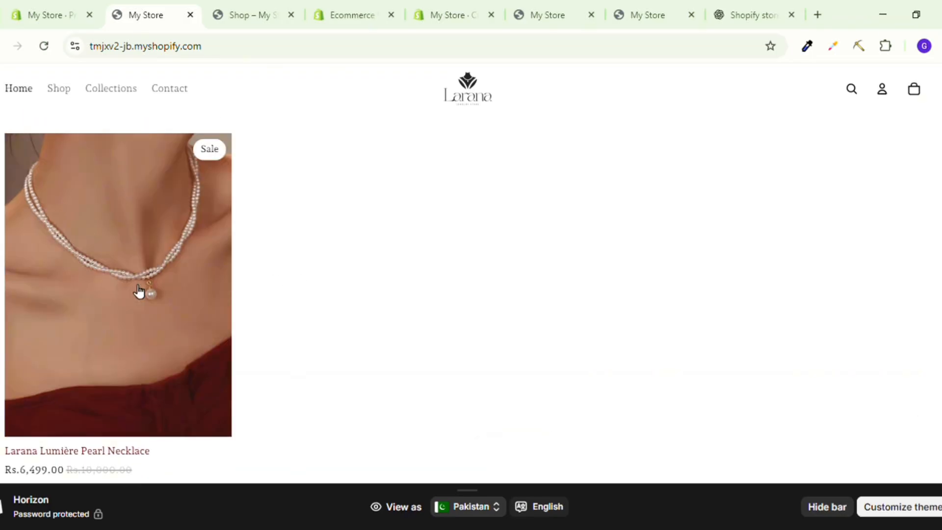
{"action": "mouse_move", "coordinate": [121, 271]}
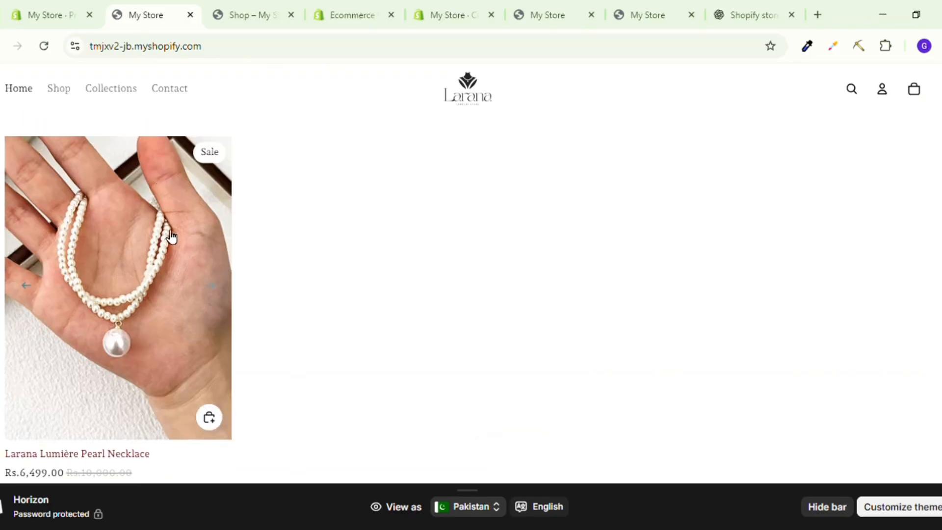
{"action": "scroll", "coordinate": [170, 235], "scroll_direction": "up", "scroll_amount": 5}
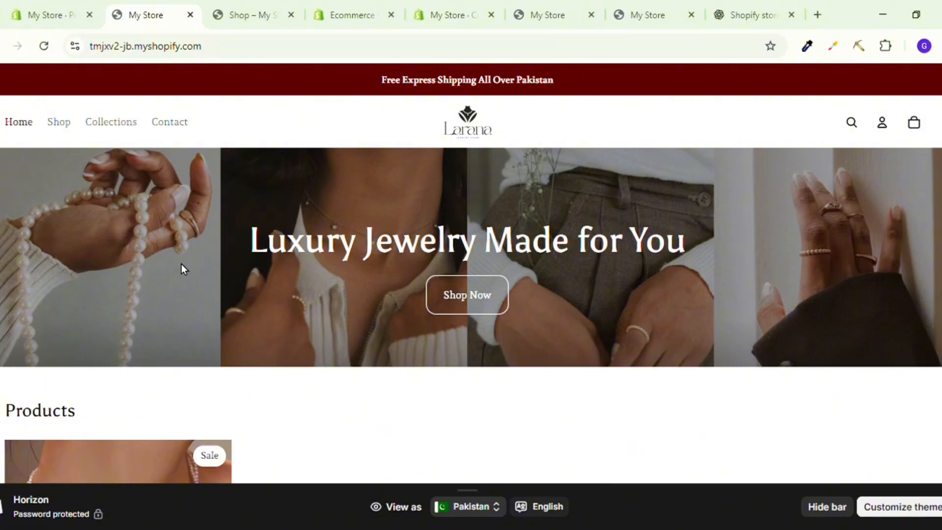
Open the Larana Lumière Pearl Necklace product page on the storefront and review its photos, prices and description.
{"action": "scroll", "coordinate": [181, 267], "scroll_direction": "down", "scroll_amount": 5}
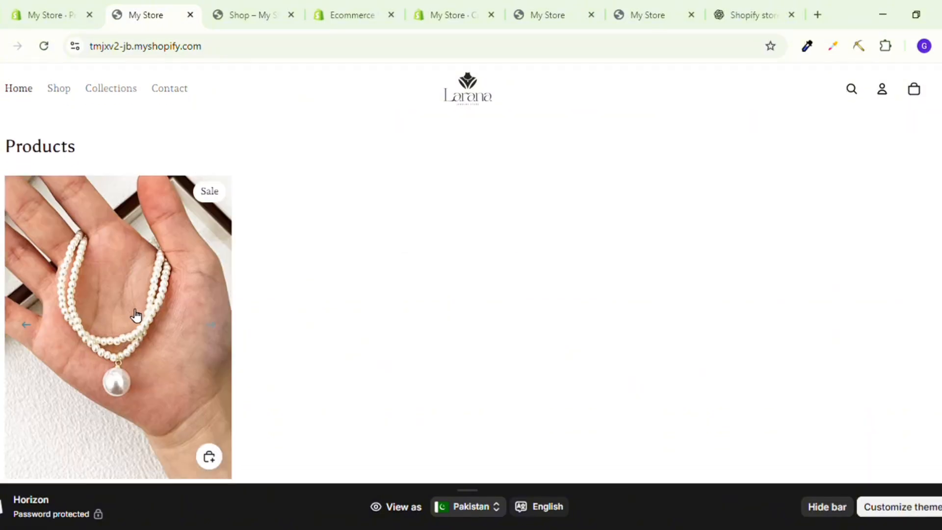
{"action": "scroll", "coordinate": [130, 328], "scroll_direction": "down", "scroll_amount": 2}
{"action": "left_click", "coordinate": [112, 272]}
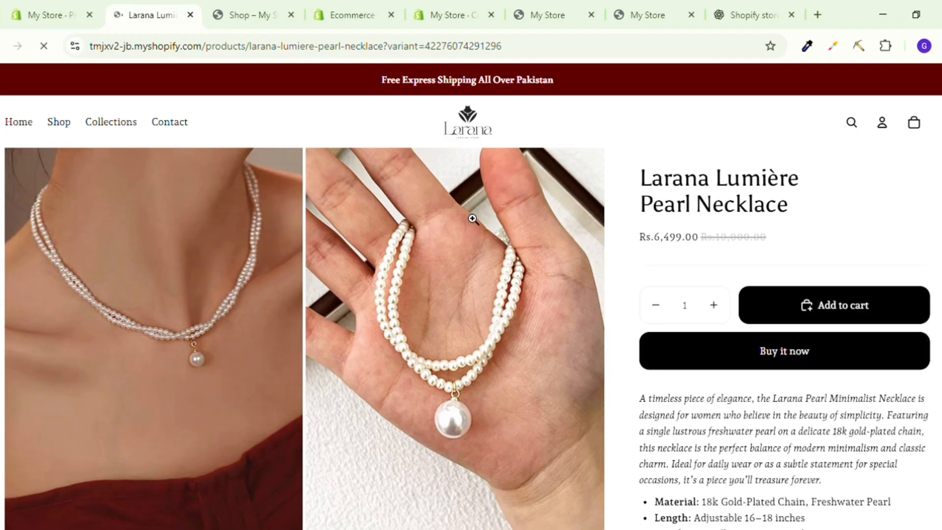
{"action": "scroll", "coordinate": [438, 294], "scroll_direction": "down", "scroll_amount": 1}
{"action": "scroll", "coordinate": [438, 295], "scroll_direction": "down", "scroll_amount": 10}
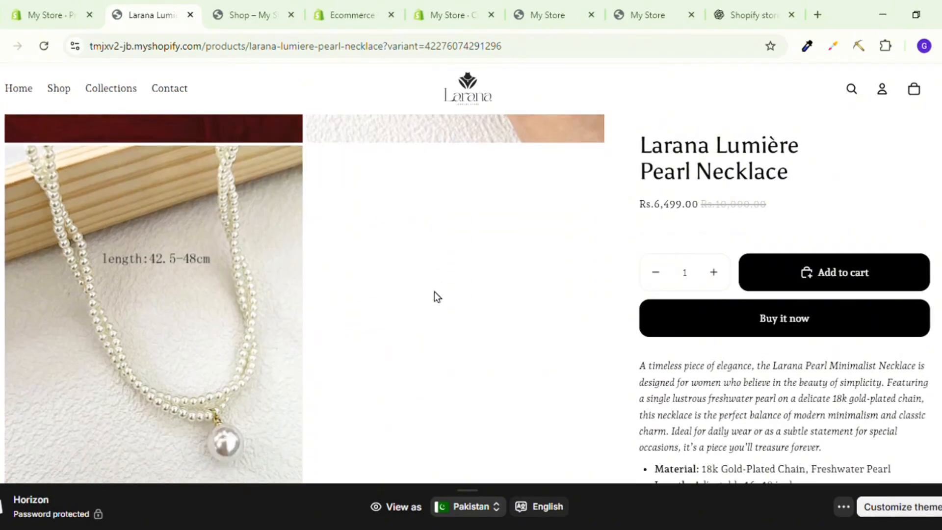
{"action": "scroll", "coordinate": [219, 320], "scroll_direction": "up", "scroll_amount": 5}
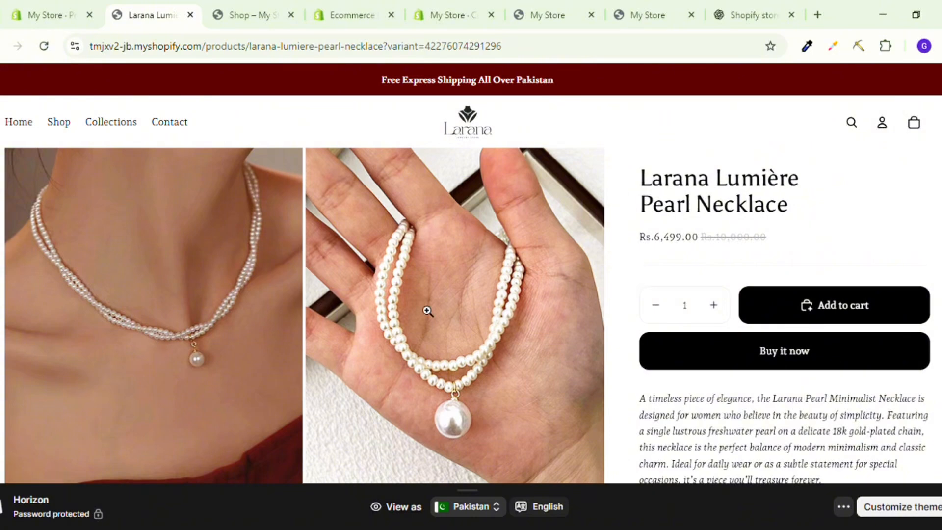
{"action": "scroll", "coordinate": [316, 334], "scroll_direction": "down", "scroll_amount": 1}
{"action": "scroll", "coordinate": [316, 335], "scroll_direction": "up", "scroll_amount": 1}
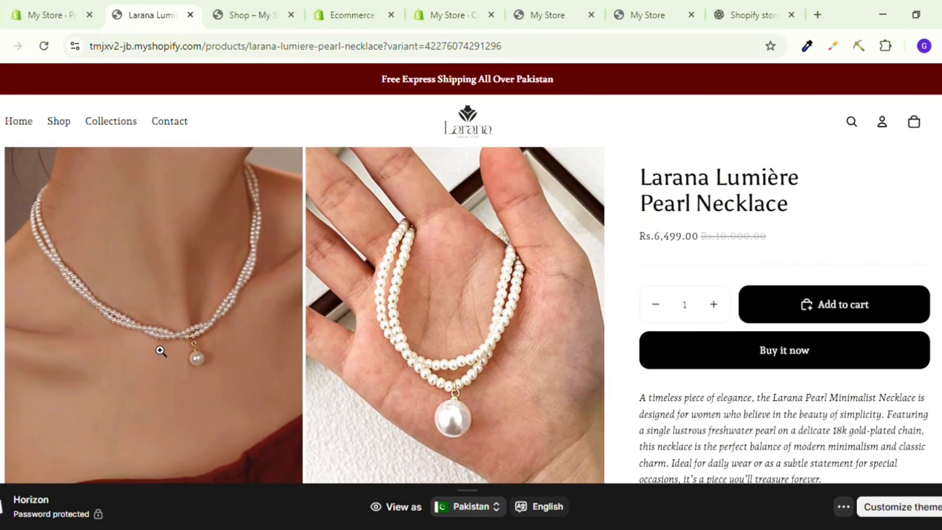
{"action": "scroll", "coordinate": [160, 351], "scroll_direction": "down", "scroll_amount": 1}
{"action": "scroll", "coordinate": [161, 350], "scroll_direction": "down", "scroll_amount": 3}
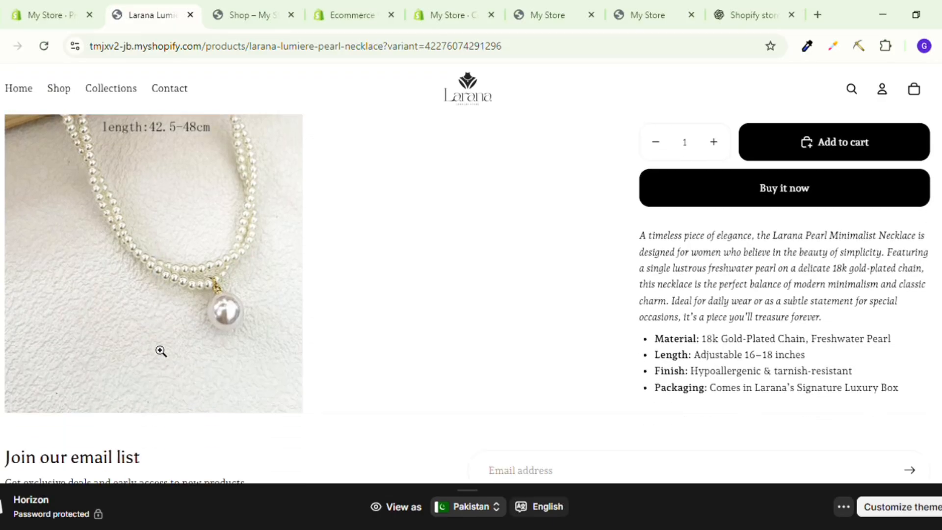
{"action": "scroll", "coordinate": [195, 220], "scroll_direction": "up", "scroll_amount": 5}
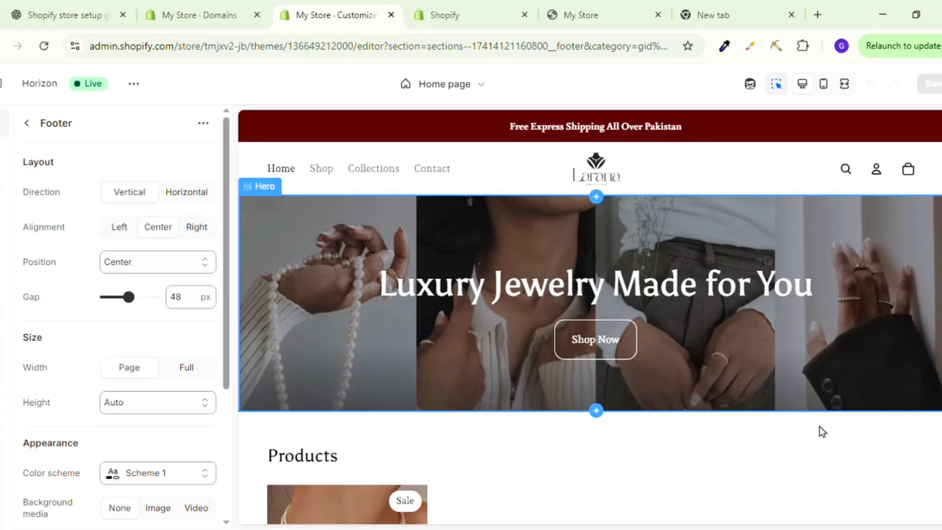
Add a Marquee section to the home page template between the product list and the footer.
{"action": "scroll", "coordinate": [629, 302], "scroll_direction": "down", "scroll_amount": 2}
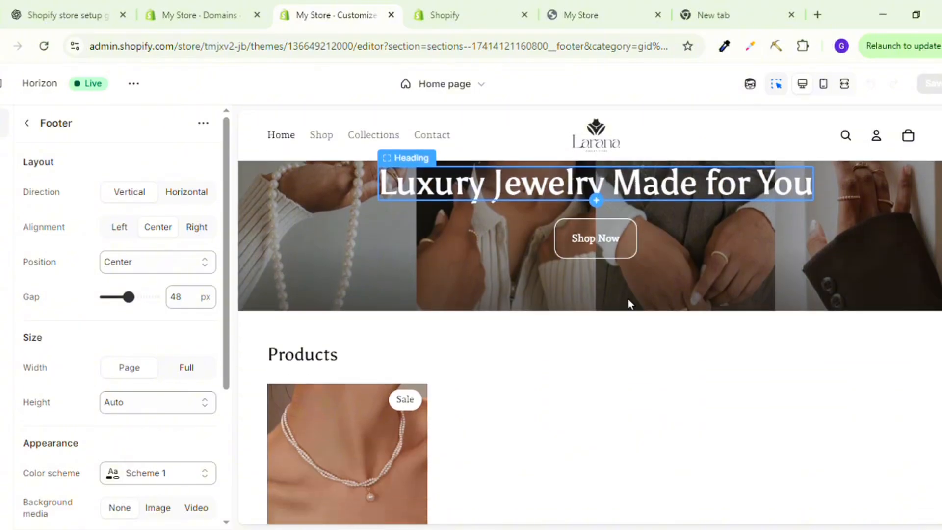
{"action": "scroll", "coordinate": [628, 302], "scroll_direction": "down", "scroll_amount": 6}
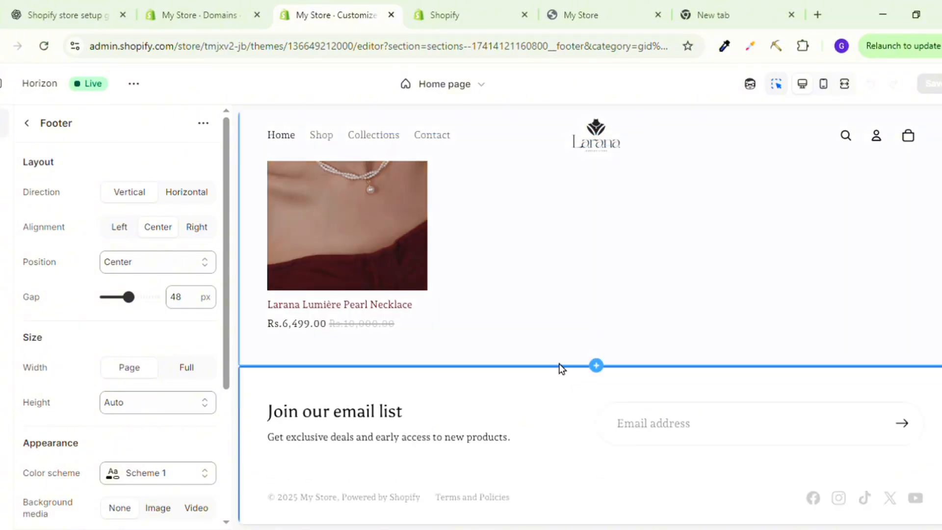
{"action": "left_click", "coordinate": [596, 365]}
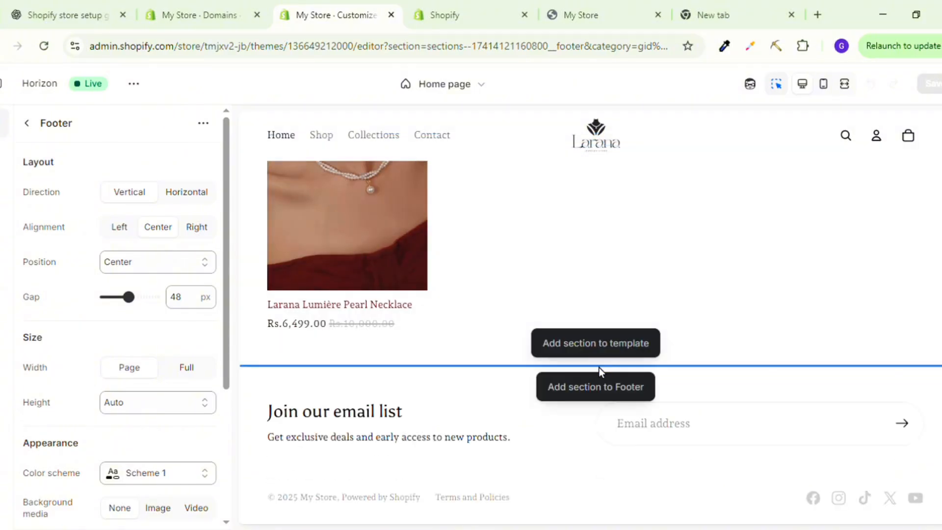
{"action": "left_click", "coordinate": [611, 343]}
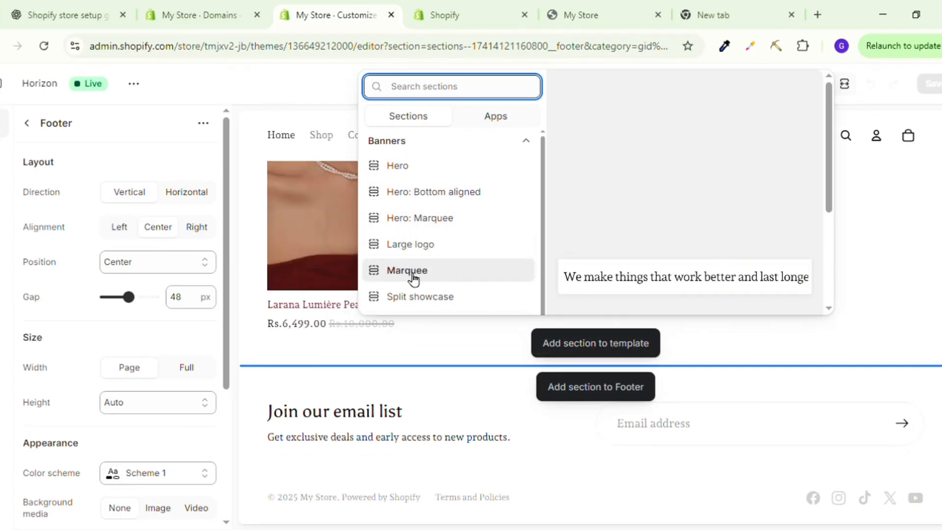
{"action": "scroll", "coordinate": [425, 284], "scroll_direction": "down", "scroll_amount": 2}
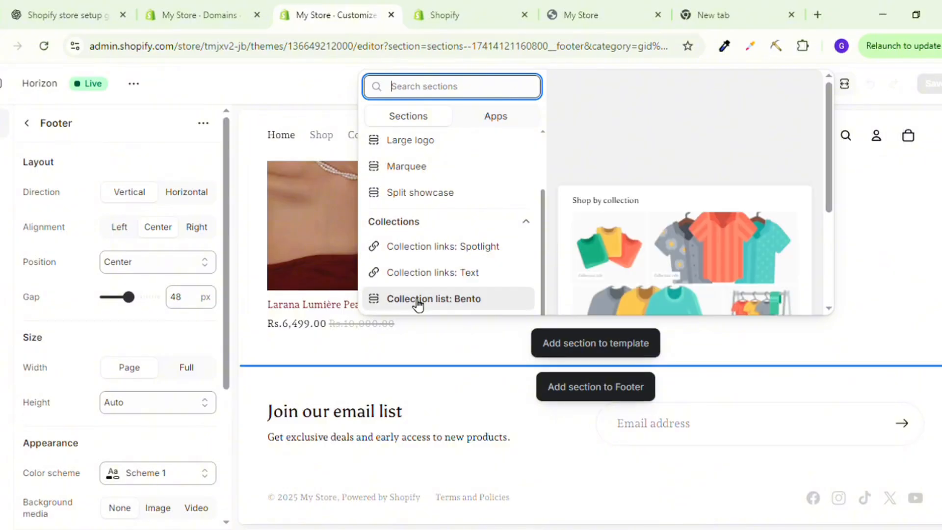
{"action": "left_click", "coordinate": [398, 179]}
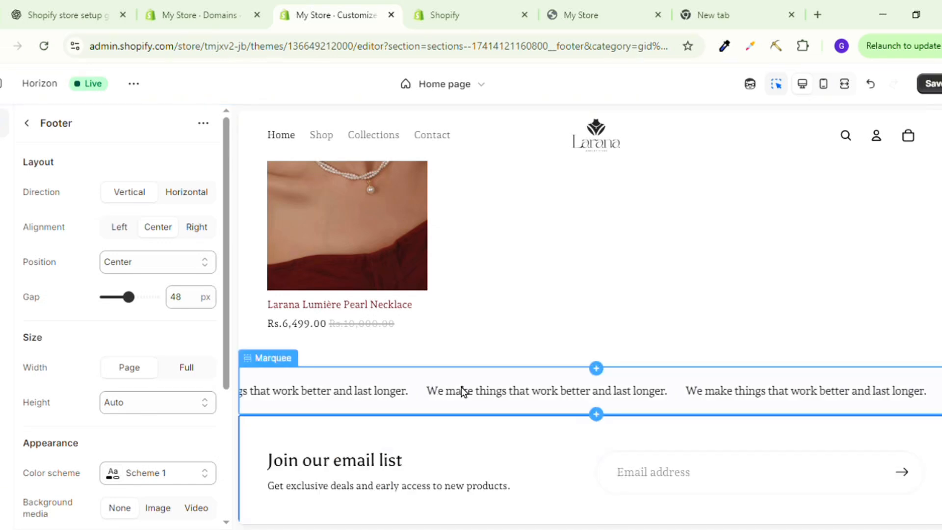
{"action": "left_click", "coordinate": [461, 391]}
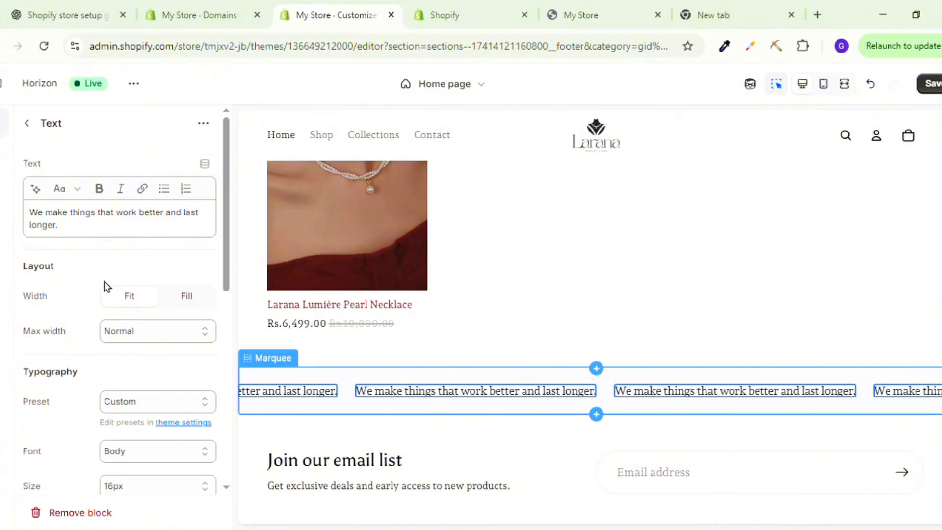
{"action": "left_click", "coordinate": [109, 226]}
{"action": "key", "text": "ctrl+a"}
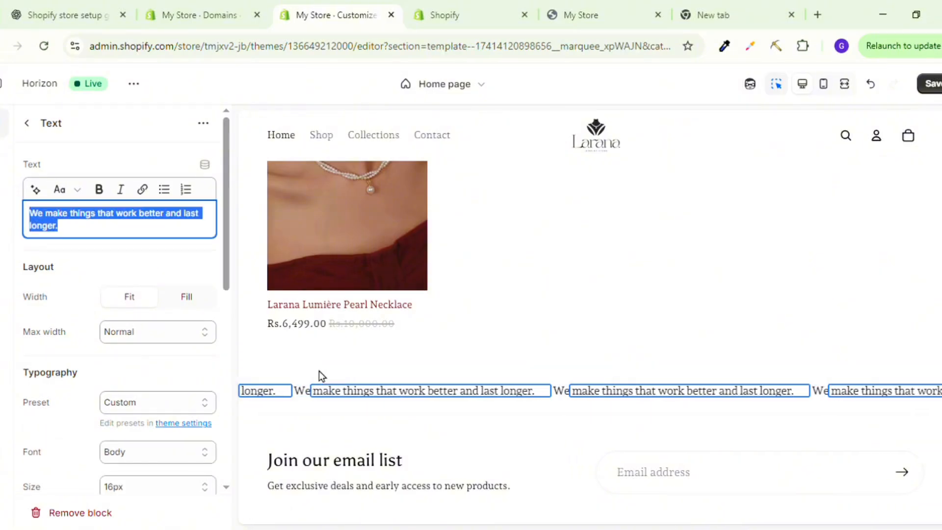
{"action": "key", "text": "super+v"}
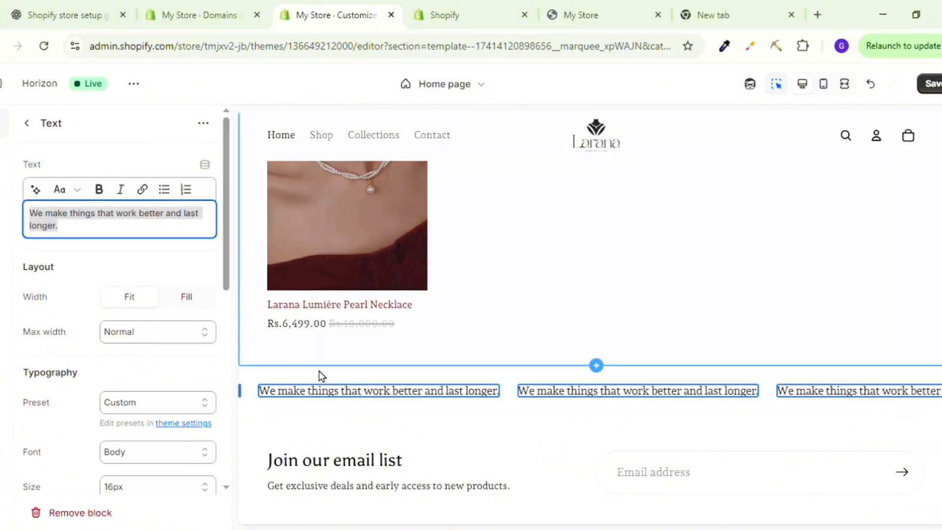
Set the Marquee section's color scheme to Scheme 2.
{"action": "left_click", "coordinate": [319, 371]}
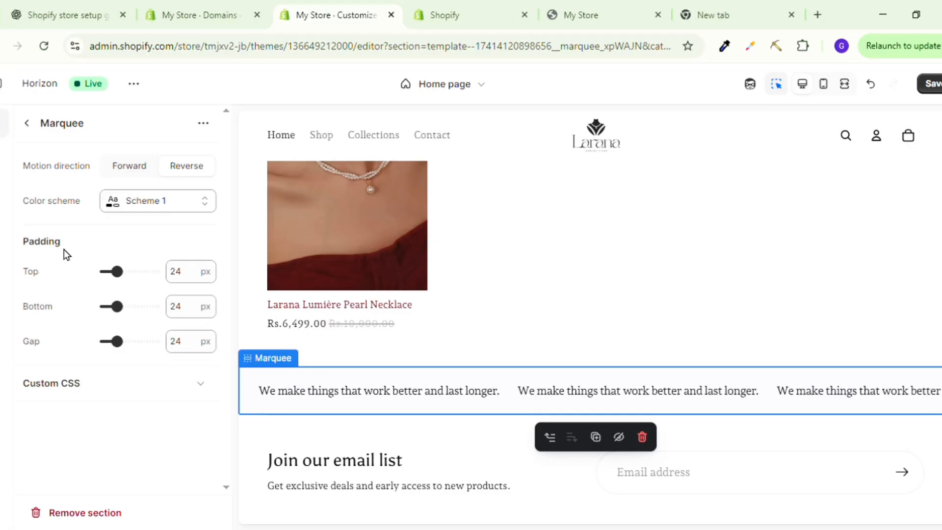
{"action": "left_click", "coordinate": [150, 209]}
{"action": "left_click", "coordinate": [157, 284]}
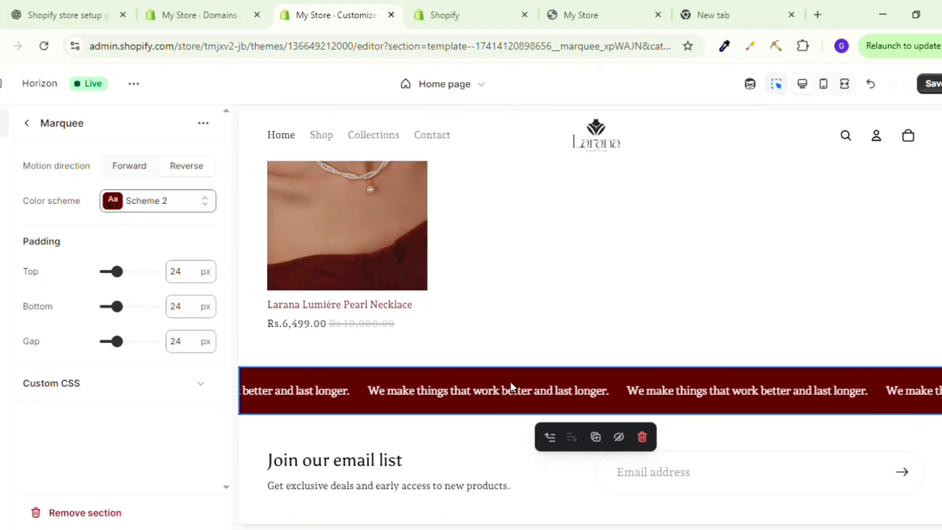
Replace the marquee text with "Sale is live Now", and rework it into "Shop the Lumière Collection & Save 15% ✨".
{"action": "left_click", "coordinate": [437, 396]}
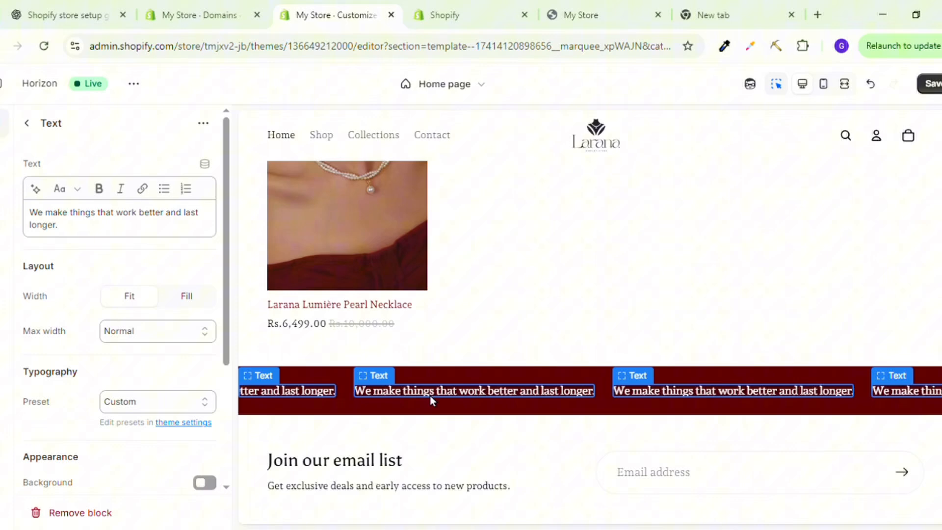
{"action": "triple_click", "coordinate": [106, 230]}
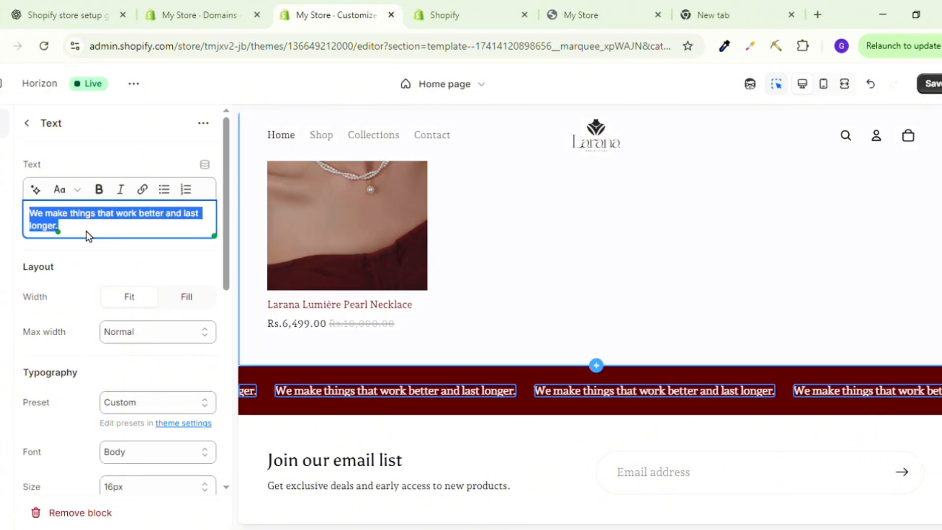
{"action": "key", "text": "BackSpace"}
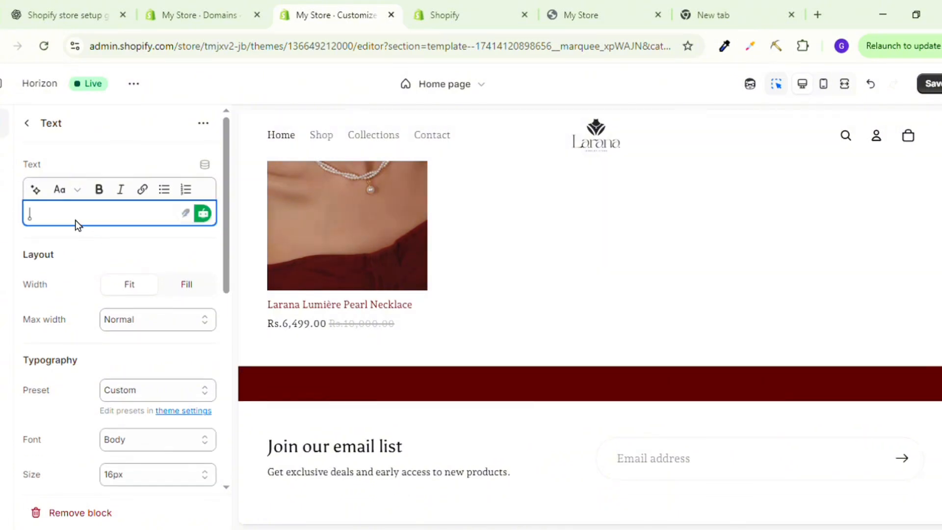
{"action": "type", "text": "Sale is live Now"}
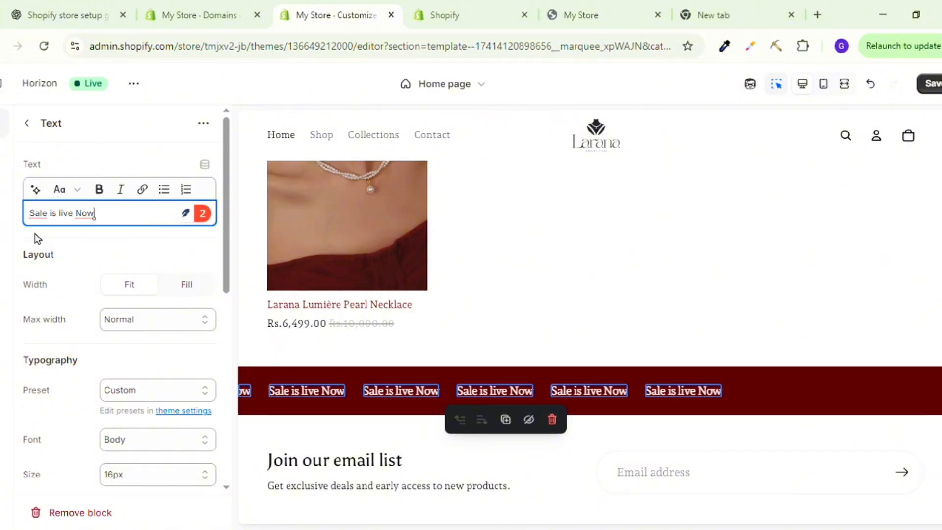
{"action": "key", "text": "ctrl+a"}
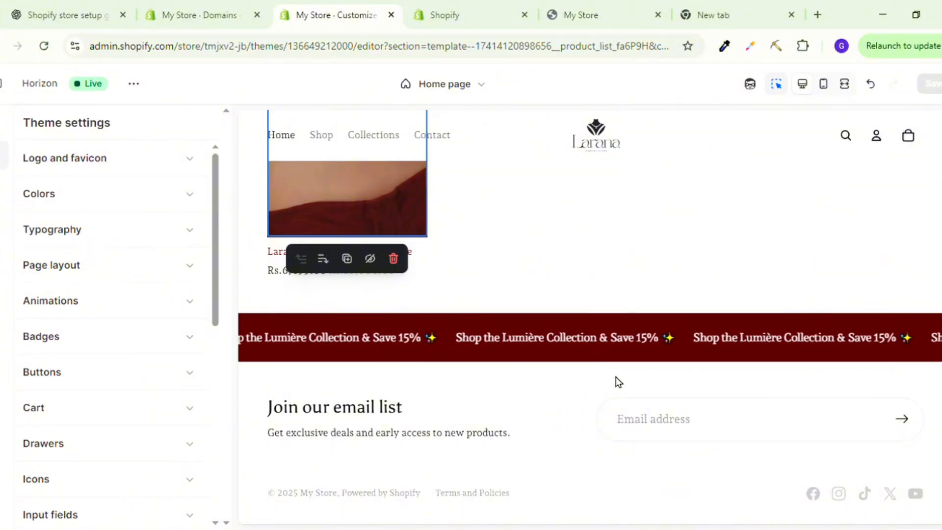
Add a Collection list: Bento section to the home page template below the marquee and check its collection cards.
{"action": "mouse_move", "coordinate": [598, 363]}
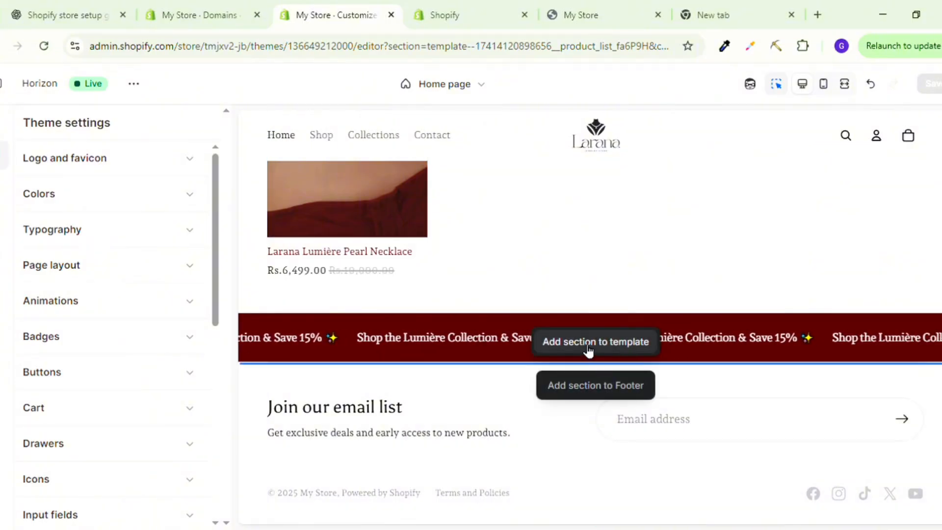
{"action": "left_click", "coordinate": [584, 346]}
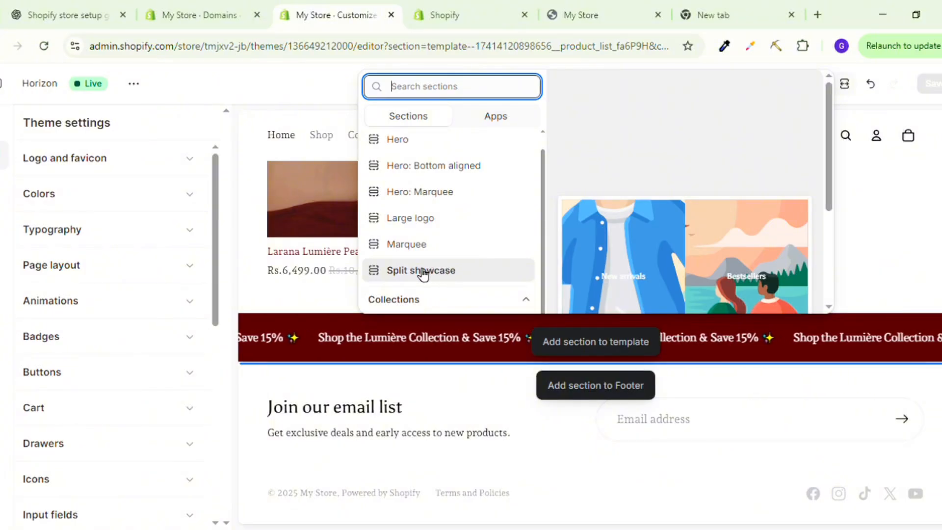
{"action": "scroll", "coordinate": [416, 268], "scroll_direction": "down", "scroll_amount": 3}
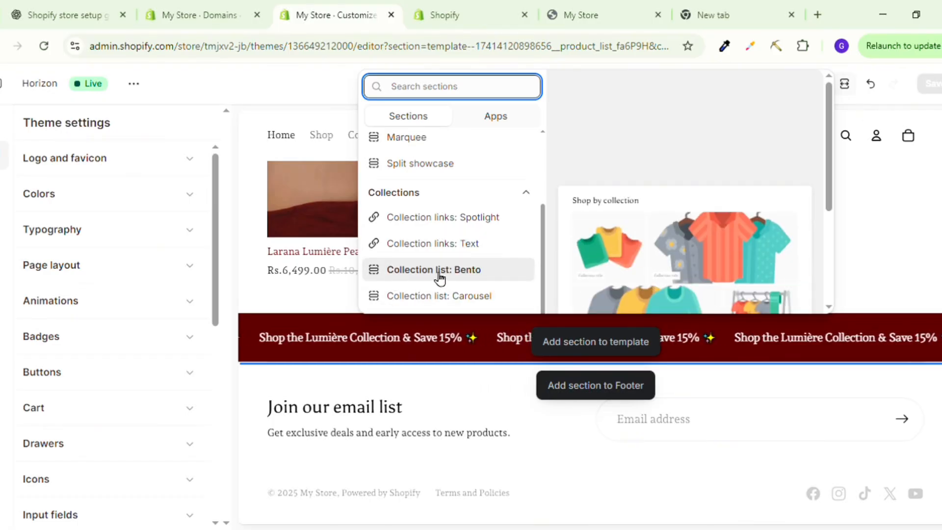
{"action": "left_click", "coordinate": [413, 272]}
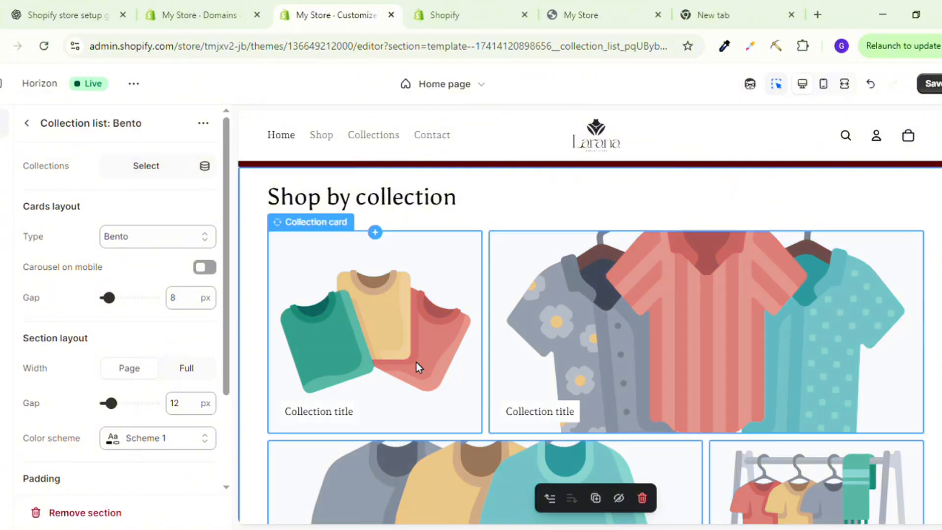
{"action": "scroll", "coordinate": [418, 366], "scroll_direction": "up", "scroll_amount": 5}
{"action": "scroll", "coordinate": [416, 362], "scroll_direction": "up", "scroll_amount": 5}
{"action": "scroll", "coordinate": [416, 362], "scroll_direction": "down", "scroll_amount": 10}
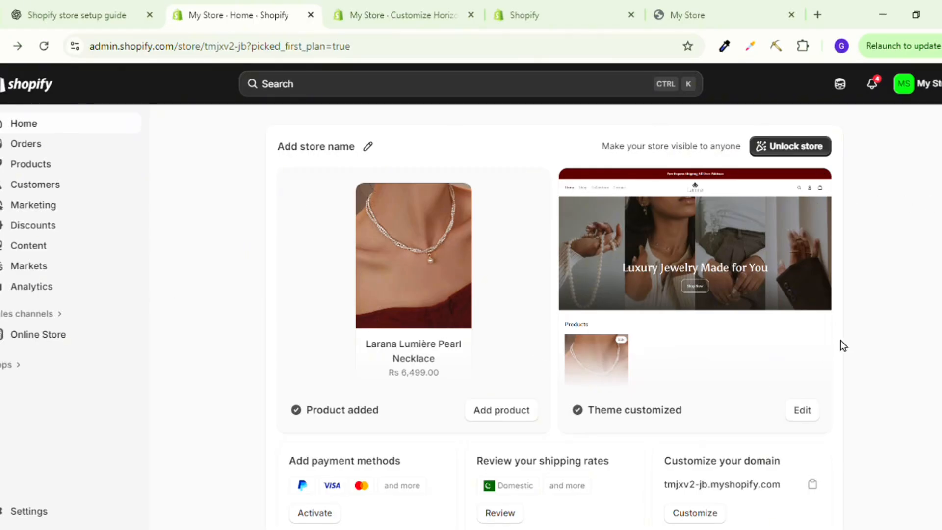
Open the store's password protection settings for unlocking the store and follow the link to add the store address.
{"action": "left_click", "coordinate": [786, 147]}
{"action": "left_click", "coordinate": [787, 147]}
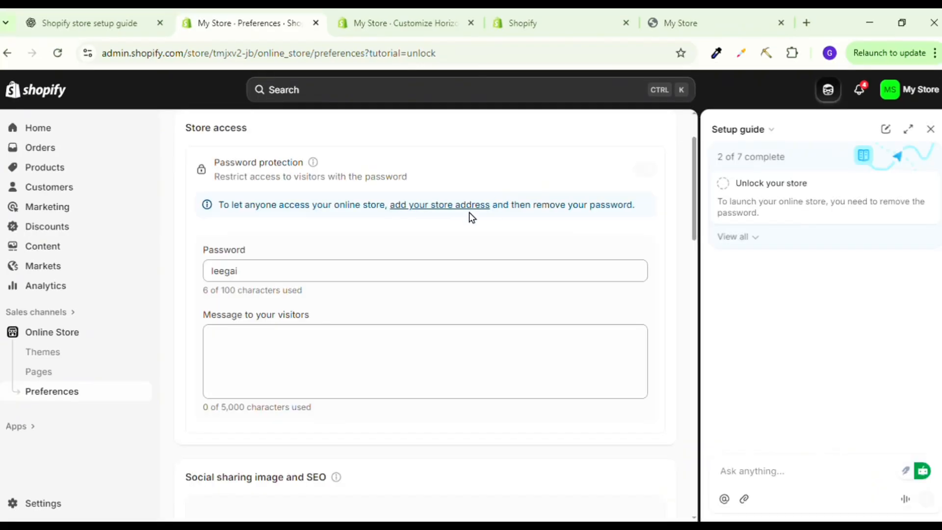
{"action": "left_click", "coordinate": [427, 206]}
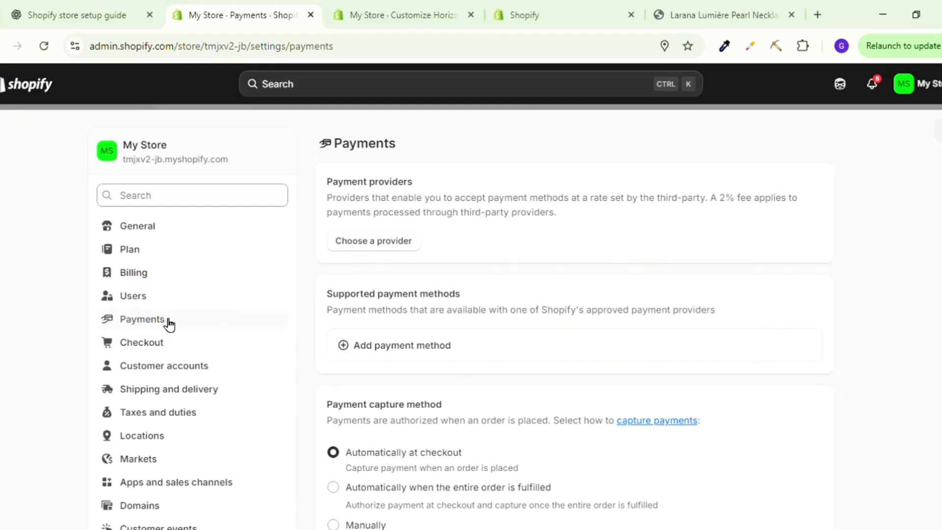
Add Cash on Delivery (COD) as a manual payment method and activate it with the additional details and payment instructions left blank.
{"action": "scroll", "coordinate": [485, 219], "scroll_direction": "down", "scroll_amount": 7}
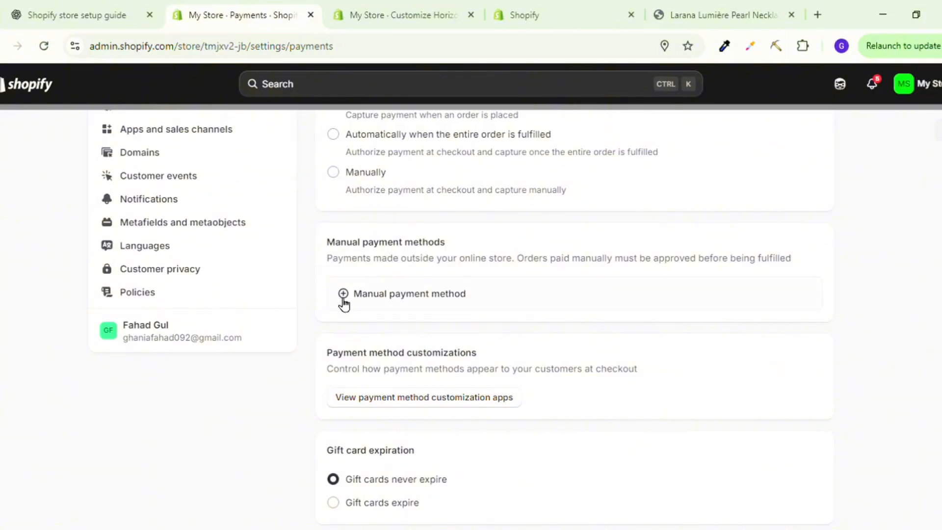
{"action": "left_click", "coordinate": [413, 294]}
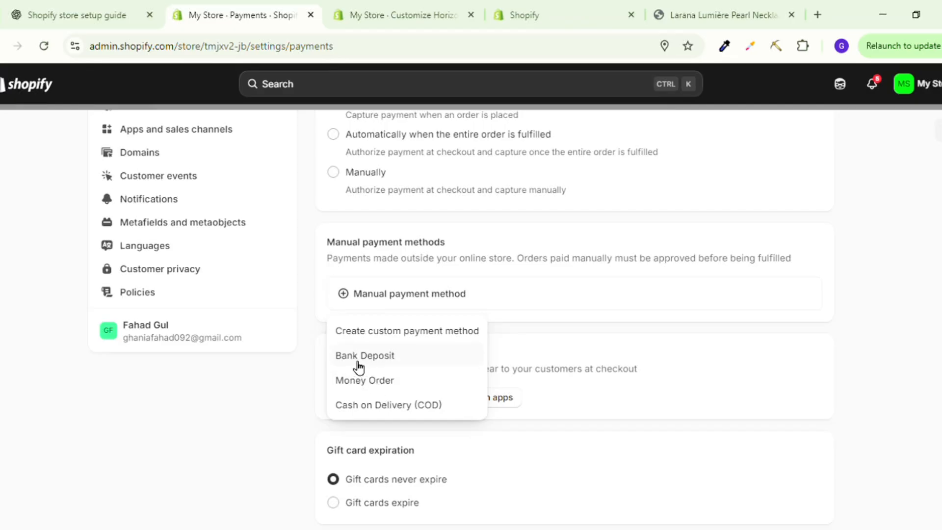
{"action": "left_click", "coordinate": [389, 407]}
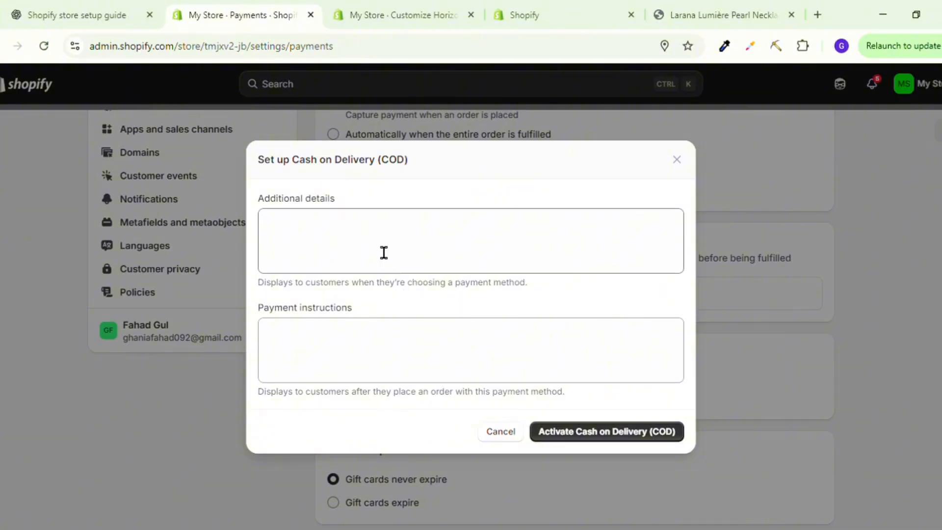
{"action": "left_click", "coordinate": [338, 248]}
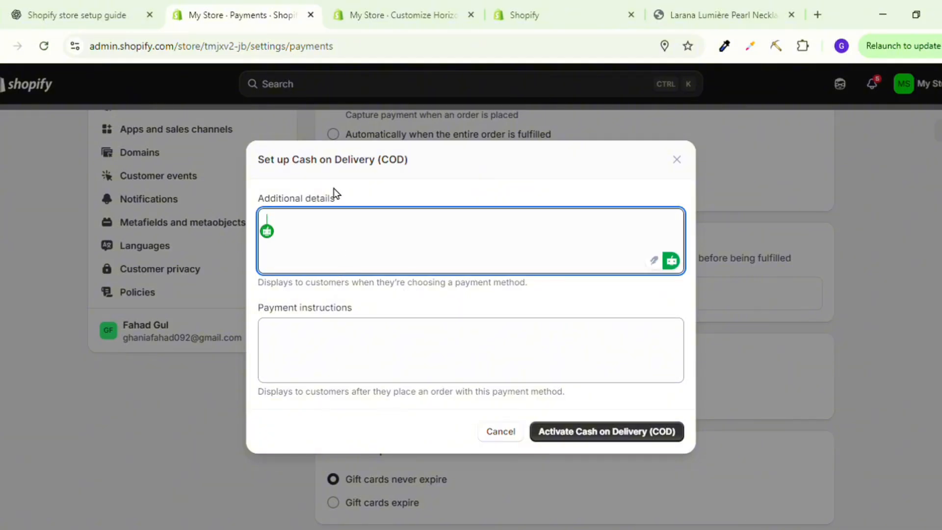
{"action": "left_click", "coordinate": [565, 433]}
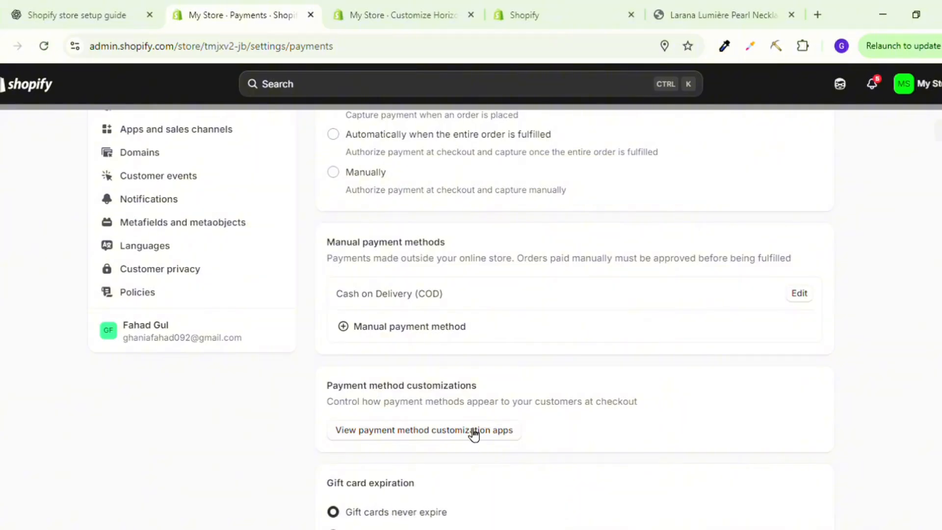
Review the payment capture, manual payment, payment customization and gift card expiration settings in the store's payment settings.
{"action": "scroll", "coordinate": [460, 415], "scroll_direction": "up", "scroll_amount": 3}
{"action": "scroll", "coordinate": [460, 415], "scroll_direction": "down", "scroll_amount": 4}
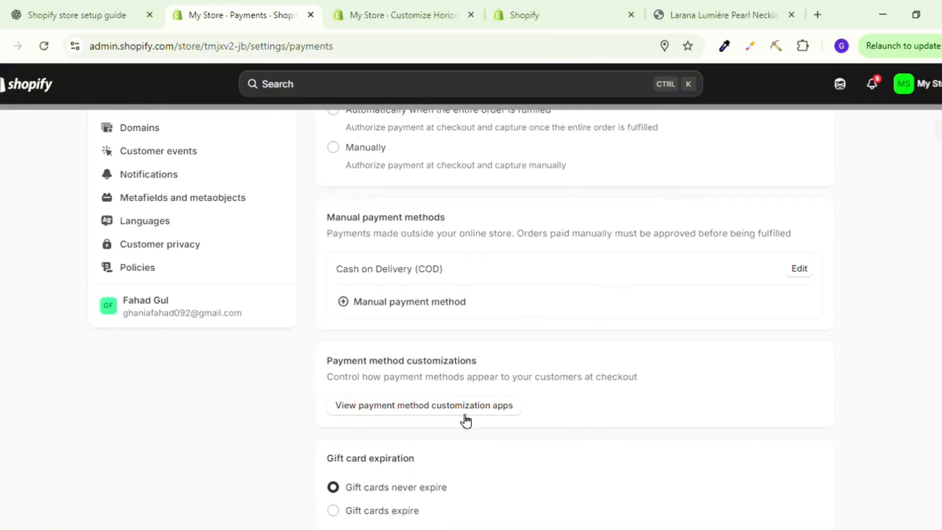
{"action": "scroll", "coordinate": [466, 420], "scroll_direction": "down", "scroll_amount": 1}
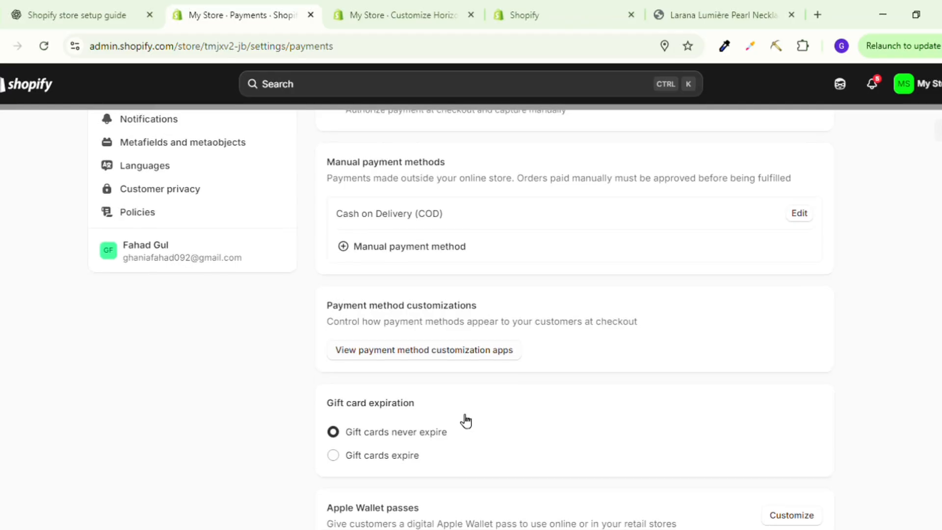
{"action": "scroll", "coordinate": [465, 421], "scroll_direction": "down", "scroll_amount": 1}
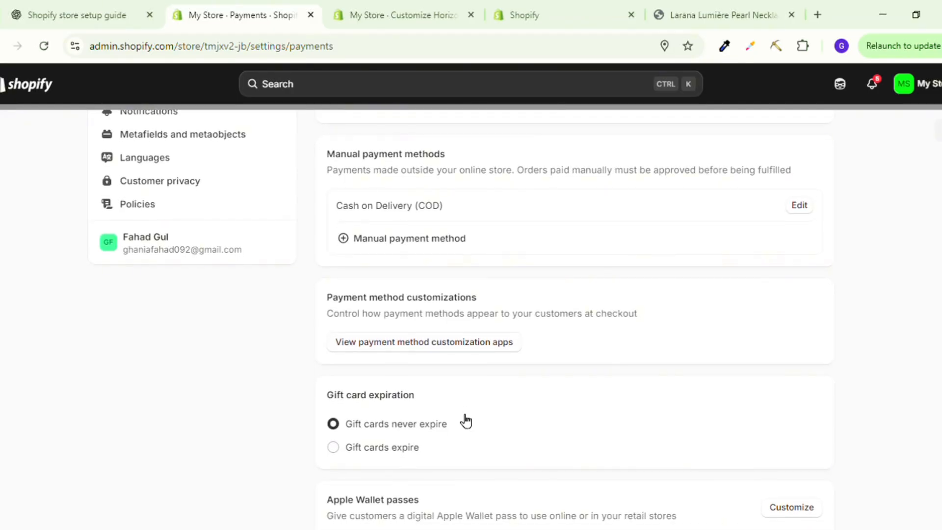
{"action": "scroll", "coordinate": [466, 421], "scroll_direction": "up", "scroll_amount": 6}
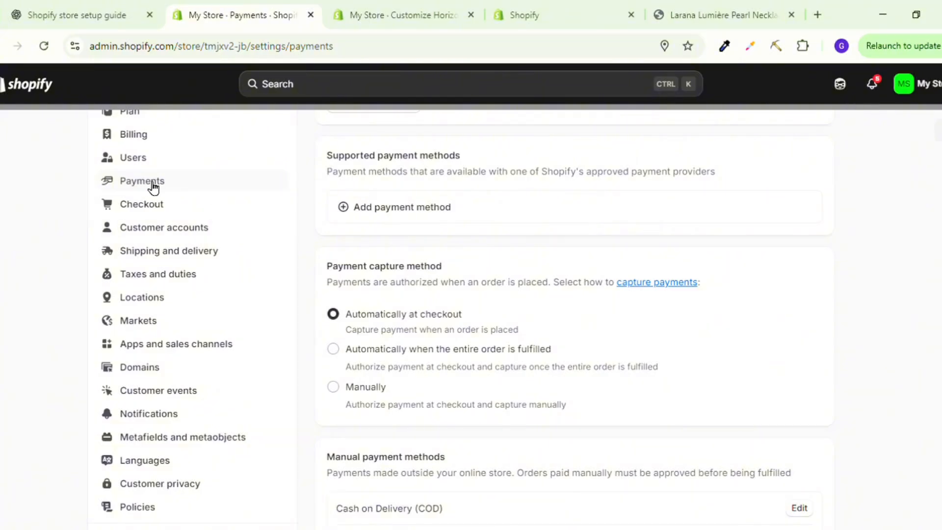
{"action": "scroll", "coordinate": [466, 244], "scroll_direction": "down", "scroll_amount": 5}
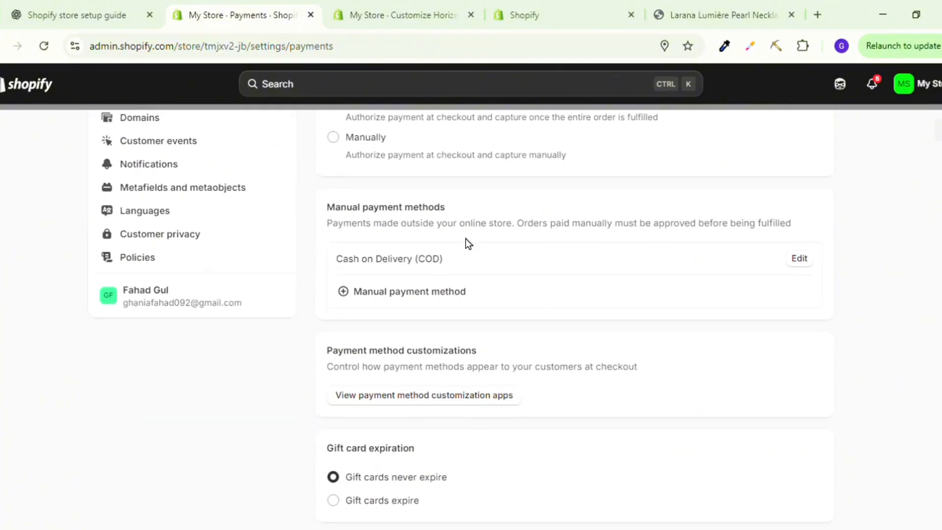
Open the store's domain settings and bring up the form for connecting an existing domain, leaving its domain field empty.
{"action": "scroll", "coordinate": [372, 305], "scroll_direction": "up", "scroll_amount": 4}
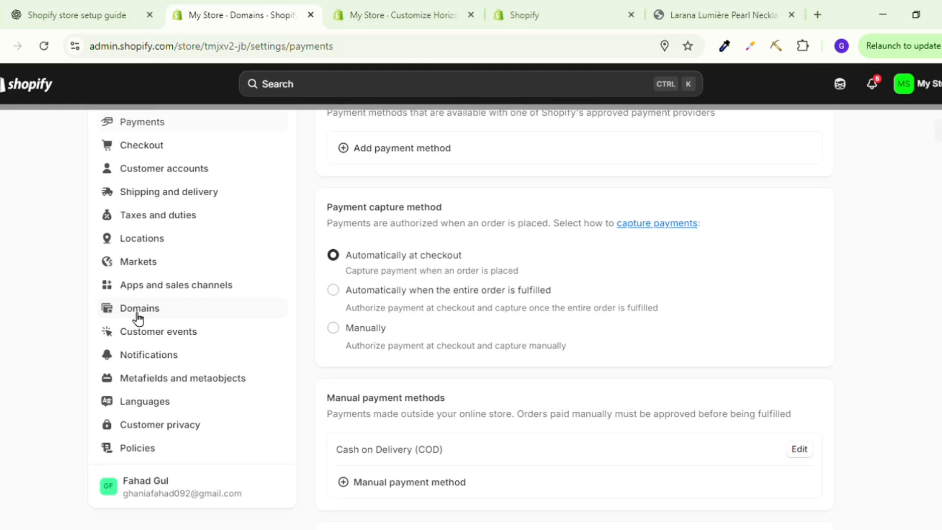
{"action": "left_click", "coordinate": [139, 317]}
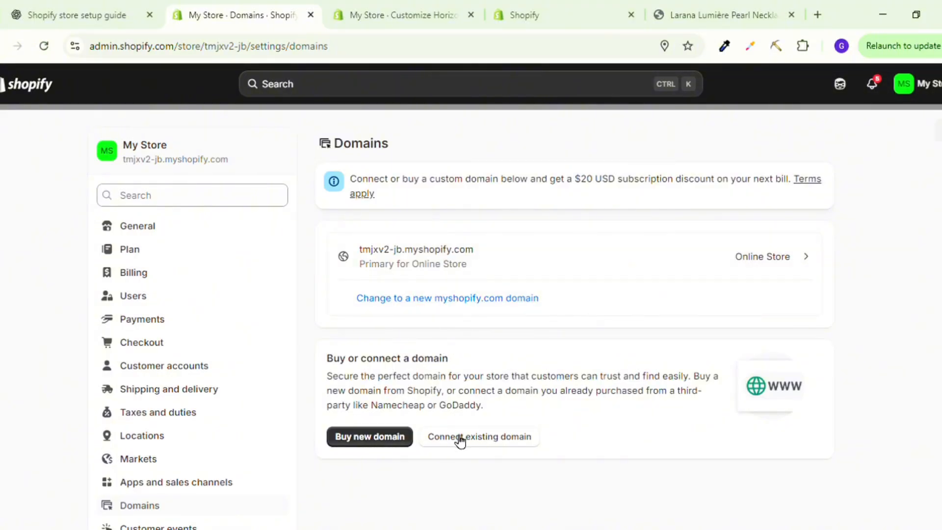
{"action": "left_click", "coordinate": [488, 437]}
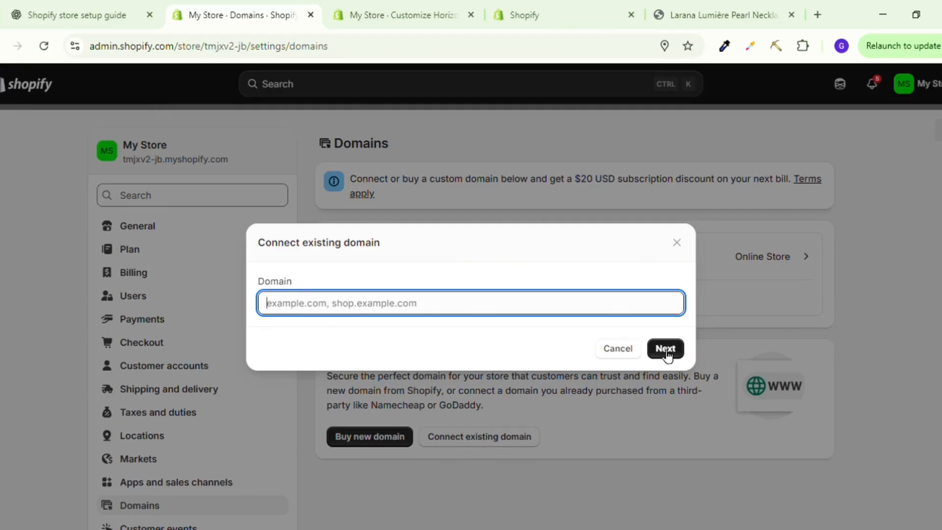
{"action": "type", "text": "s"}
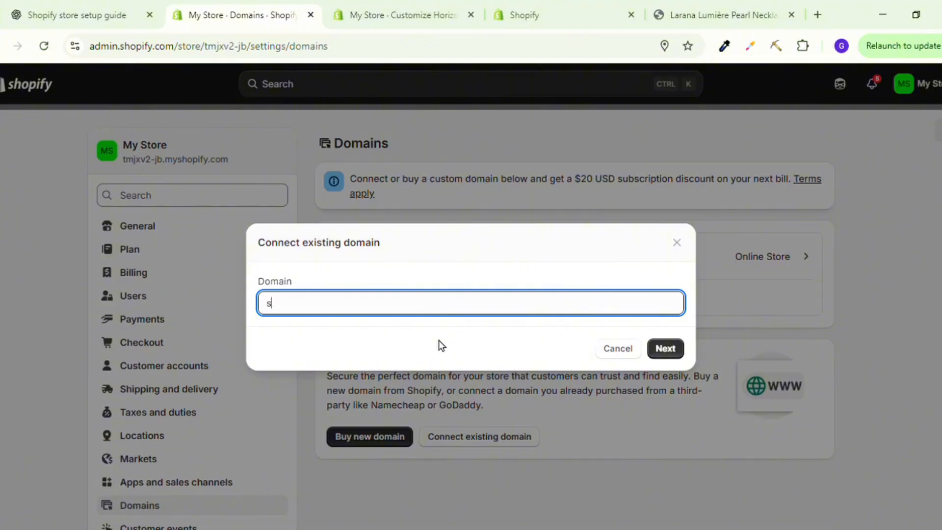
{"action": "key", "text": "BackSpace"}
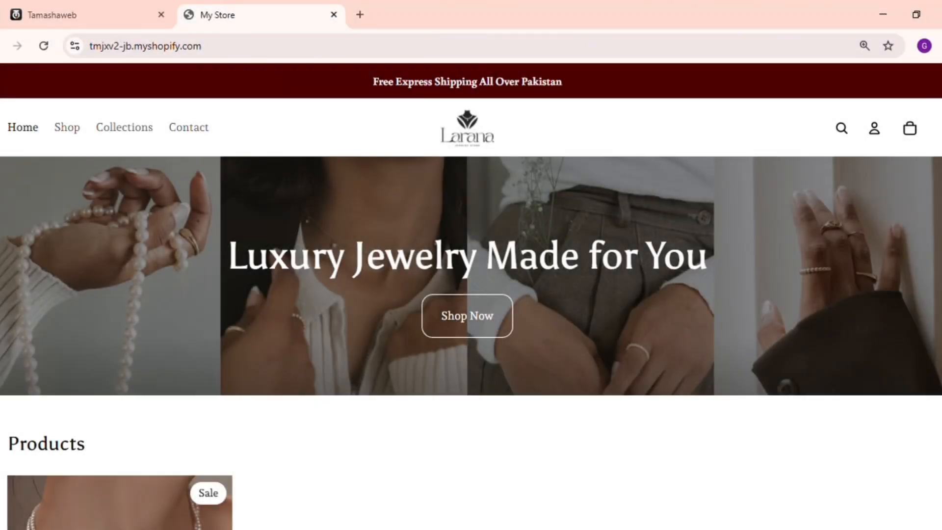
Look through the live storefront's home page, checking the hero banner, product list, marquee and collection cards.
{"action": "scroll", "coordinate": [471, 294], "scroll_direction": "down", "scroll_amount": 4}
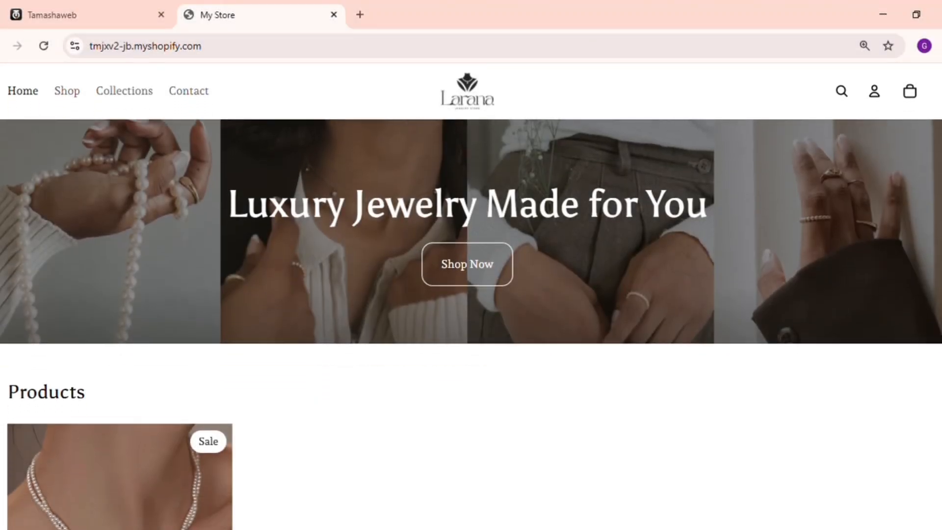
{"action": "scroll", "coordinate": [471, 295], "scroll_direction": "down", "scroll_amount": 9}
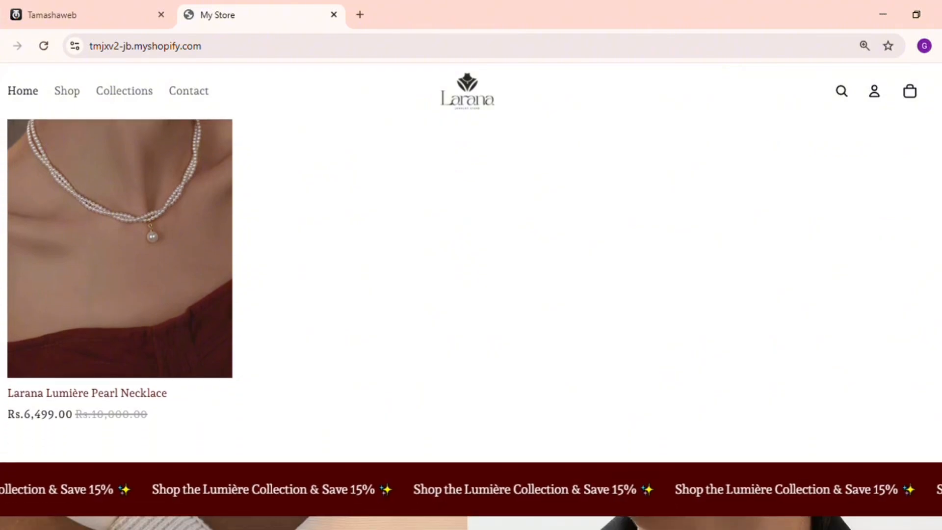
{"action": "scroll", "coordinate": [471, 324], "scroll_direction": "down", "scroll_amount": 6}
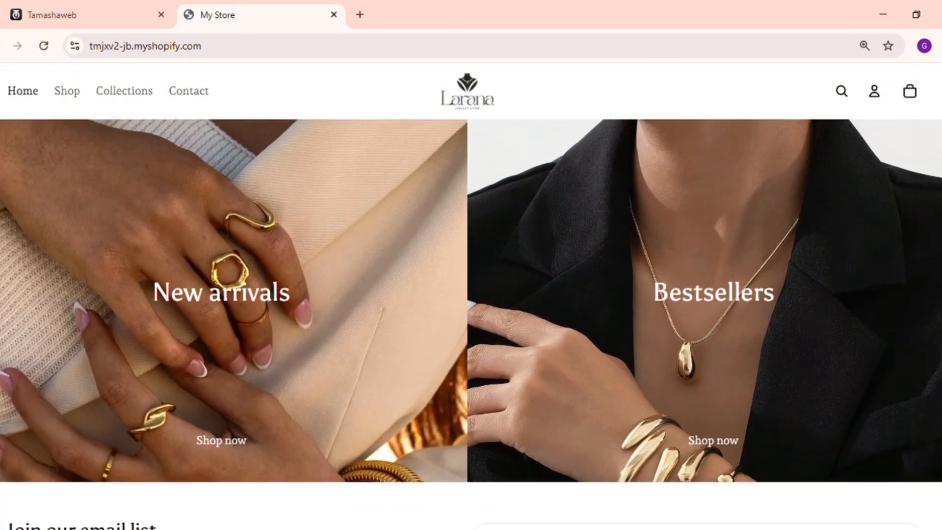
{"action": "scroll", "coordinate": [471, 324], "scroll_direction": "up", "scroll_amount": 10}
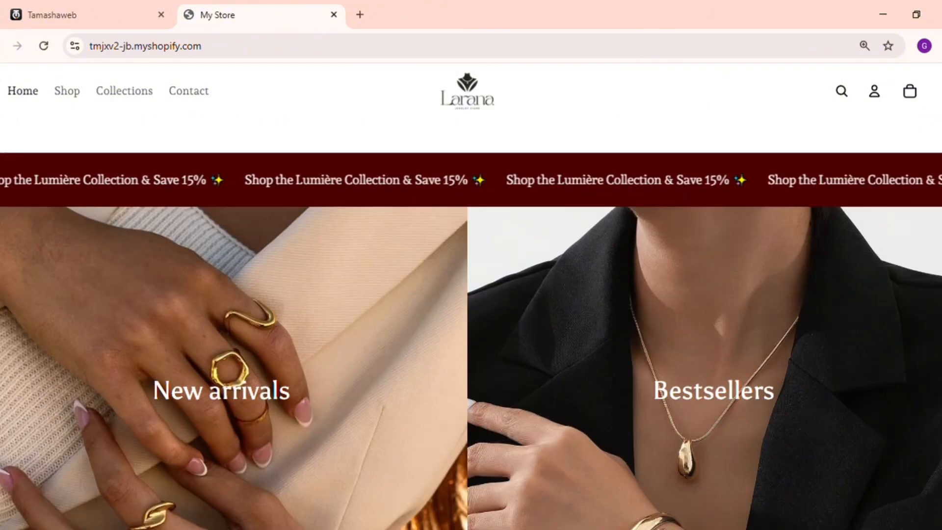
{"action": "scroll", "coordinate": [471, 324], "scroll_direction": "up", "scroll_amount": 4}
{"action": "scroll", "coordinate": [238, 376], "scroll_direction": "down", "scroll_amount": 3}
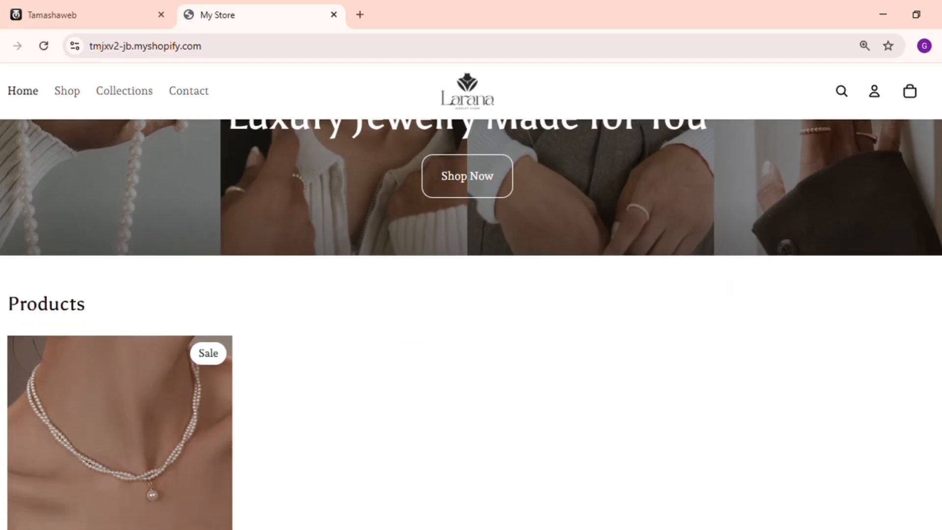
Open the Larana Lumière Pearl Necklace from the storefront and check its images, price, purchase options and description.
{"action": "left_click", "coordinate": [199, 375]}
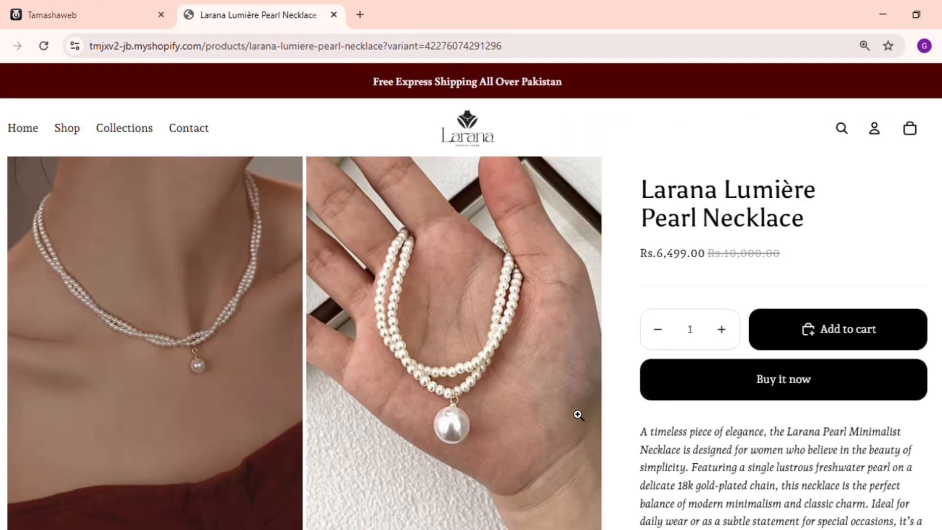
{"action": "scroll", "coordinate": [695, 348], "scroll_direction": "down", "scroll_amount": 6}
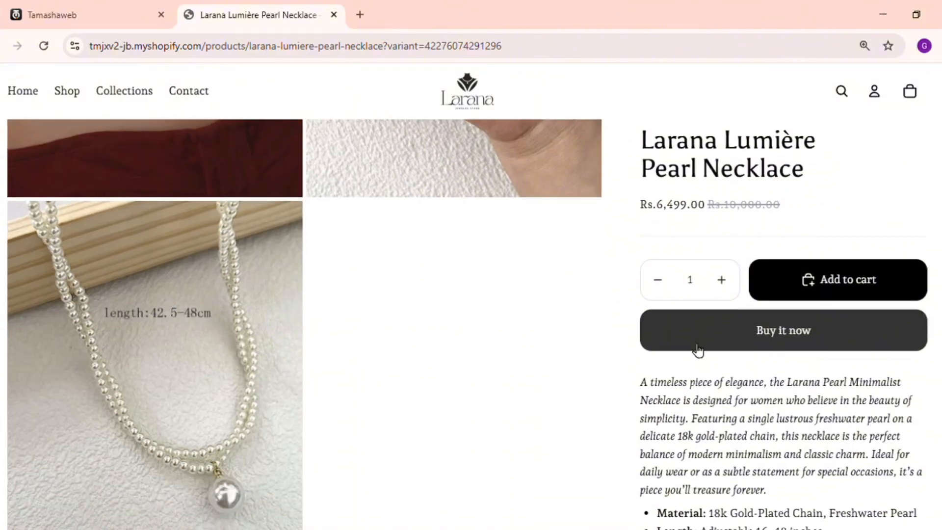
{"action": "scroll", "coordinate": [698, 350], "scroll_direction": "up", "scroll_amount": 6}
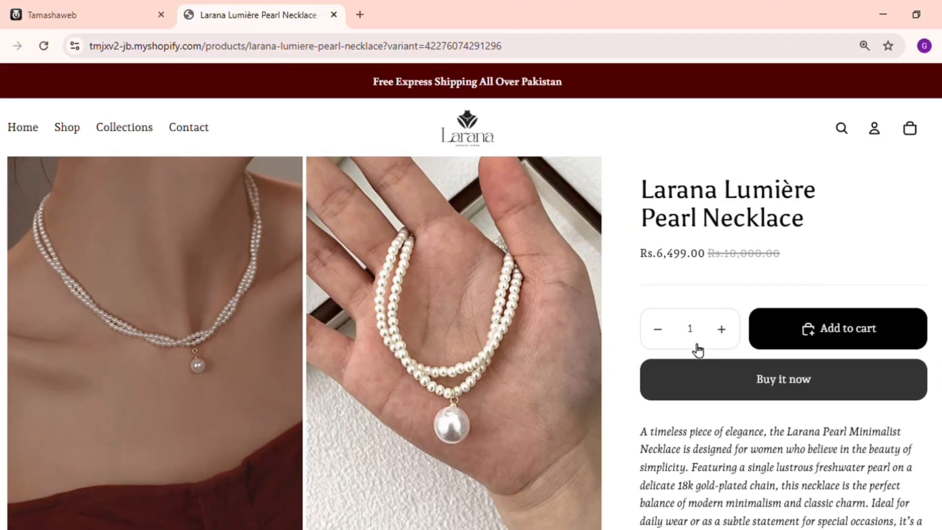